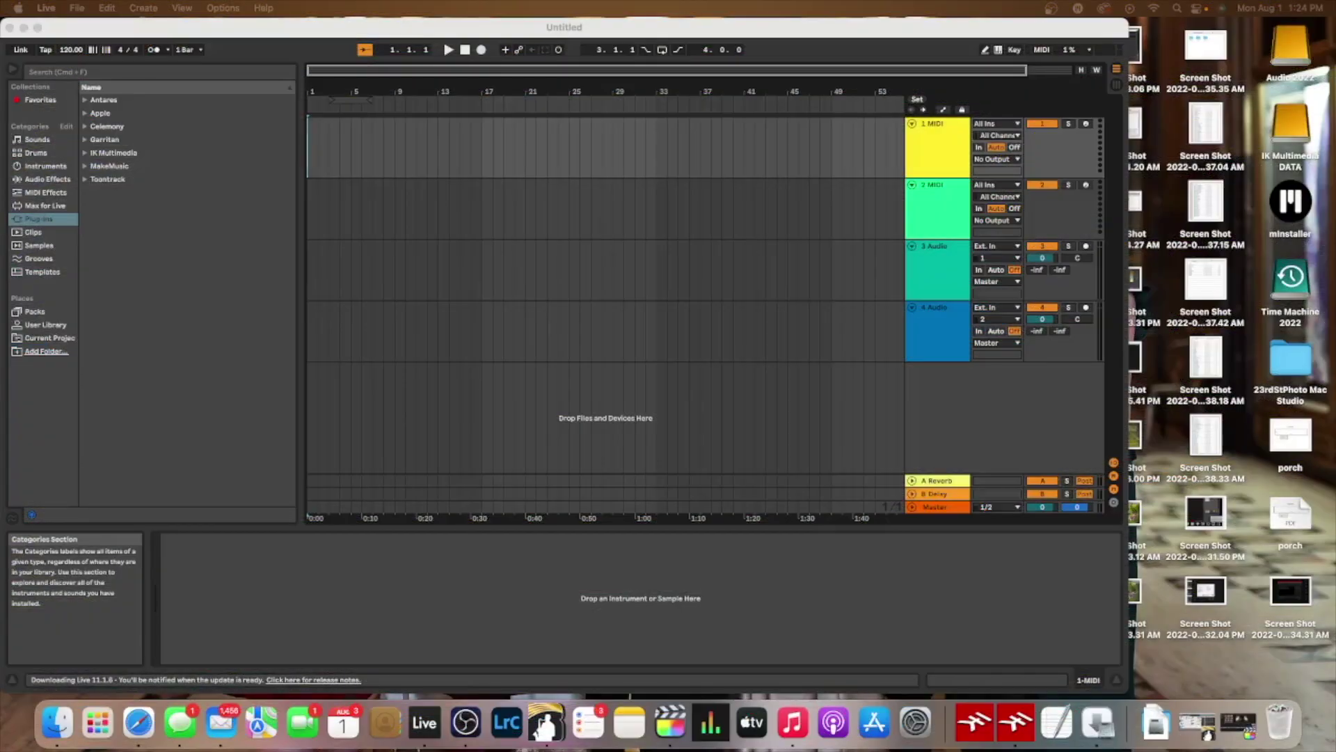
- Expand IK Multimedia in Live's Plug-Ins browser and select SampleTank 4
{"action": "left_click", "coordinate": [84, 154]}
{"action": "left_click", "coordinate": [84, 154]}
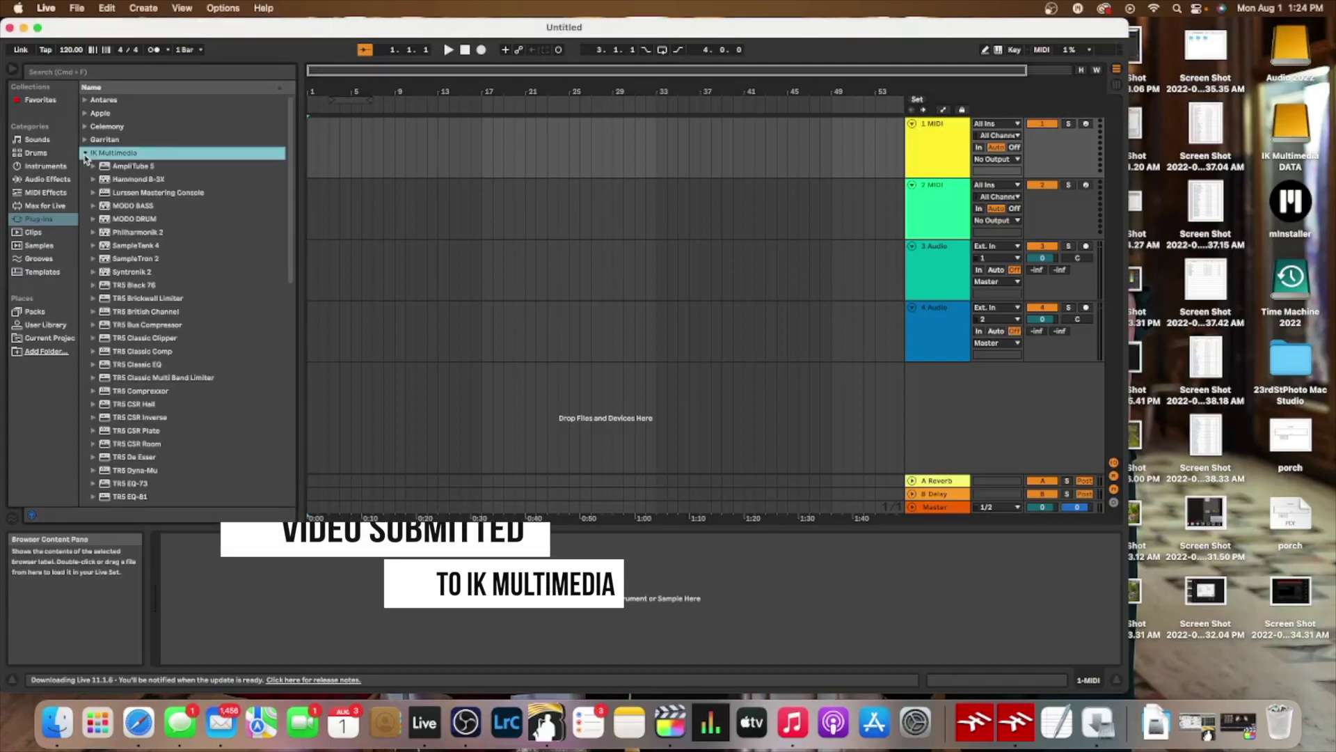
{"action": "left_click", "coordinate": [122, 247]}
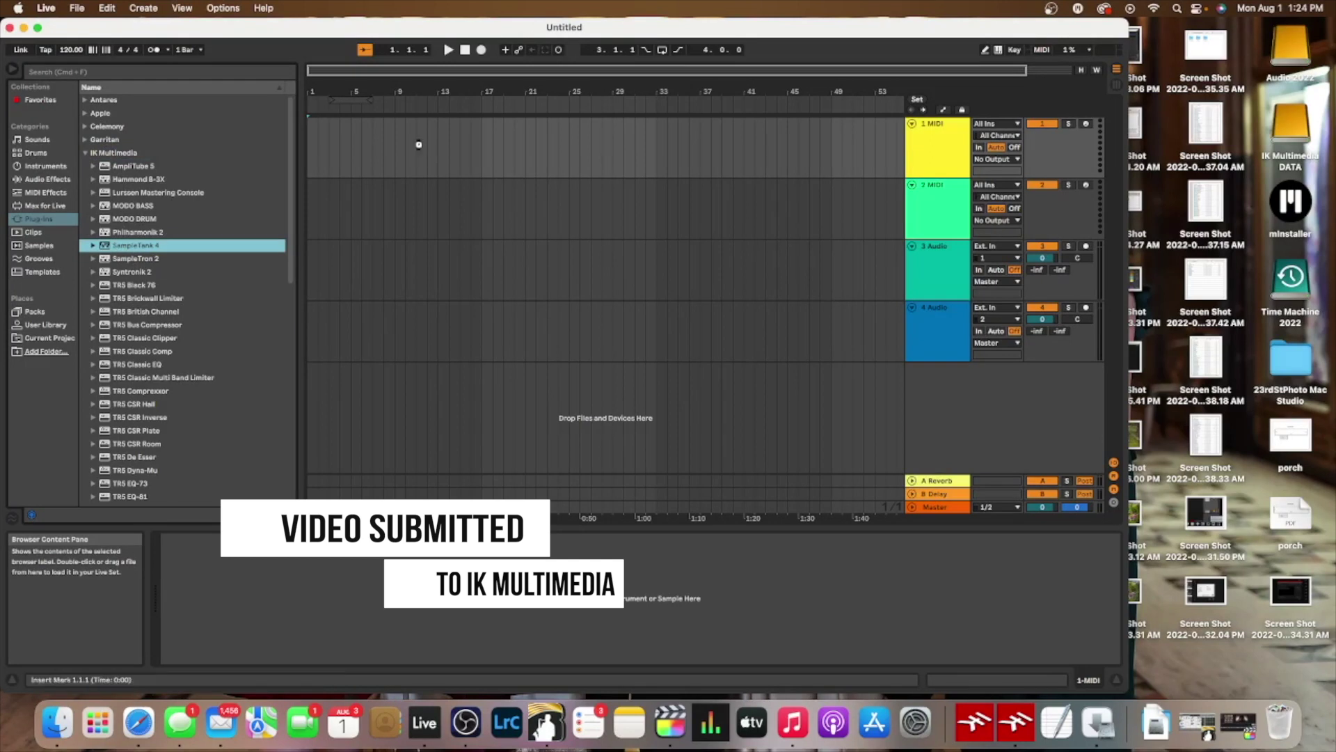
- Load SampleTank 4 on MIDI track 1 and give part 1 the Syntronik Memory-V Analog preset Au Temps Initial
{"action": "left_click_drag", "start_coordinate": [418, 145], "coordinate": [419, 146]}
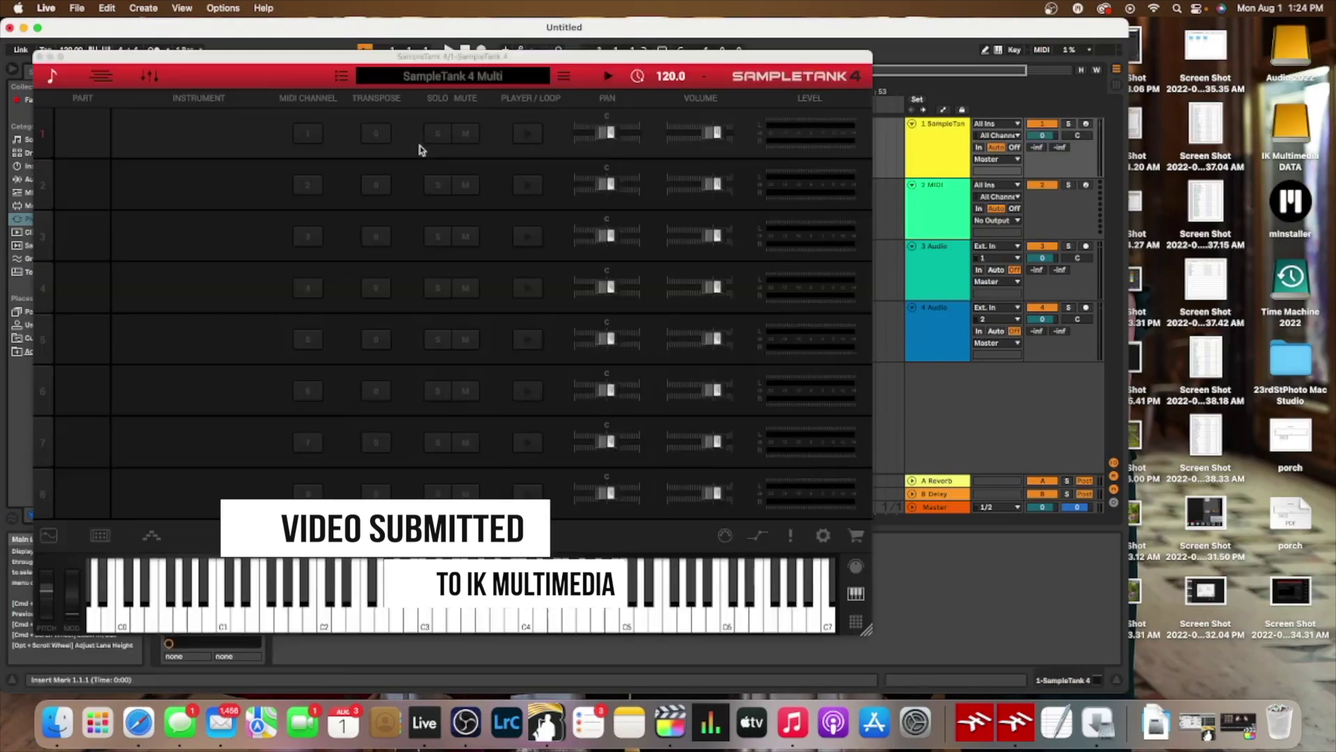
{"action": "left_click", "coordinate": [191, 136]}
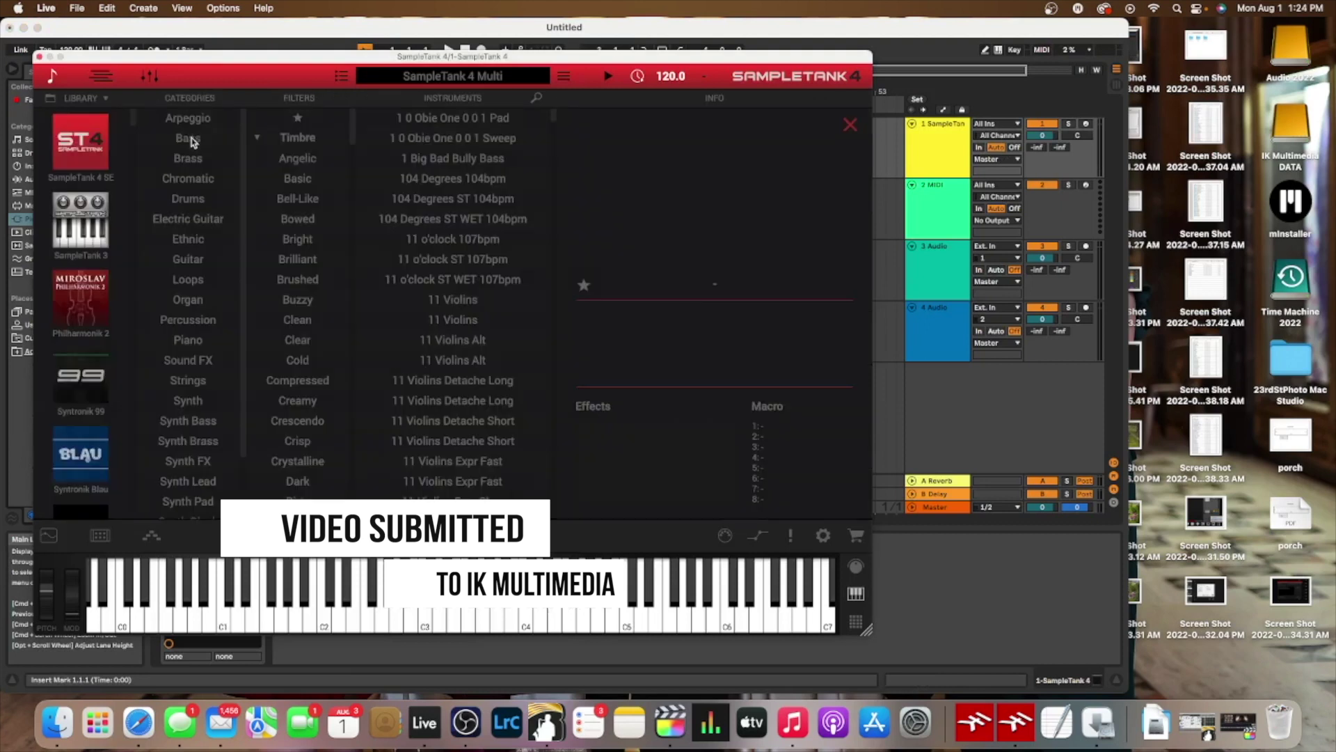
{"action": "scroll", "coordinate": [68, 344], "scroll_direction": "down", "scroll_amount": 5}
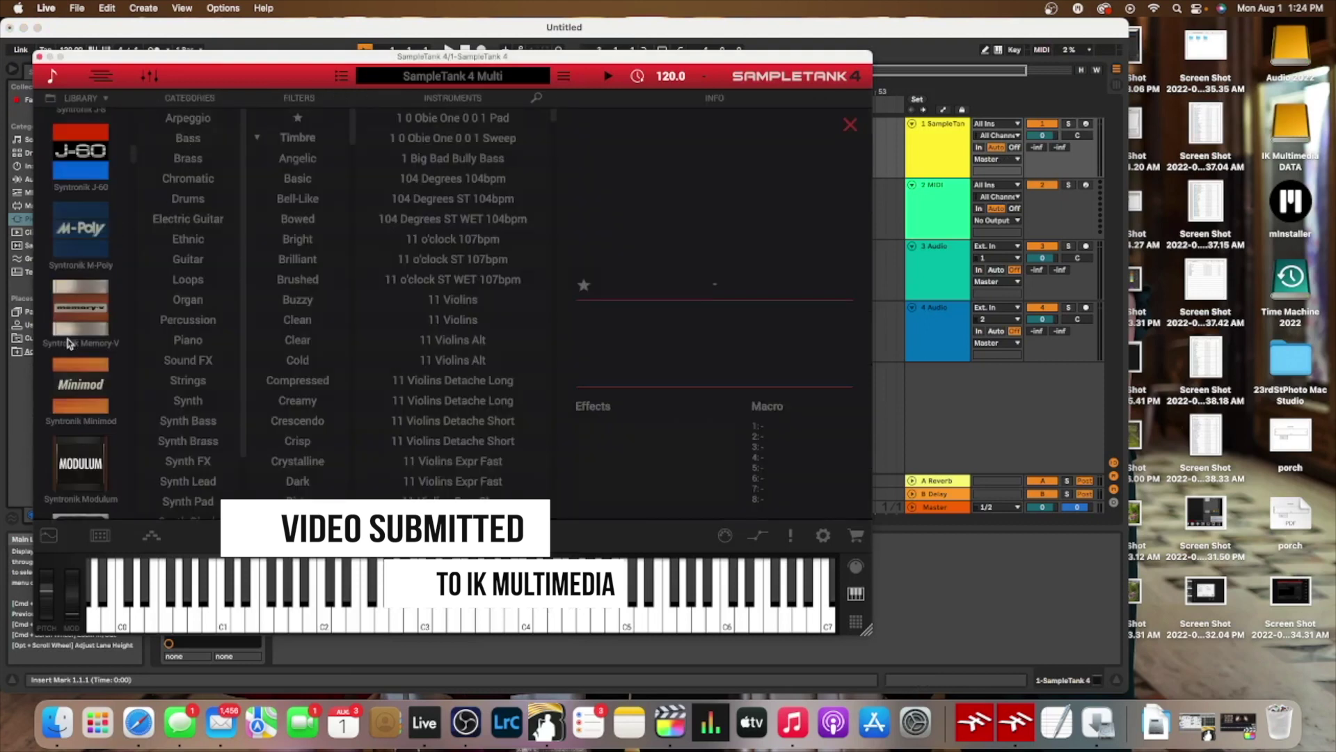
{"action": "left_click", "coordinate": [68, 342]}
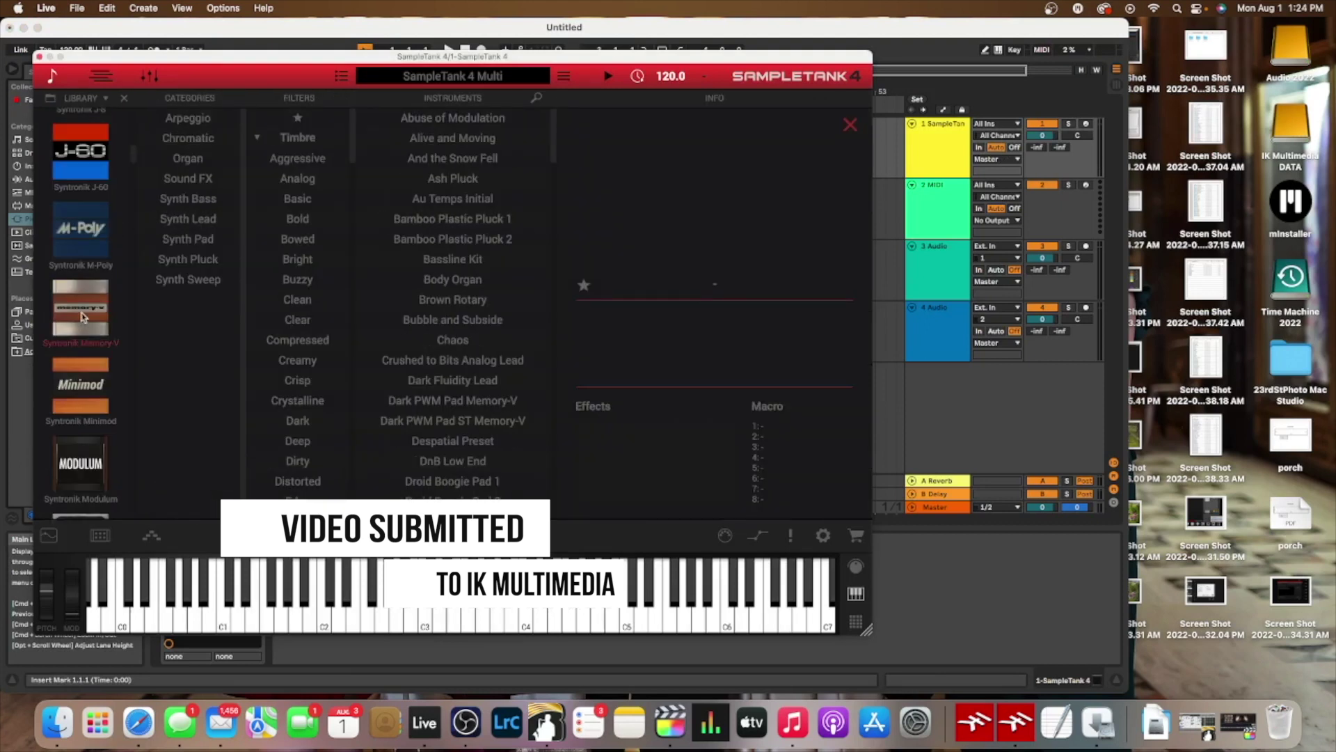
{"action": "left_click", "coordinate": [286, 180]}
{"action": "left_click", "coordinate": [451, 199]}
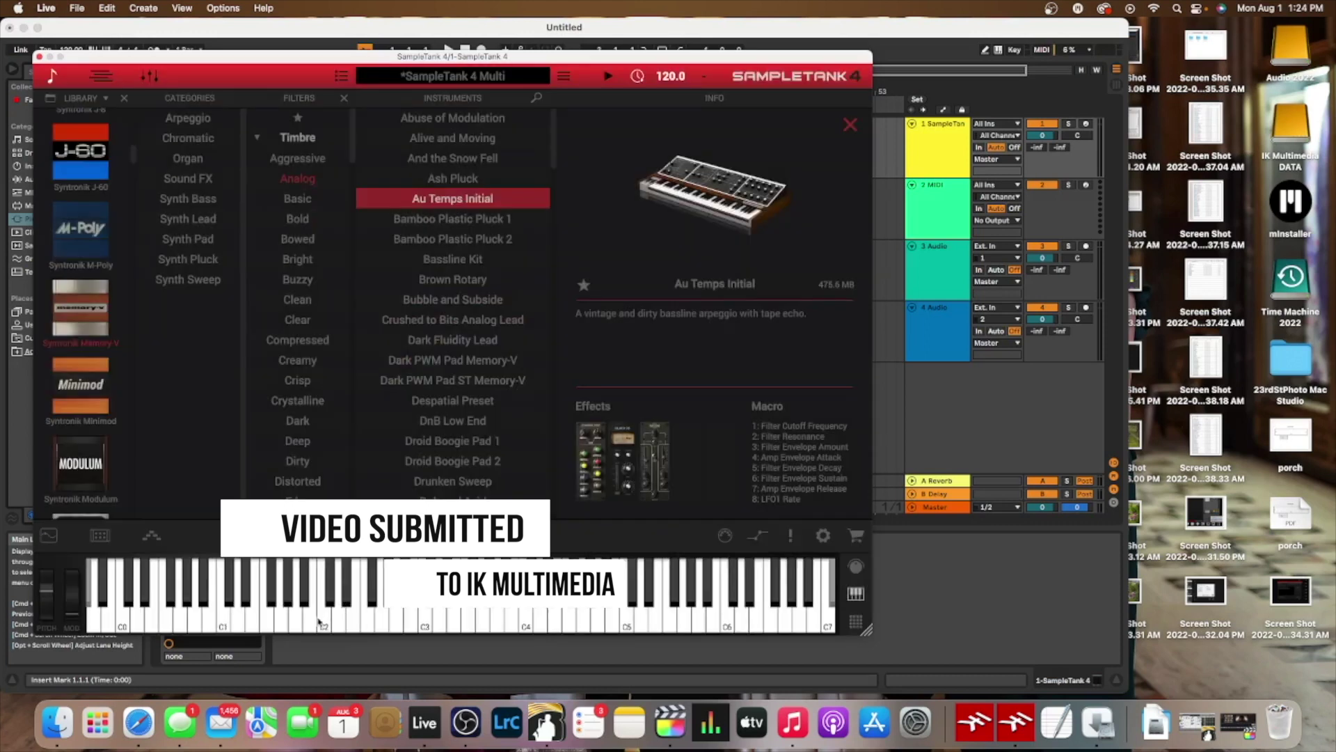
- Audition Au Temps Initial on the keyboard, then close the instrument browser and plug-in window
{"action": "left_click", "coordinate": [446, 641]}
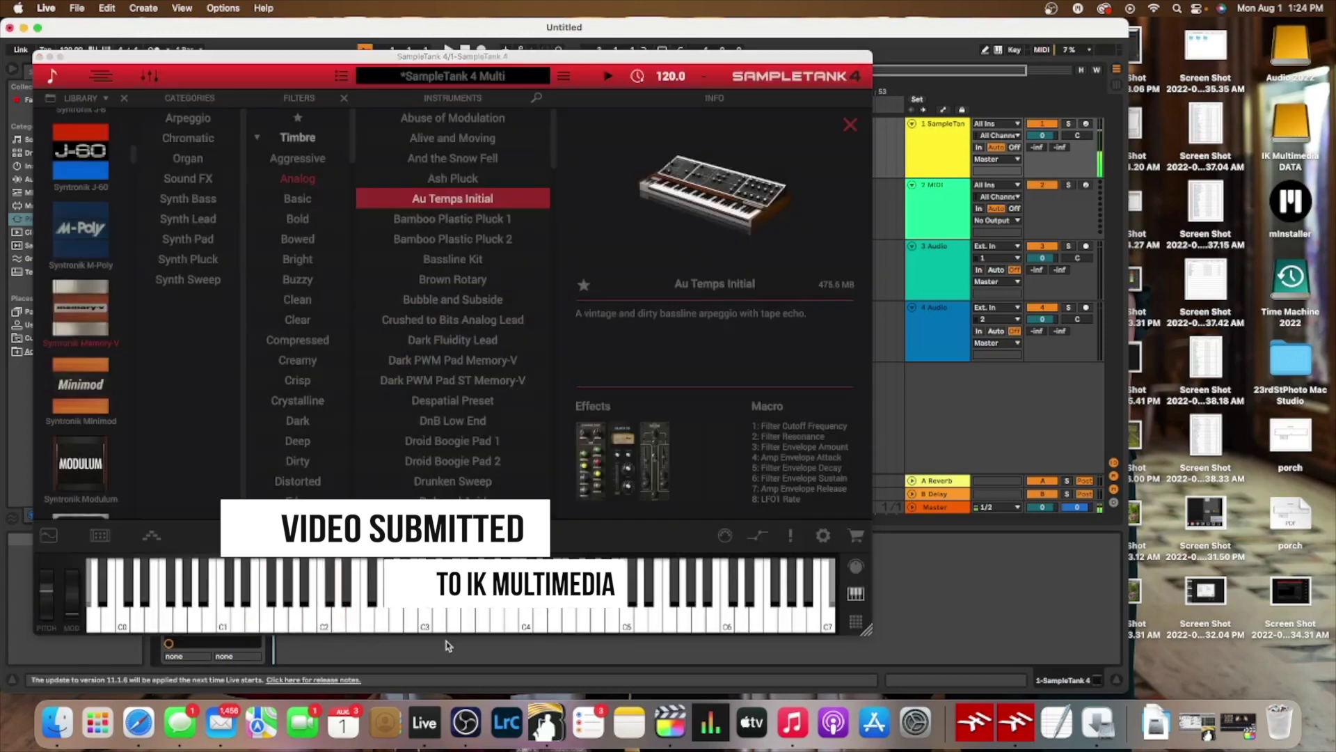
{"action": "left_click", "coordinate": [449, 632]}
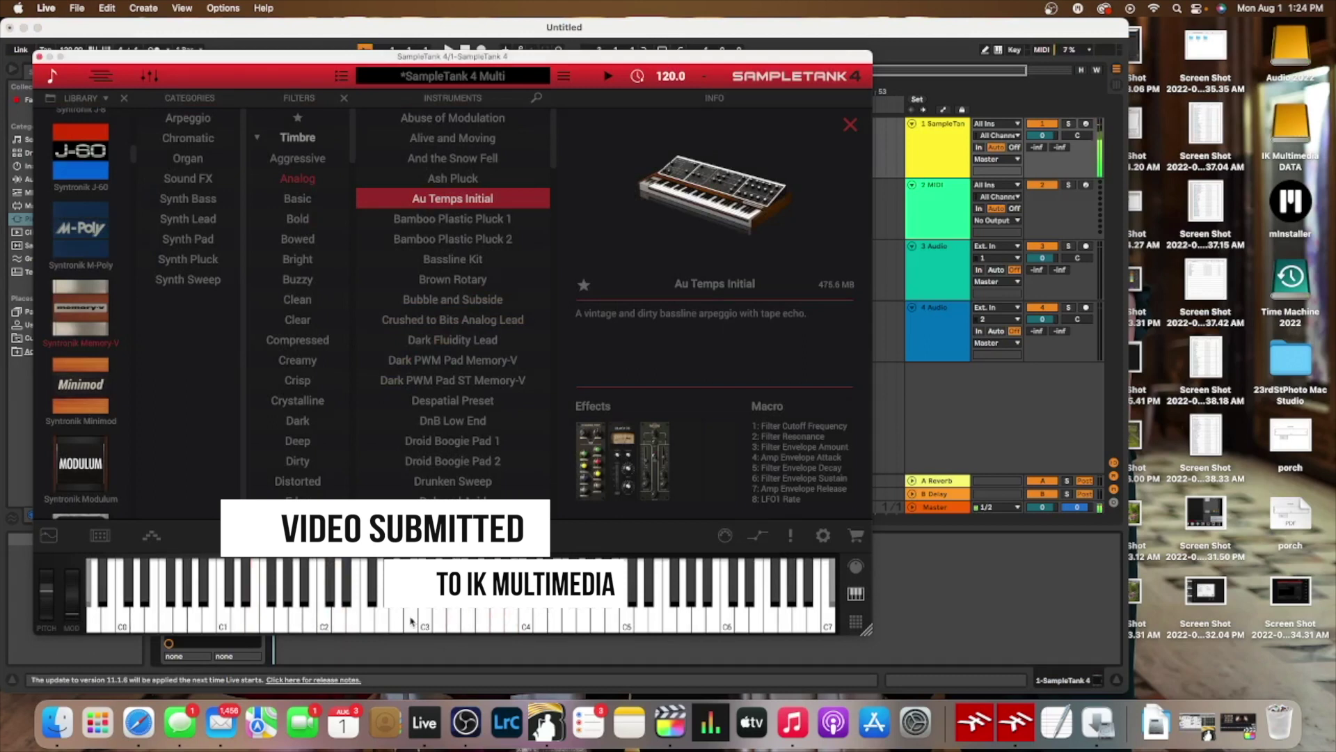
{"action": "left_click", "coordinate": [330, 616]}
{"action": "left_click", "coordinate": [634, 623]}
{"action": "left_click", "coordinate": [682, 627]}
{"action": "left_click", "coordinate": [901, 155]}
{"action": "left_click", "coordinate": [851, 128]}
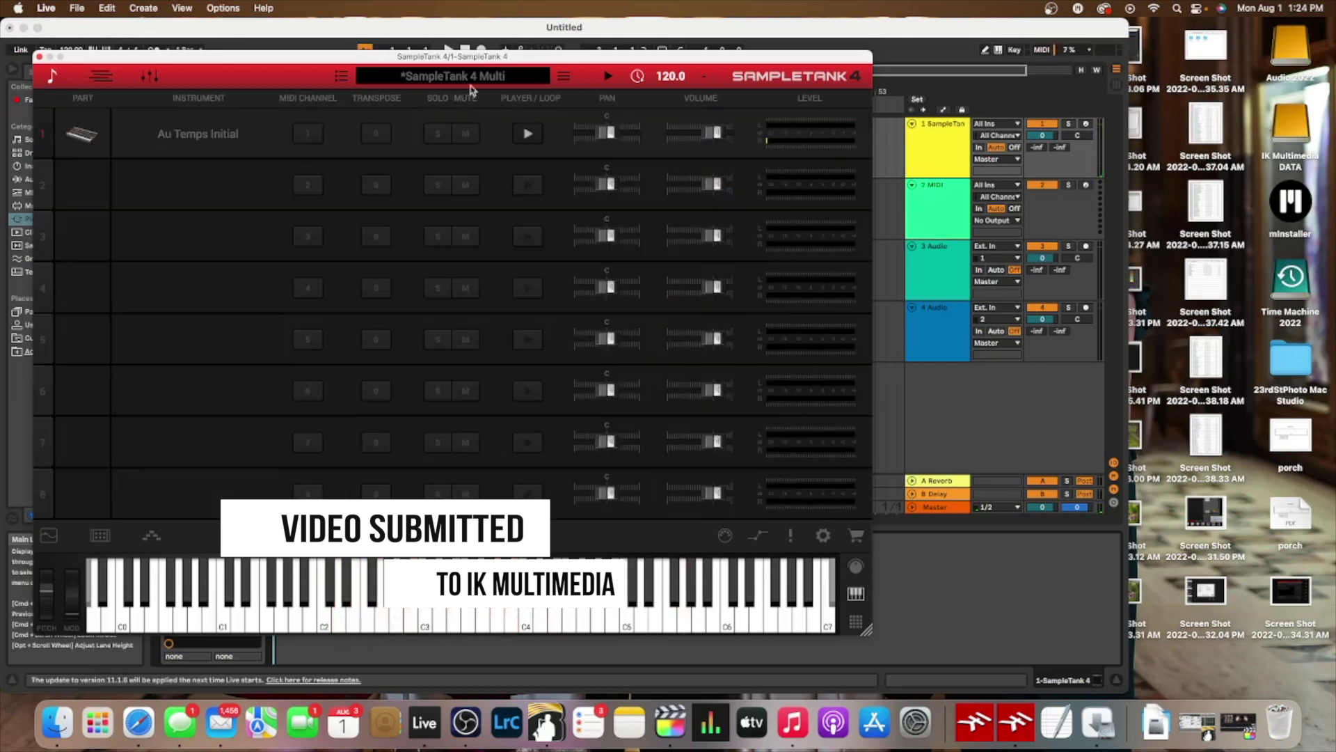
{"action": "left_click", "coordinate": [39, 60]}
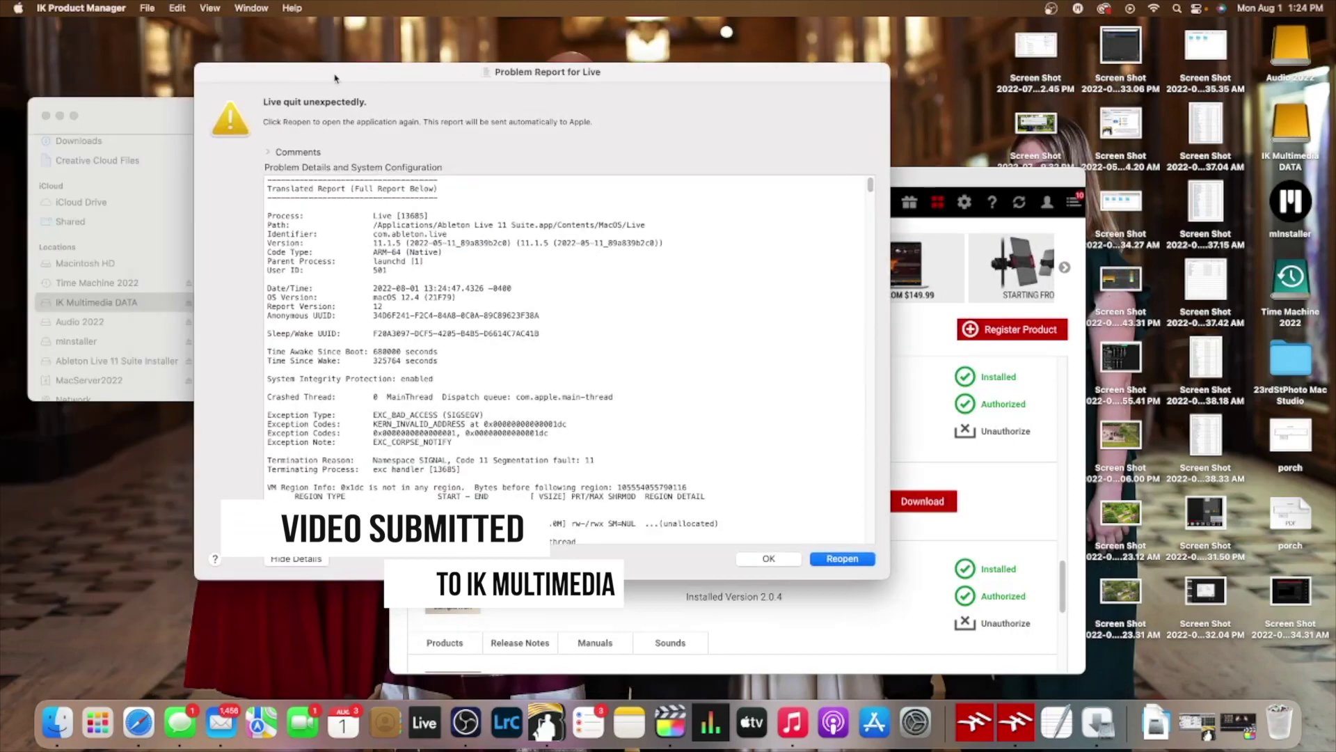
- Scroll through Live's crash report and dismiss it with OK
{"action": "scroll", "coordinate": [679, 371], "scroll_direction": "down", "scroll_amount": 15}
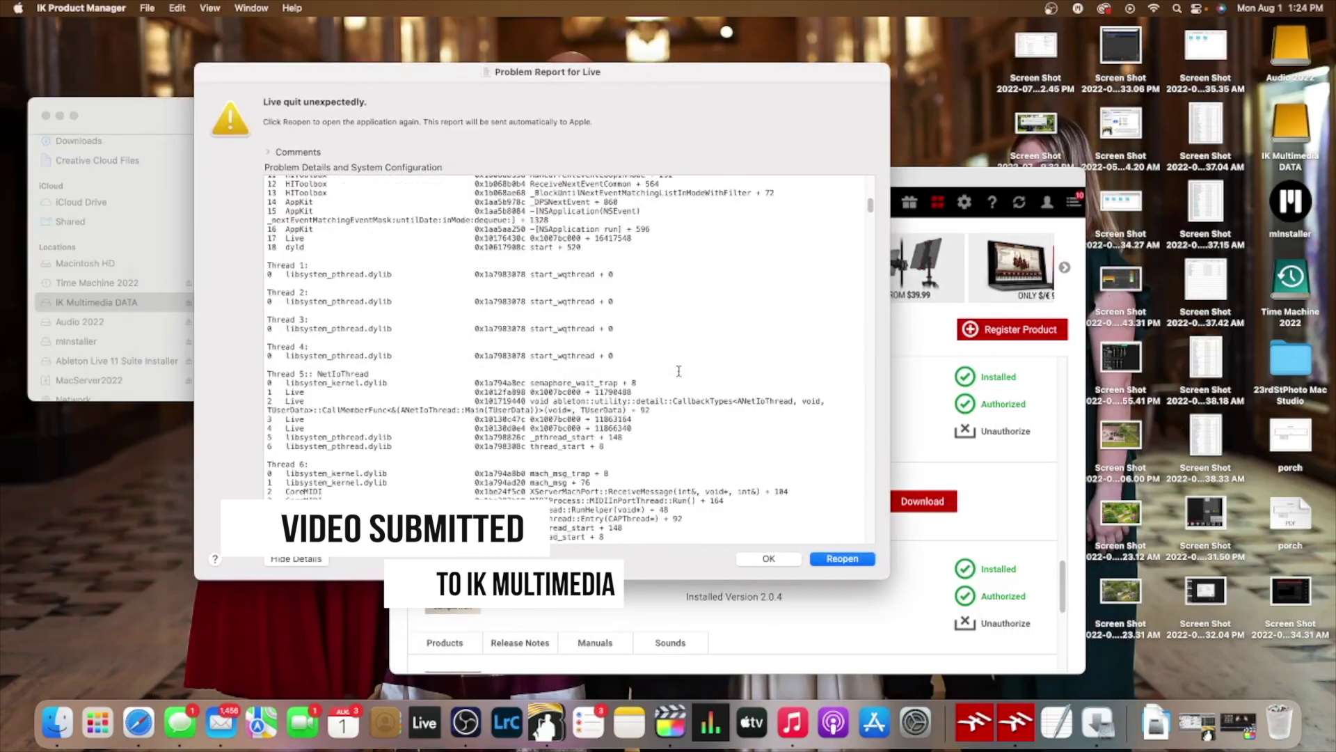
{"action": "scroll", "coordinate": [679, 371], "scroll_direction": "down", "scroll_amount": 20}
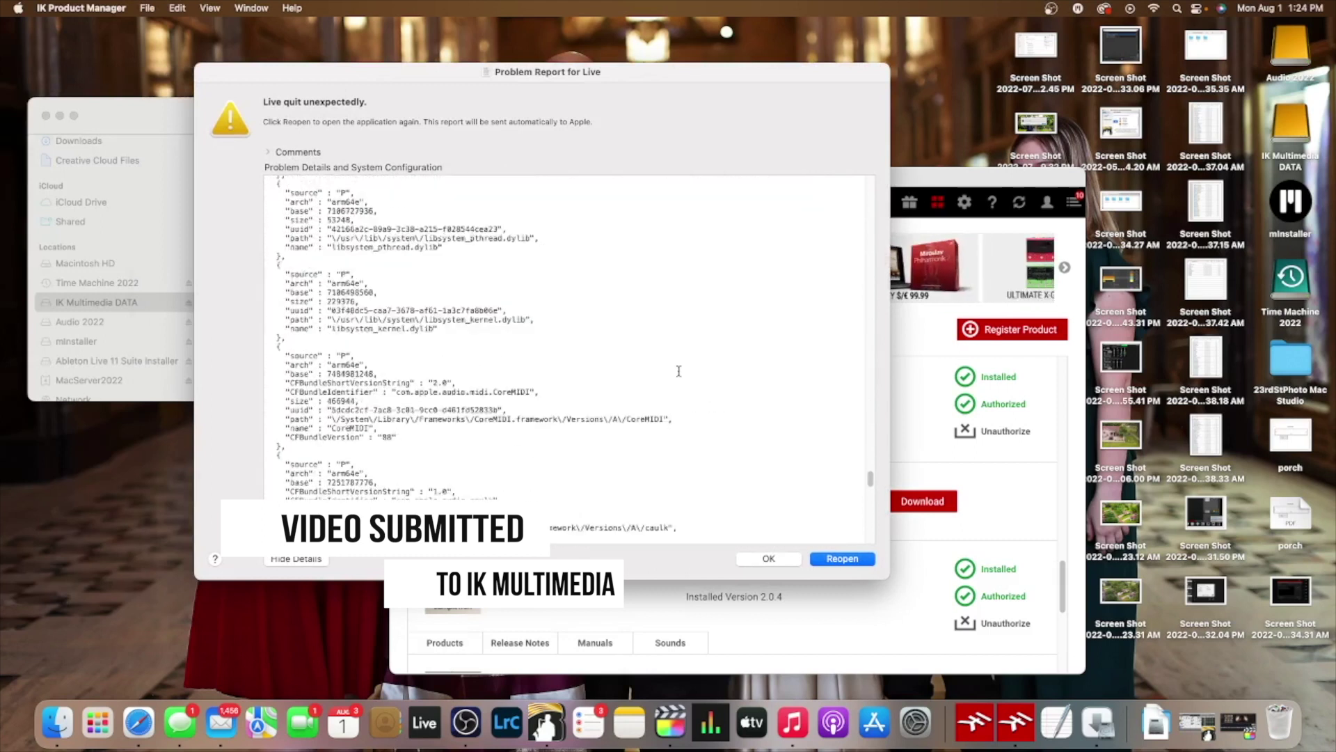
{"action": "left_click", "coordinate": [771, 559]}
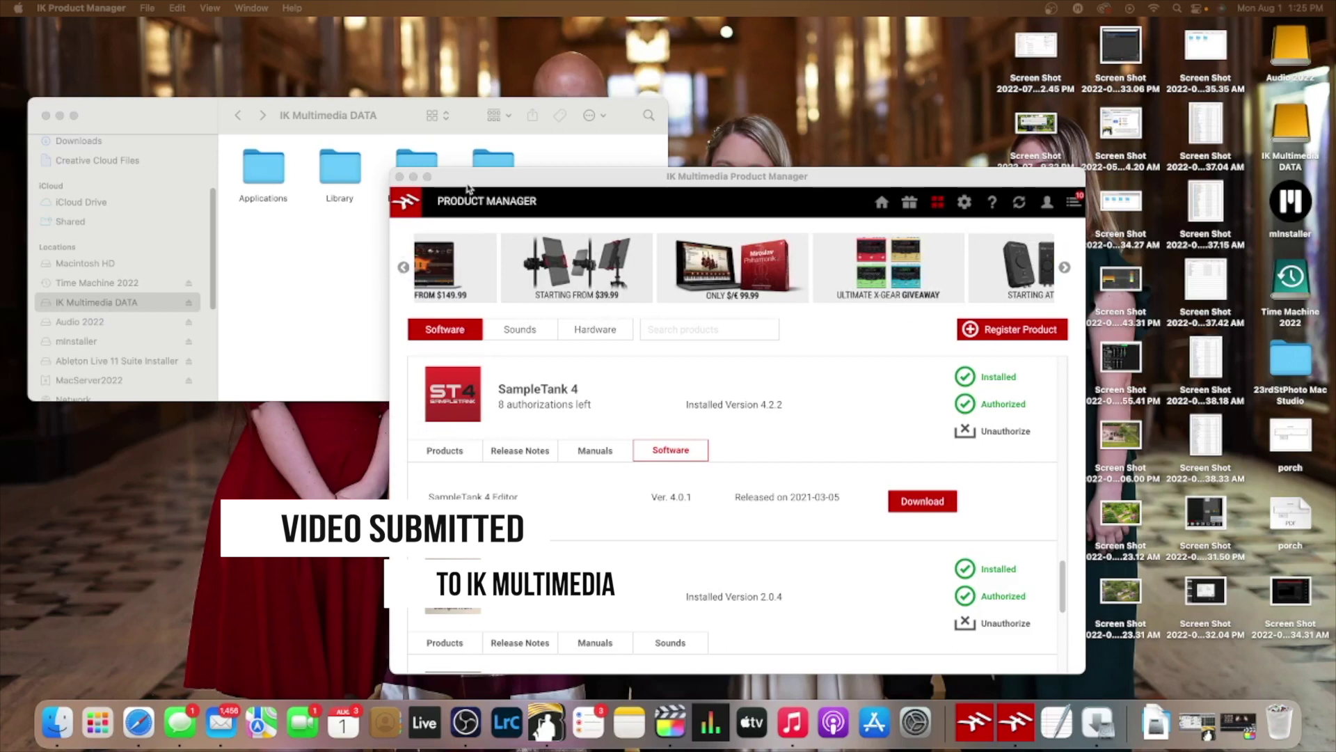
- Reposition Product Manager and list its Sounds products down to Miroslav Philharmonik 2
{"action": "left_click_drag", "start_coordinate": [469, 192], "coordinate": [794, 259]}
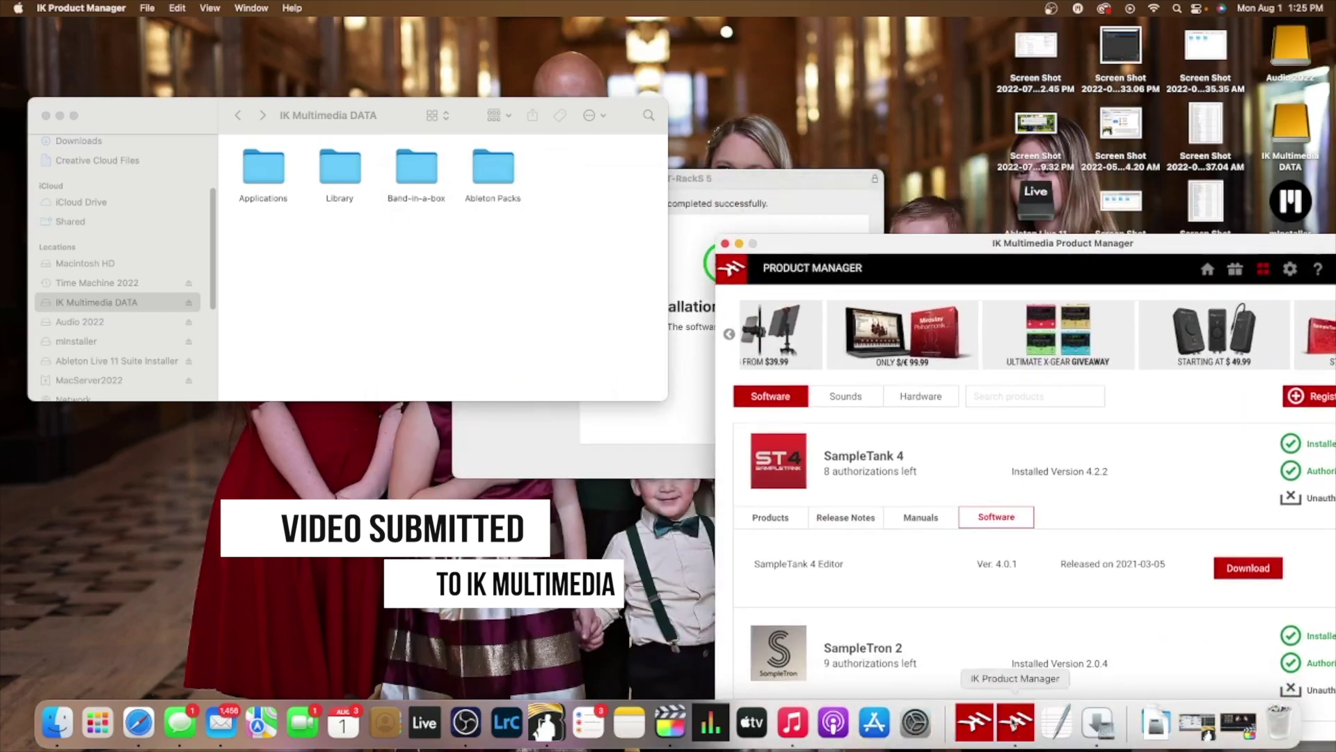
{"action": "left_click_drag", "start_coordinate": [913, 248], "coordinate": [337, 69]}
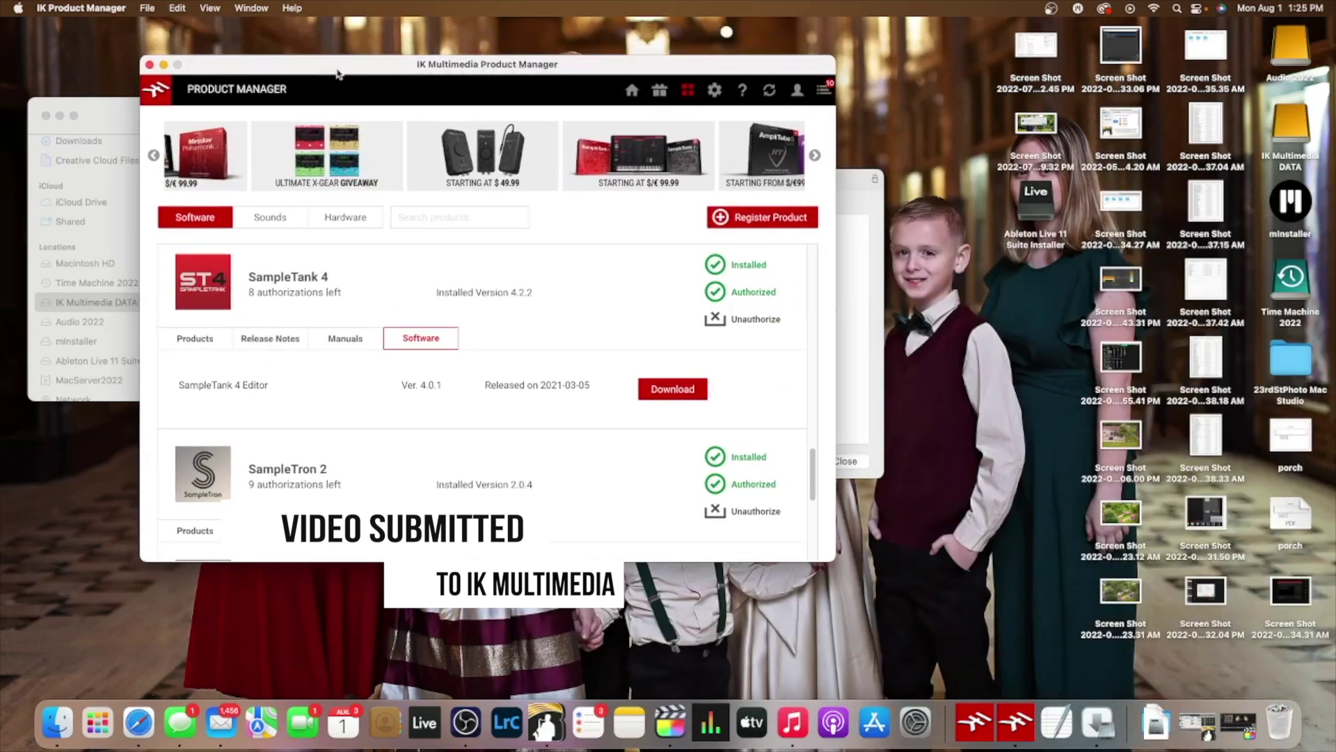
{"action": "left_click", "coordinate": [281, 220]}
{"action": "scroll", "coordinate": [595, 404], "scroll_direction": "down", "scroll_amount": 10}
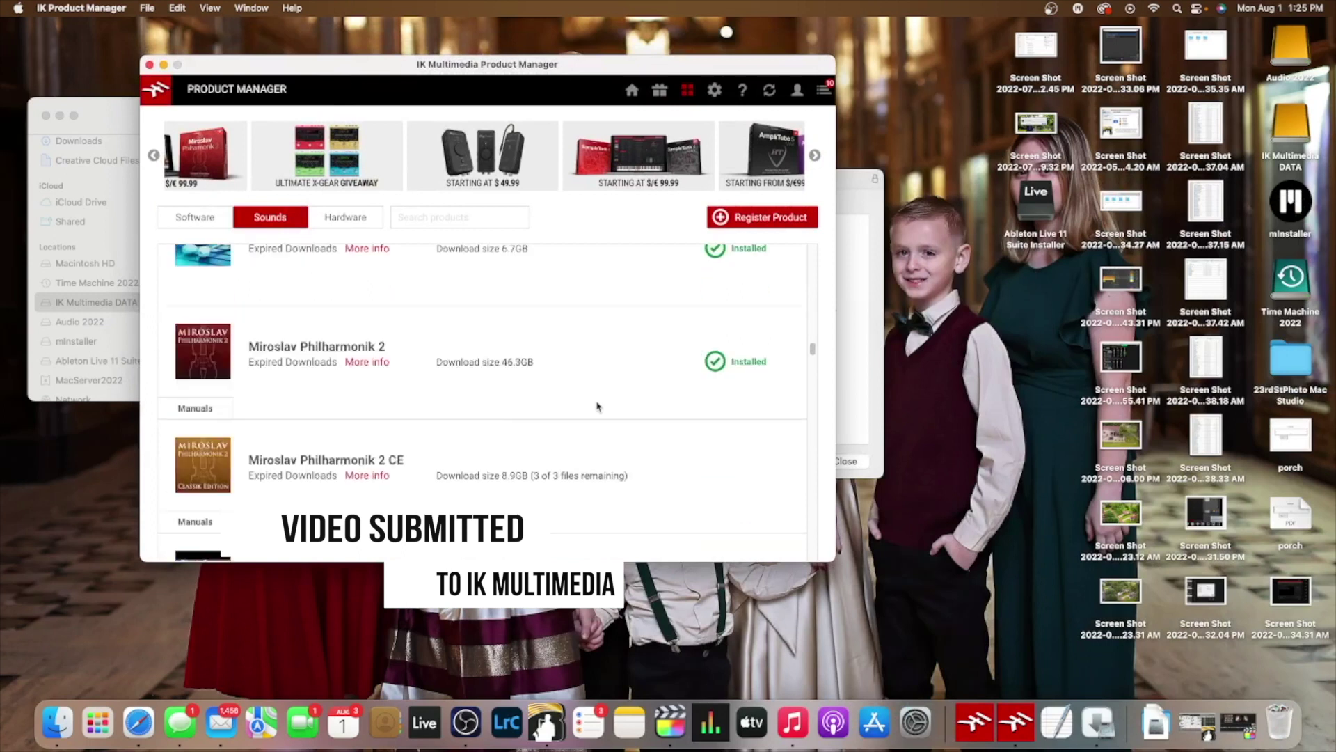
{"action": "left_click_drag", "start_coordinate": [320, 66], "coordinate": [828, 309]}
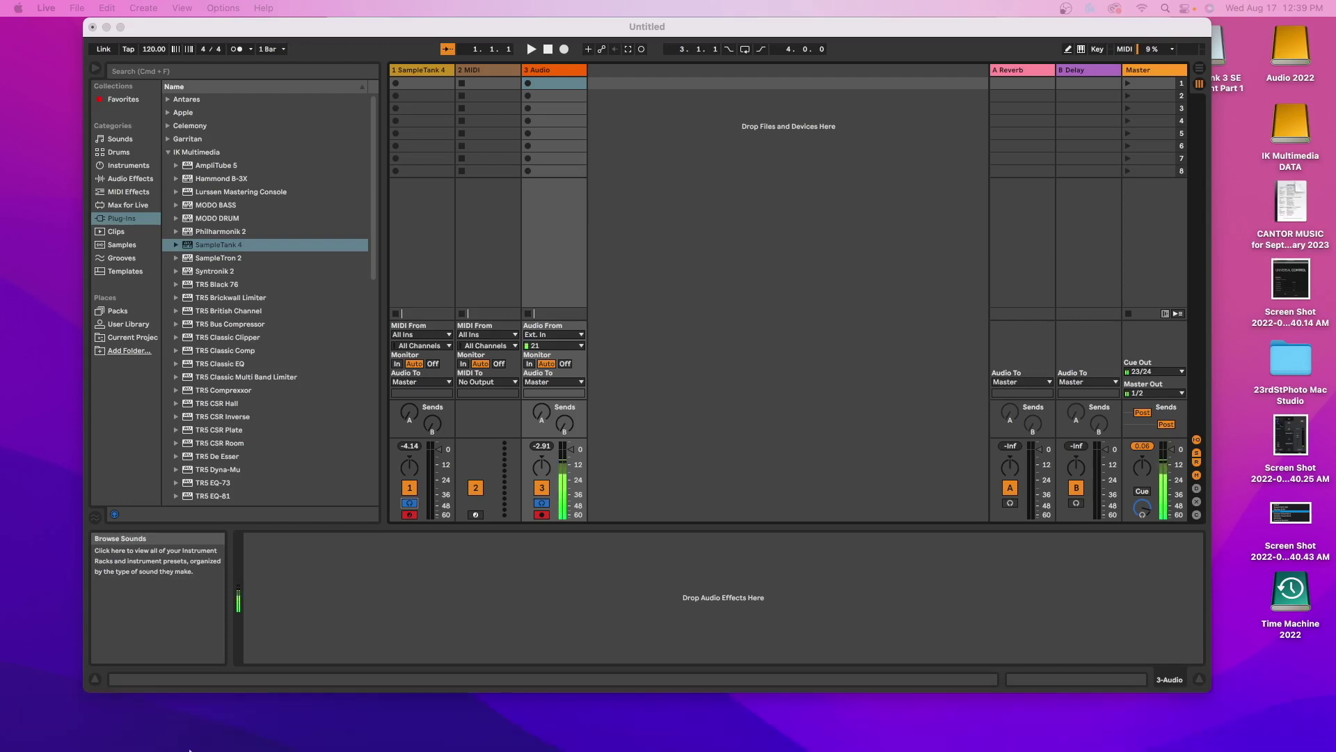
- Bring Mail forward and scroll up IK Multimedia support's reply to the Default locations section
{"action": "left_click", "coordinate": [305, 724]}
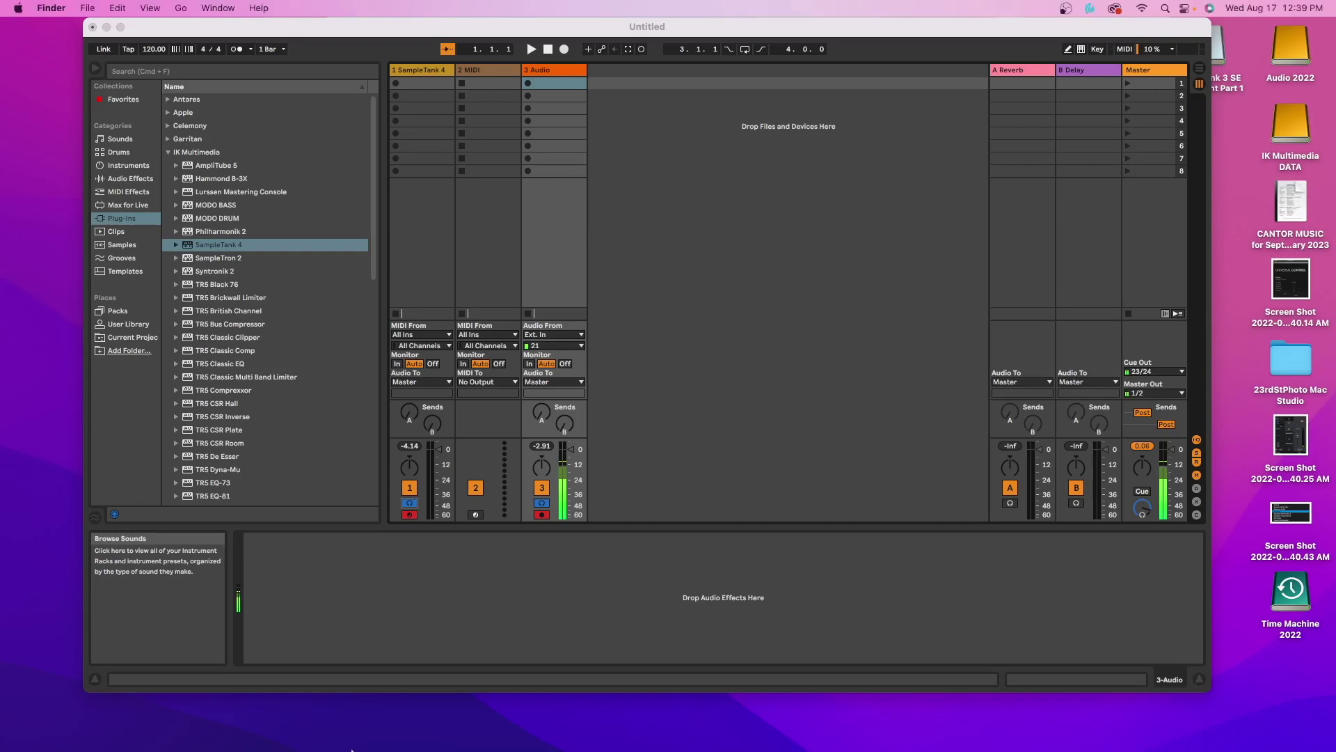
{"action": "mouse_move", "coordinate": [377, 748]}
{"action": "key", "text": "super+Tab"}
{"action": "scroll", "coordinate": [745, 500], "scroll_direction": "down", "scroll_amount": 3}
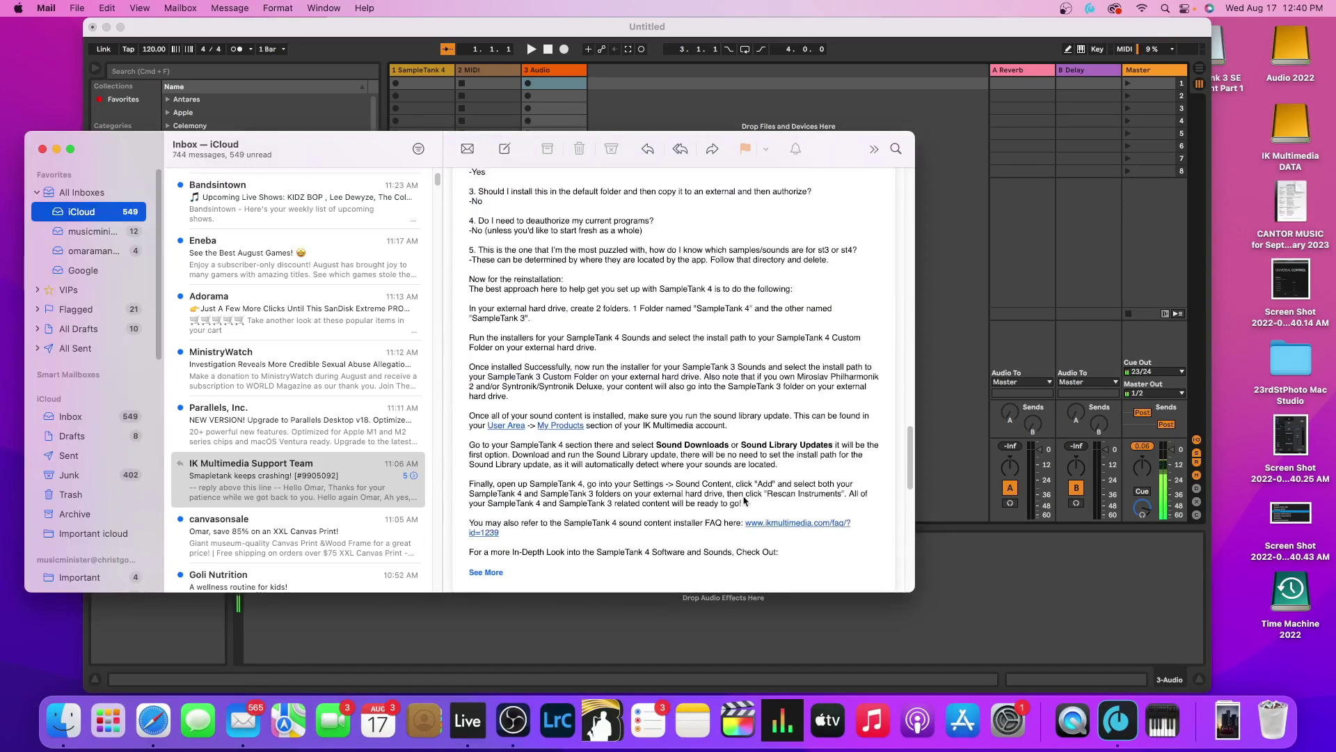
{"action": "scroll", "coordinate": [745, 500], "scroll_direction": "up", "scroll_amount": 10}
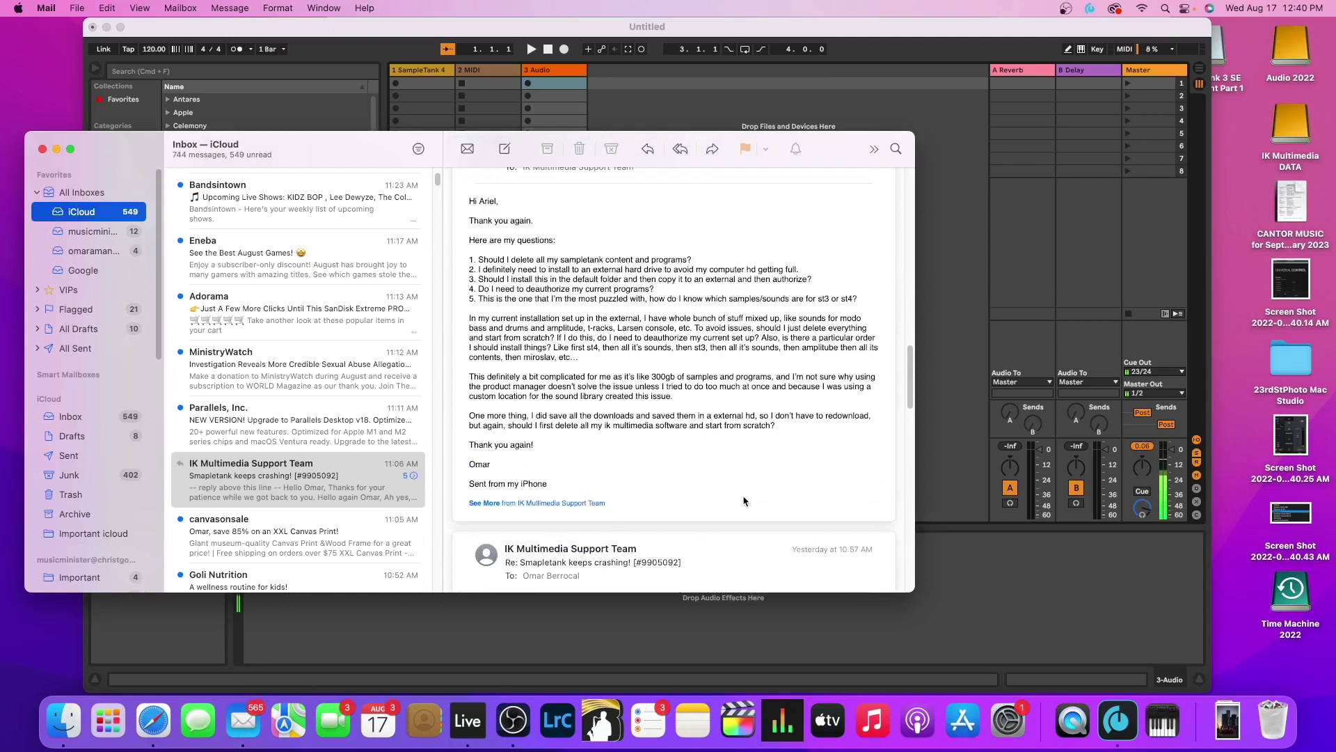
{"action": "scroll", "coordinate": [743, 500], "scroll_direction": "up", "scroll_amount": 10}
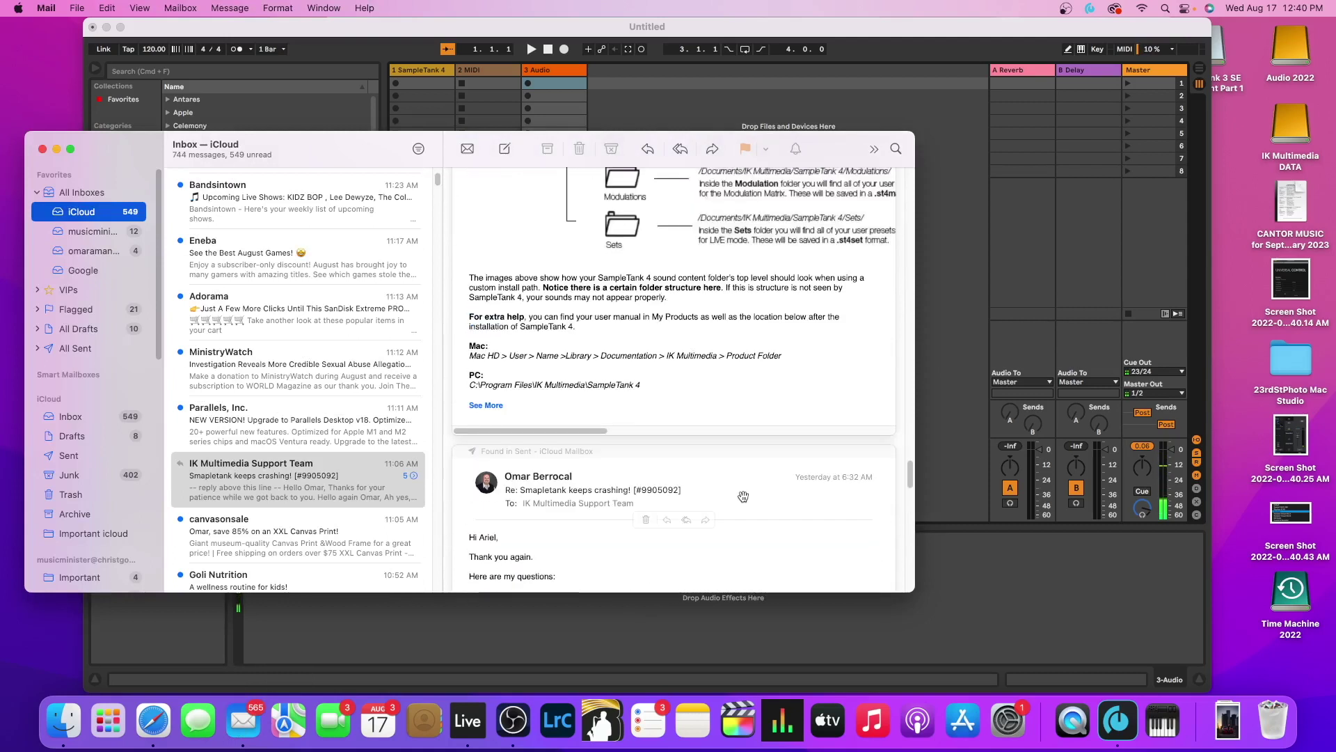
{"action": "scroll", "coordinate": [743, 496], "scroll_direction": "up", "scroll_amount": 10}
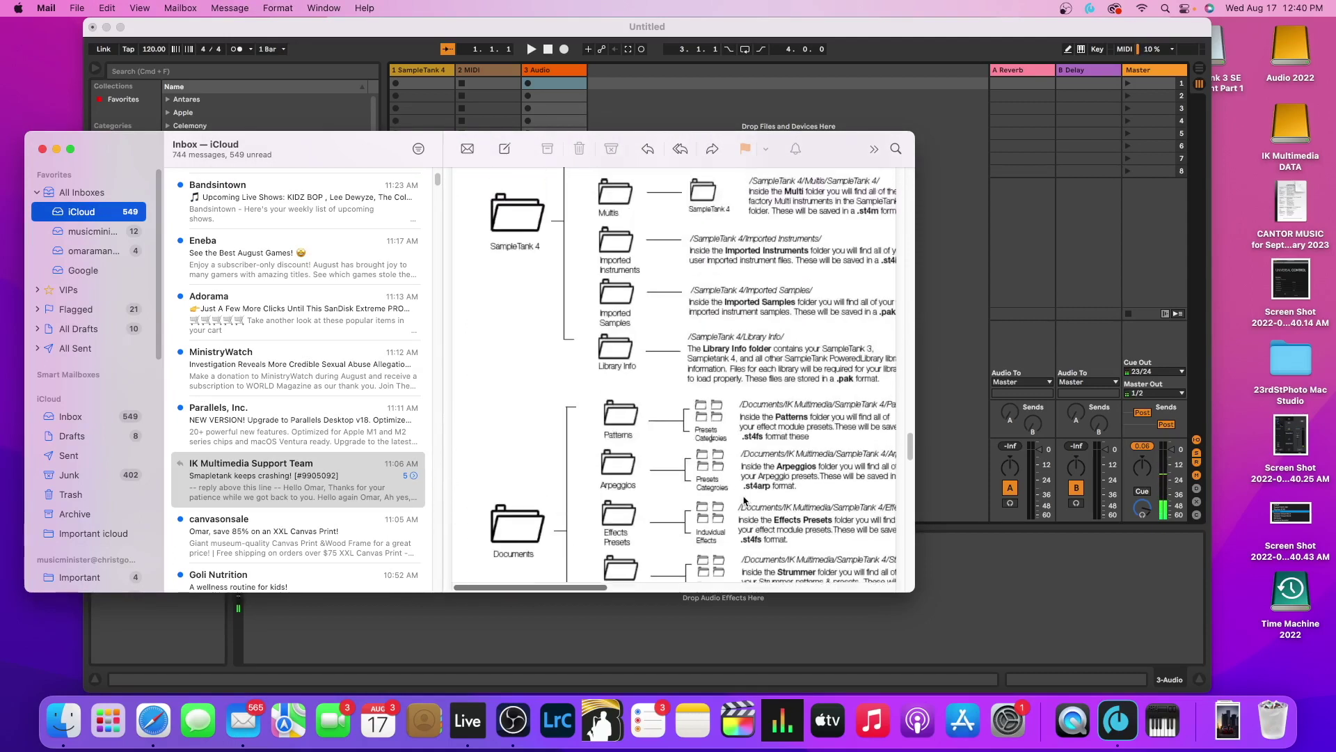
{"action": "scroll", "coordinate": [744, 499], "scroll_direction": "up", "scroll_amount": 10}
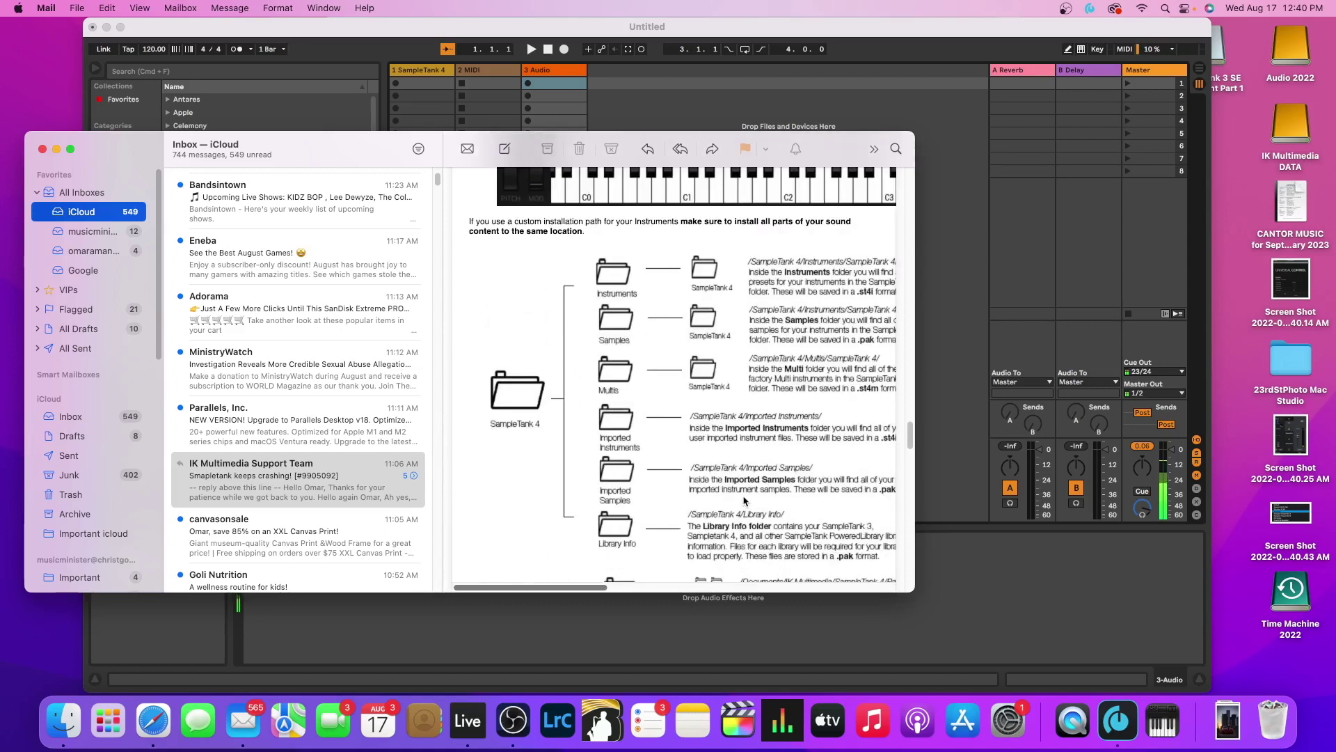
{"action": "scroll", "coordinate": [743, 495], "scroll_direction": "up", "scroll_amount": 5}
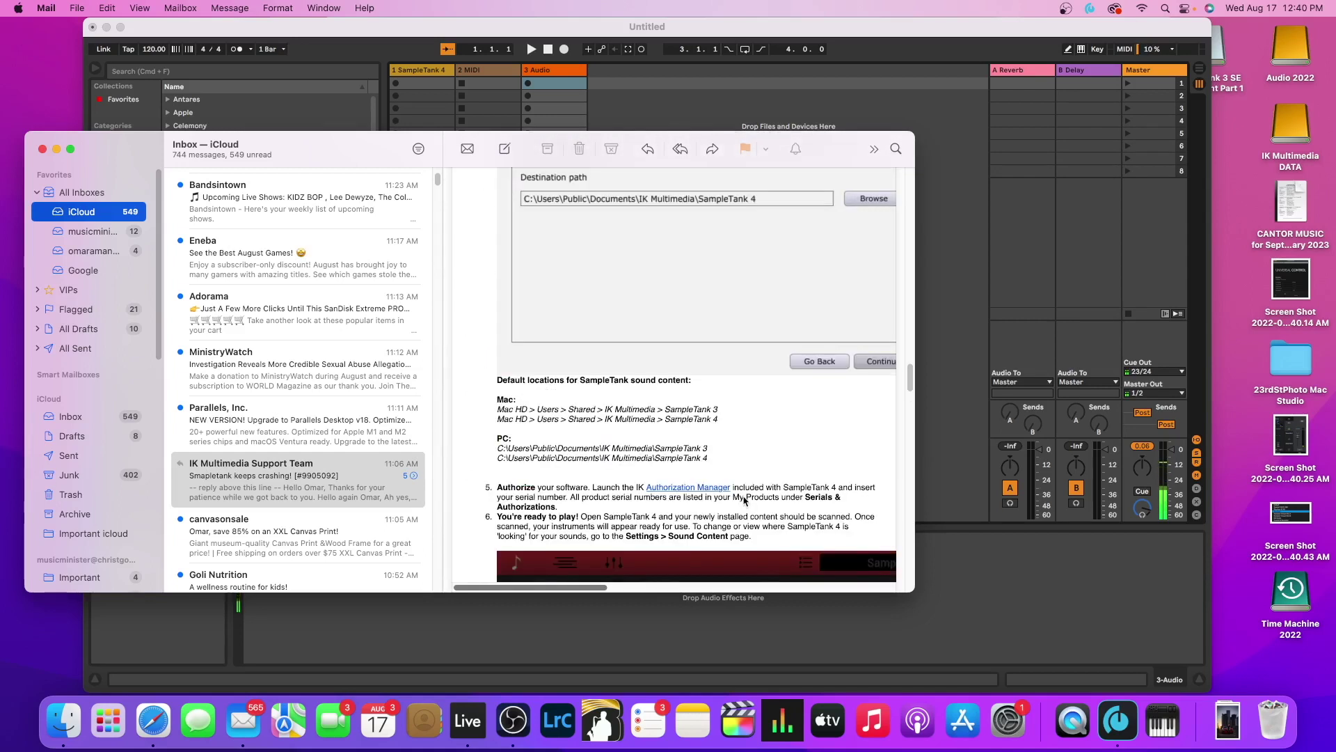
{"action": "scroll", "coordinate": [744, 500], "scroll_direction": "up", "scroll_amount": 3}
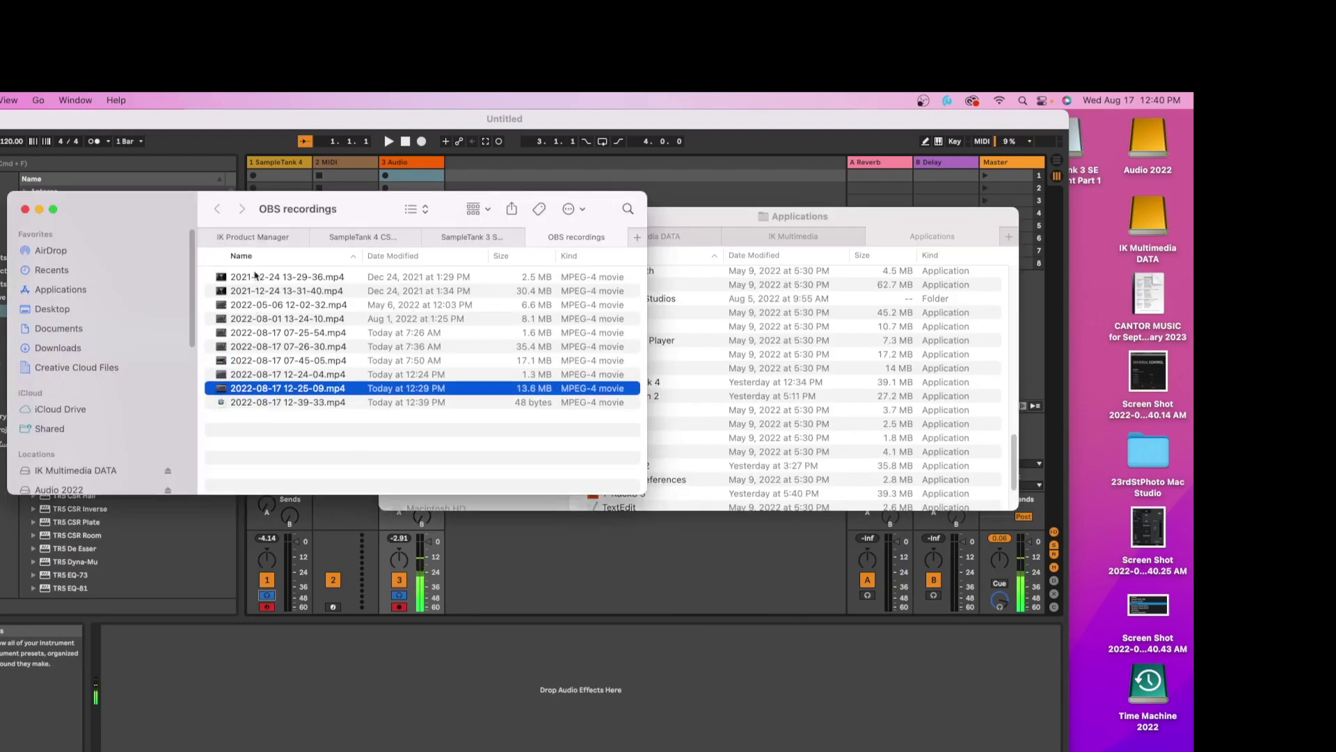
- Open the IK Product Manager folder tab, collapse SampleTank 4 SE, and scroll through the product folders
{"action": "left_click", "coordinate": [276, 236]}
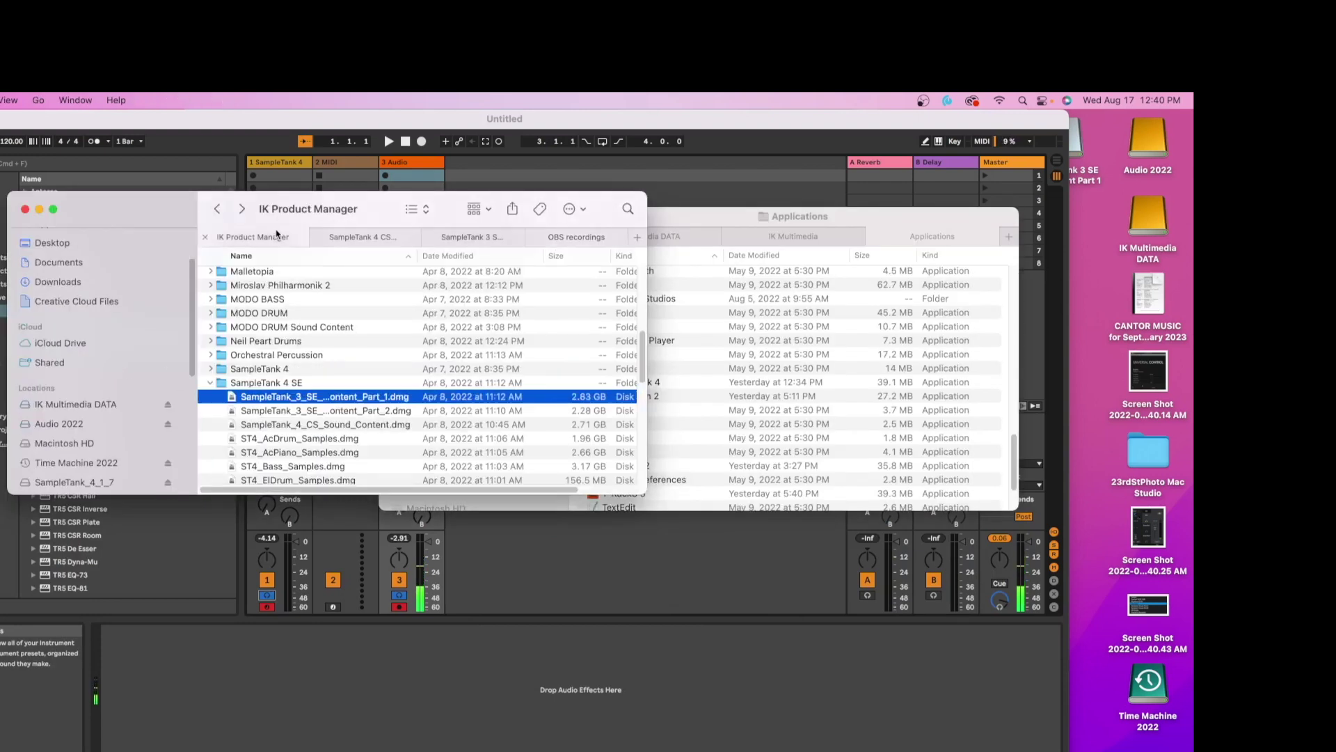
{"action": "left_click", "coordinate": [209, 383]}
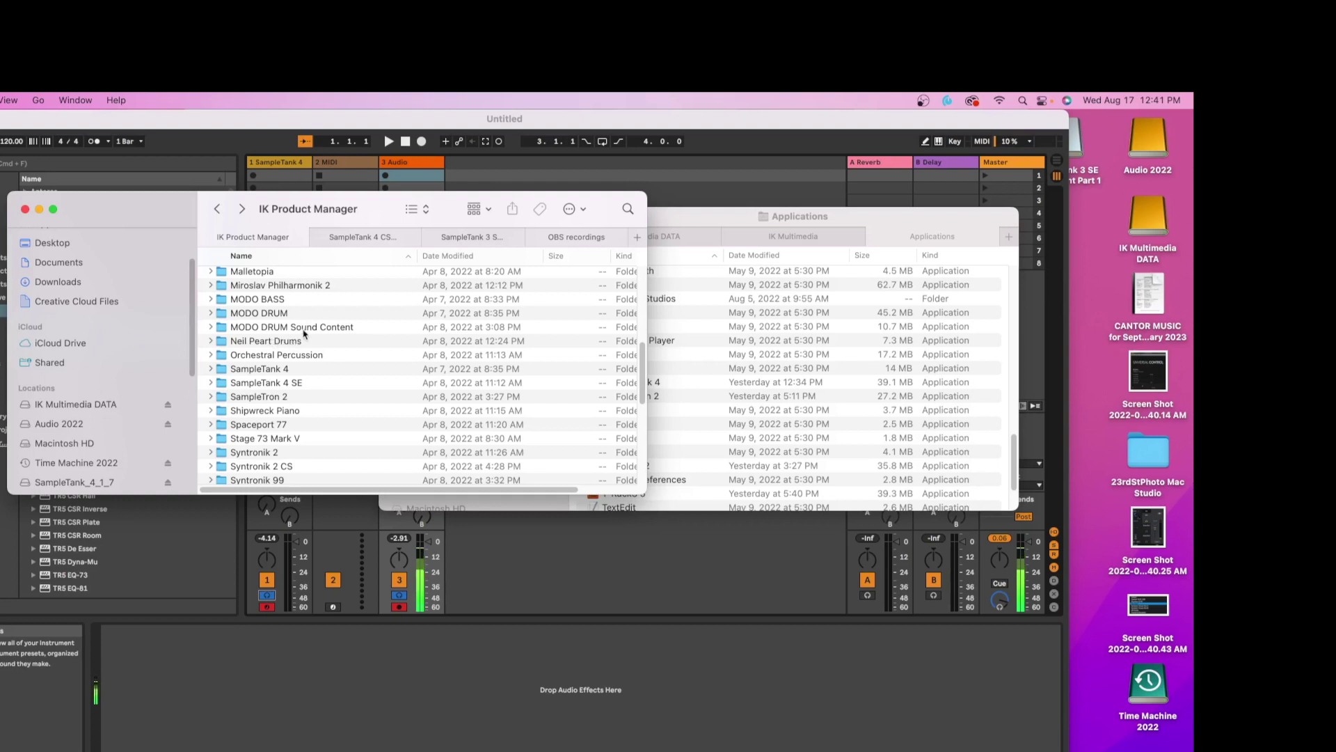
{"action": "scroll", "coordinate": [306, 337], "scroll_direction": "up", "scroll_amount": 5}
{"action": "scroll", "coordinate": [307, 336], "scroll_direction": "down", "scroll_amount": 15}
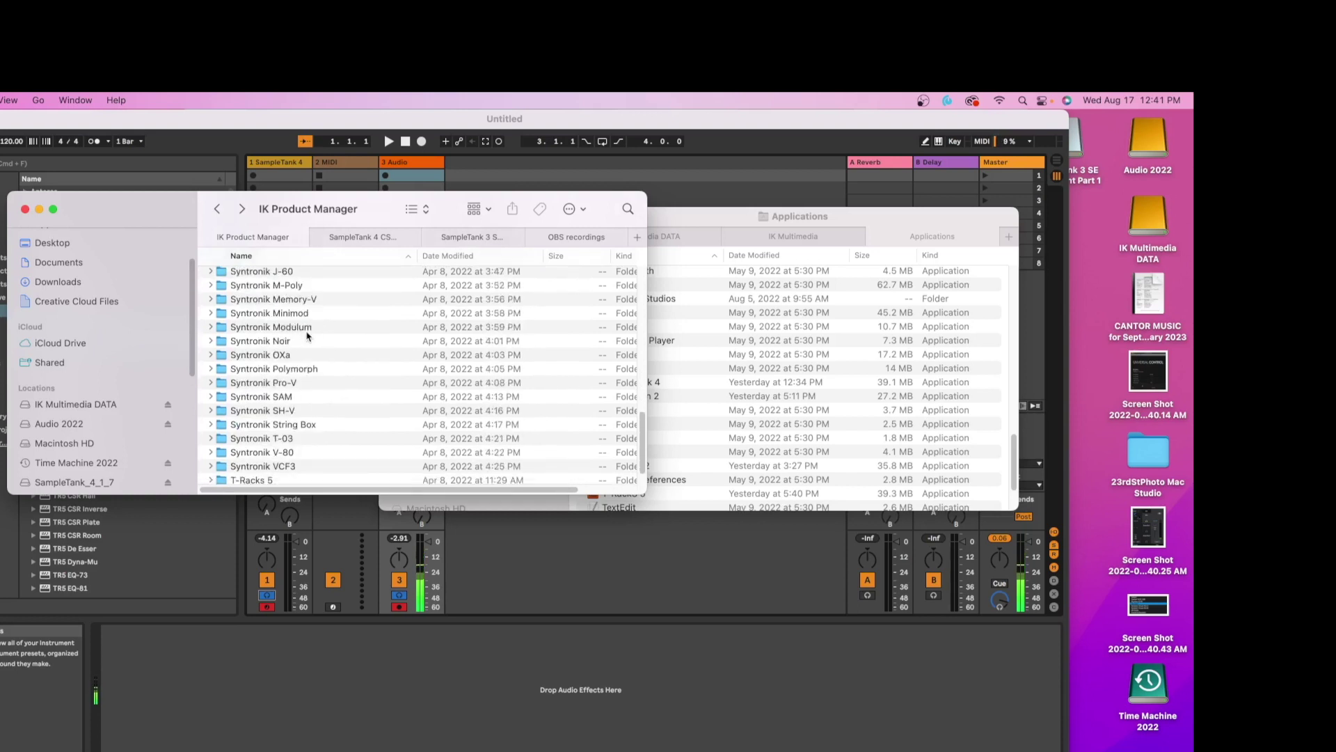
{"action": "scroll", "coordinate": [306, 336], "scroll_direction": "up", "scroll_amount": 8}
{"action": "scroll", "coordinate": [306, 335], "scroll_direction": "up", "scroll_amount": 7}
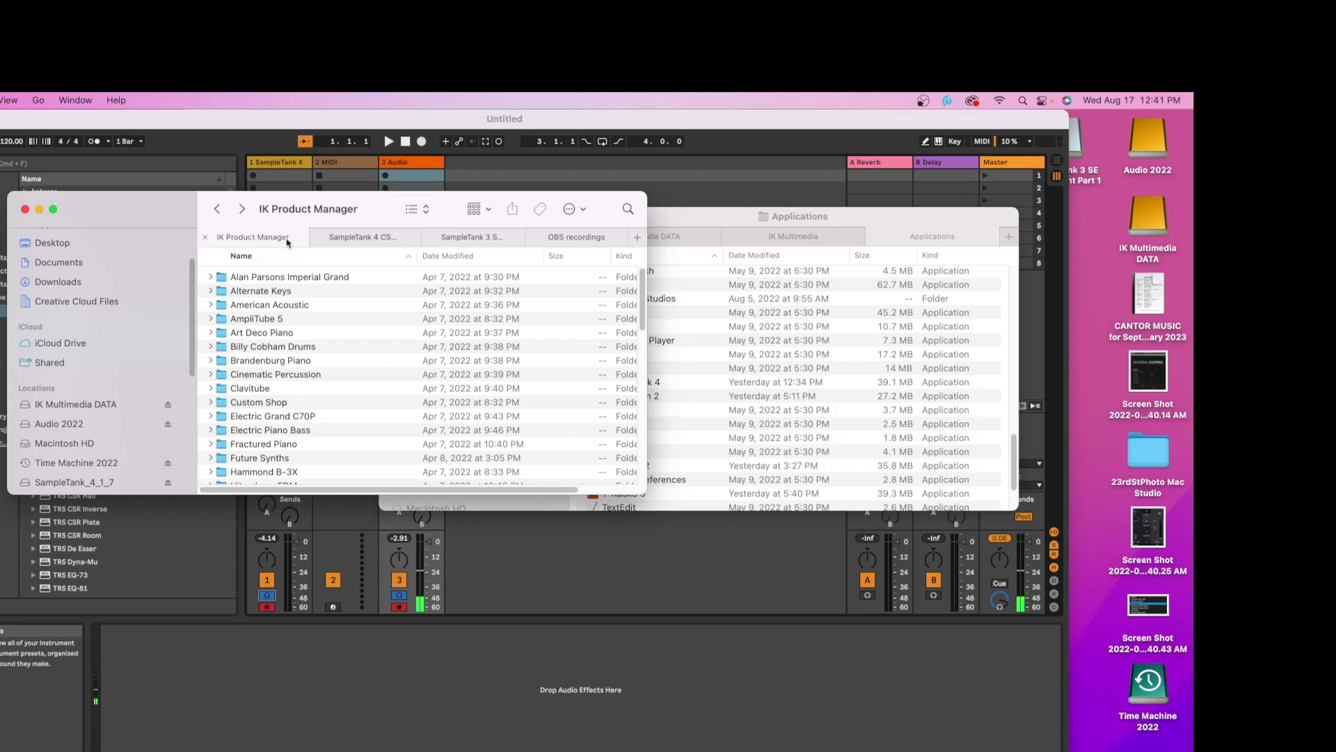
- Switch to the IK Multimedia folder tab, then bring the IK Product Manager window forward and scroll it
{"action": "left_click", "coordinate": [684, 222]}
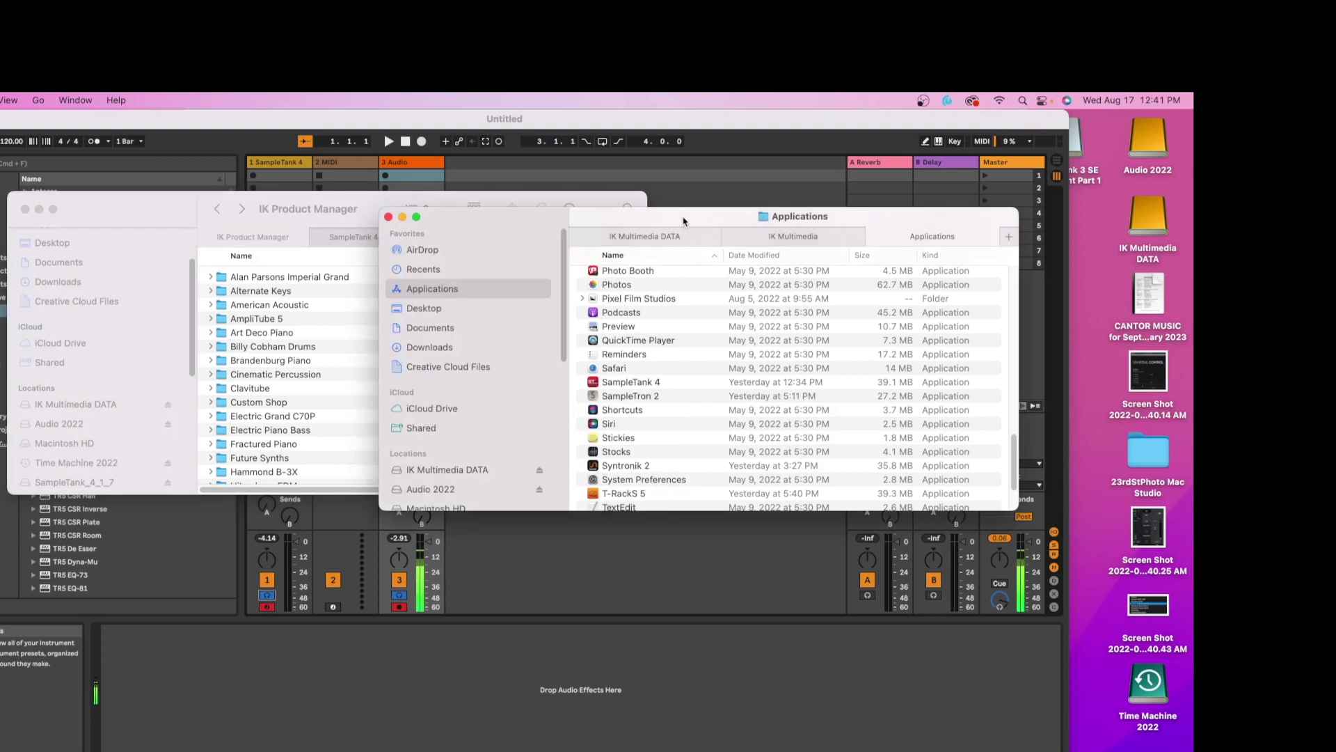
{"action": "left_click", "coordinate": [672, 236]}
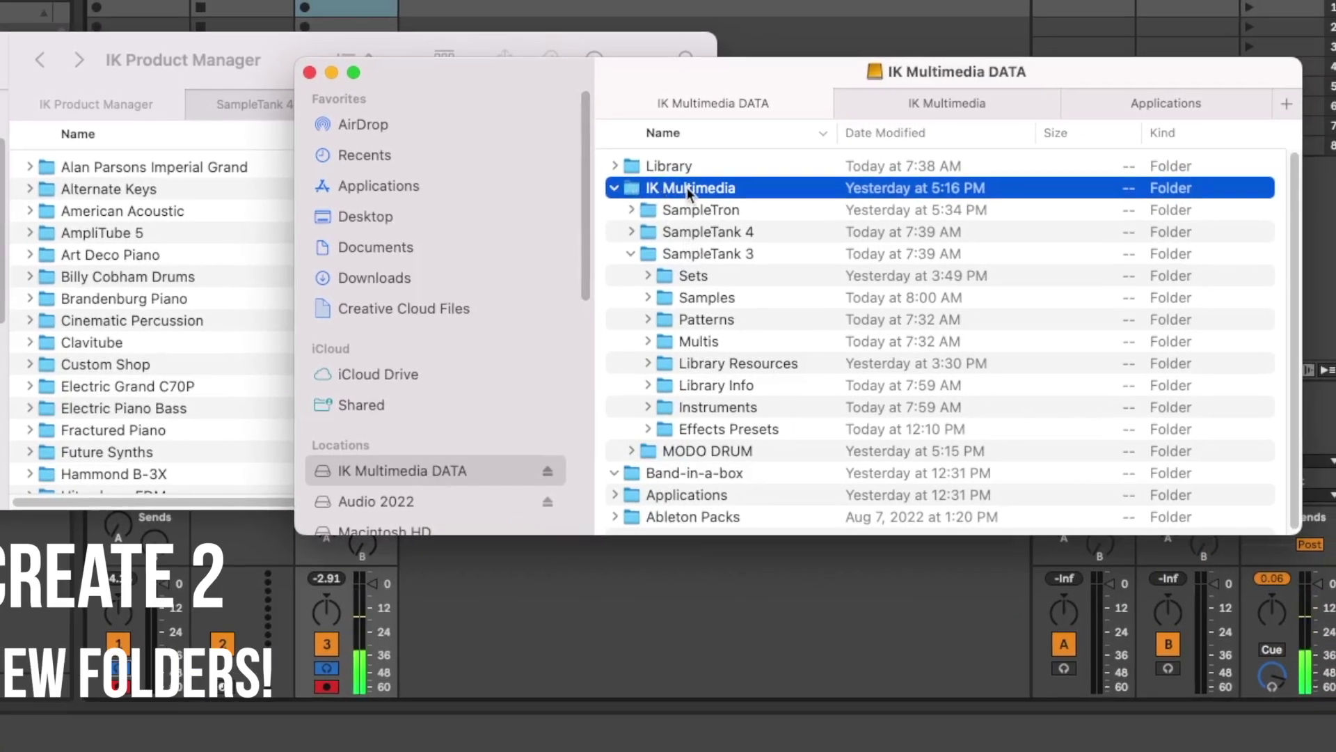
{"action": "key", "text": "ctrl+Tab"}
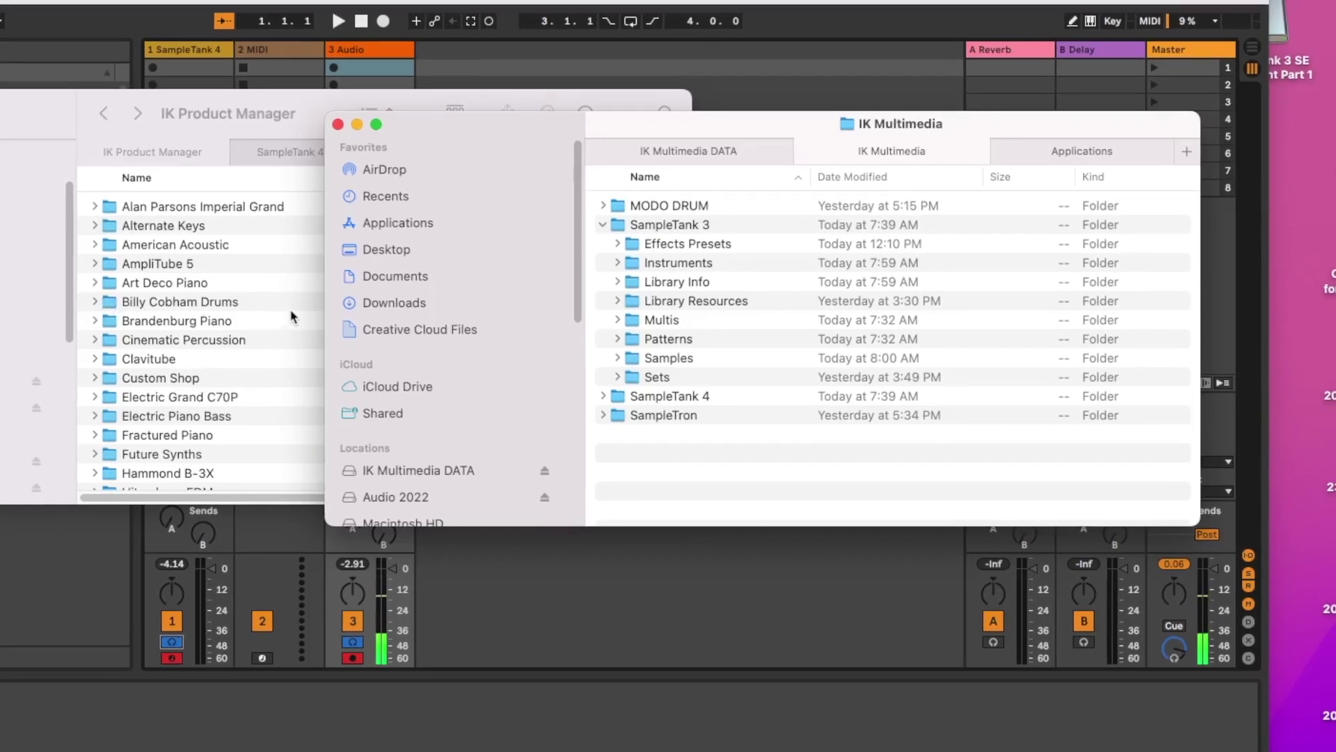
{"action": "left_click", "coordinate": [293, 317]}
{"action": "scroll", "coordinate": [296, 319], "scroll_direction": "down", "scroll_amount": 5}
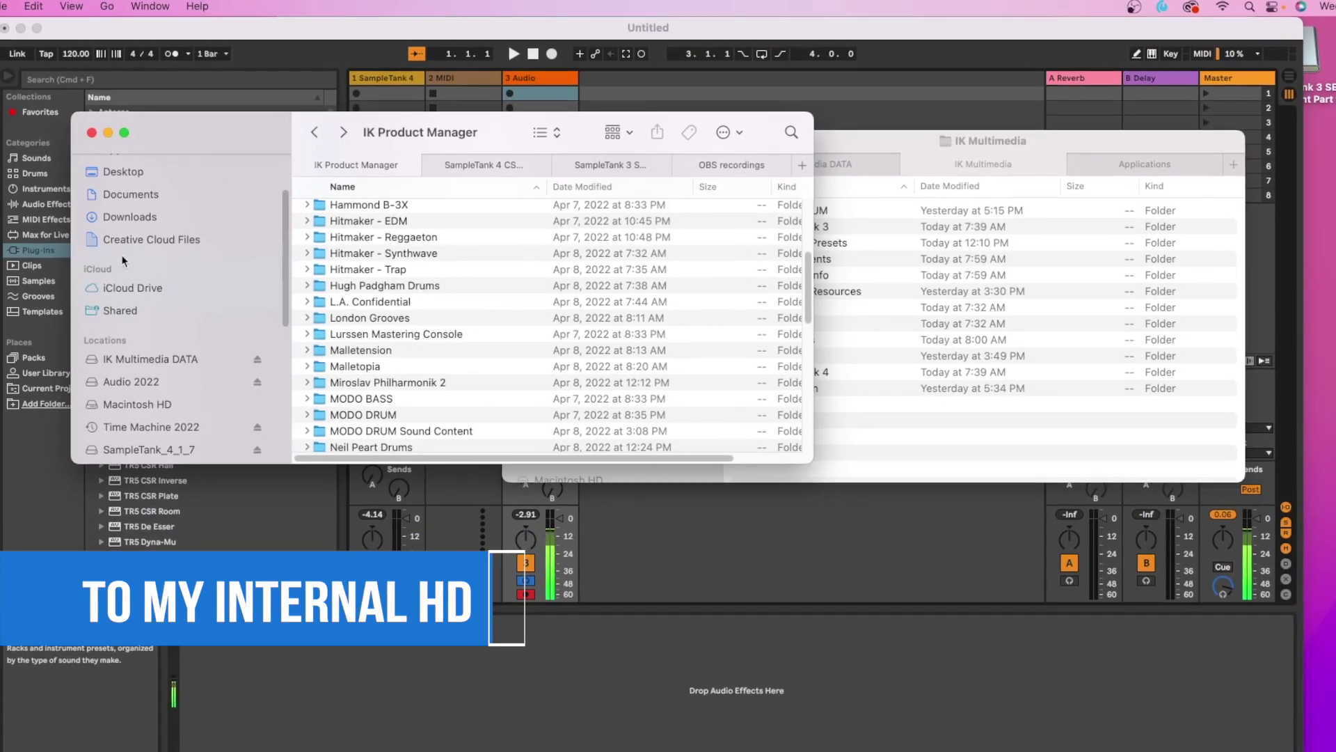
{"action": "scroll", "coordinate": [122, 218], "scroll_direction": "up", "scroll_amount": 2}
{"action": "left_click", "coordinate": [108, 185]}
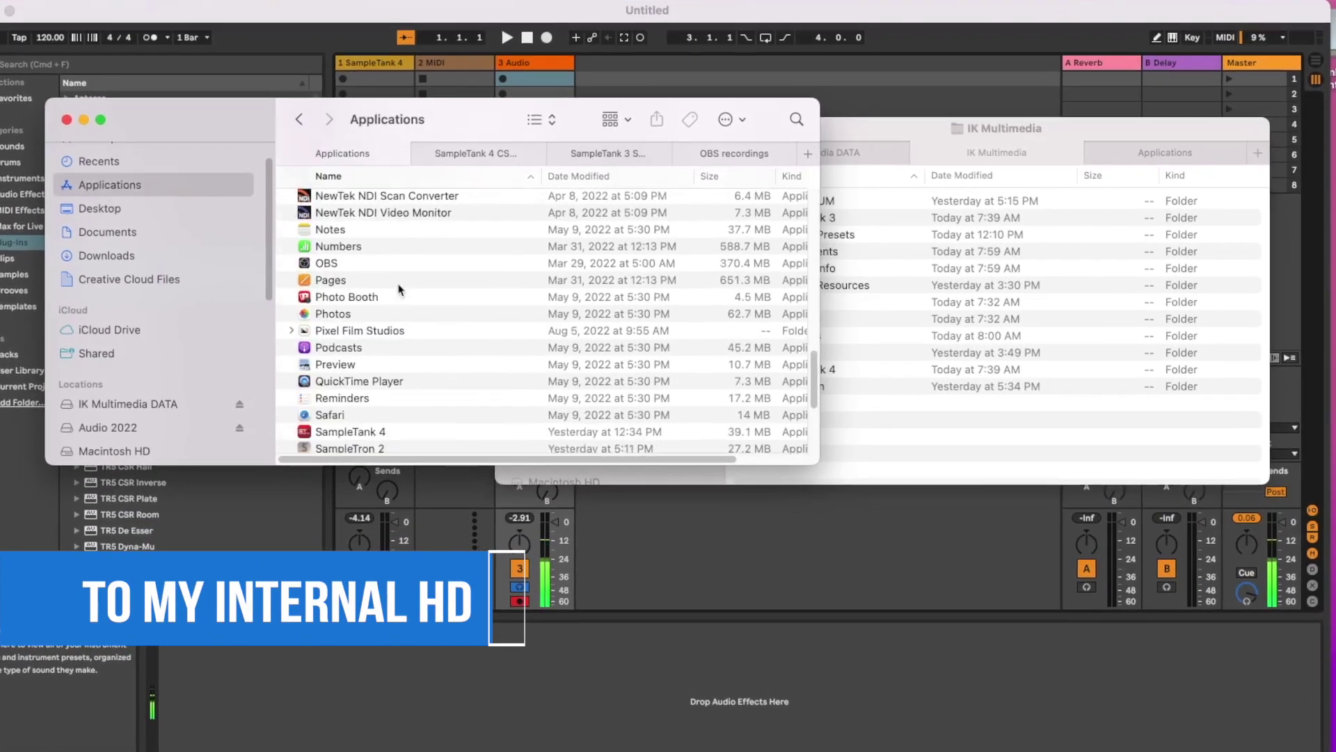
{"action": "scroll", "coordinate": [400, 289], "scroll_direction": "down", "scroll_amount": 3}
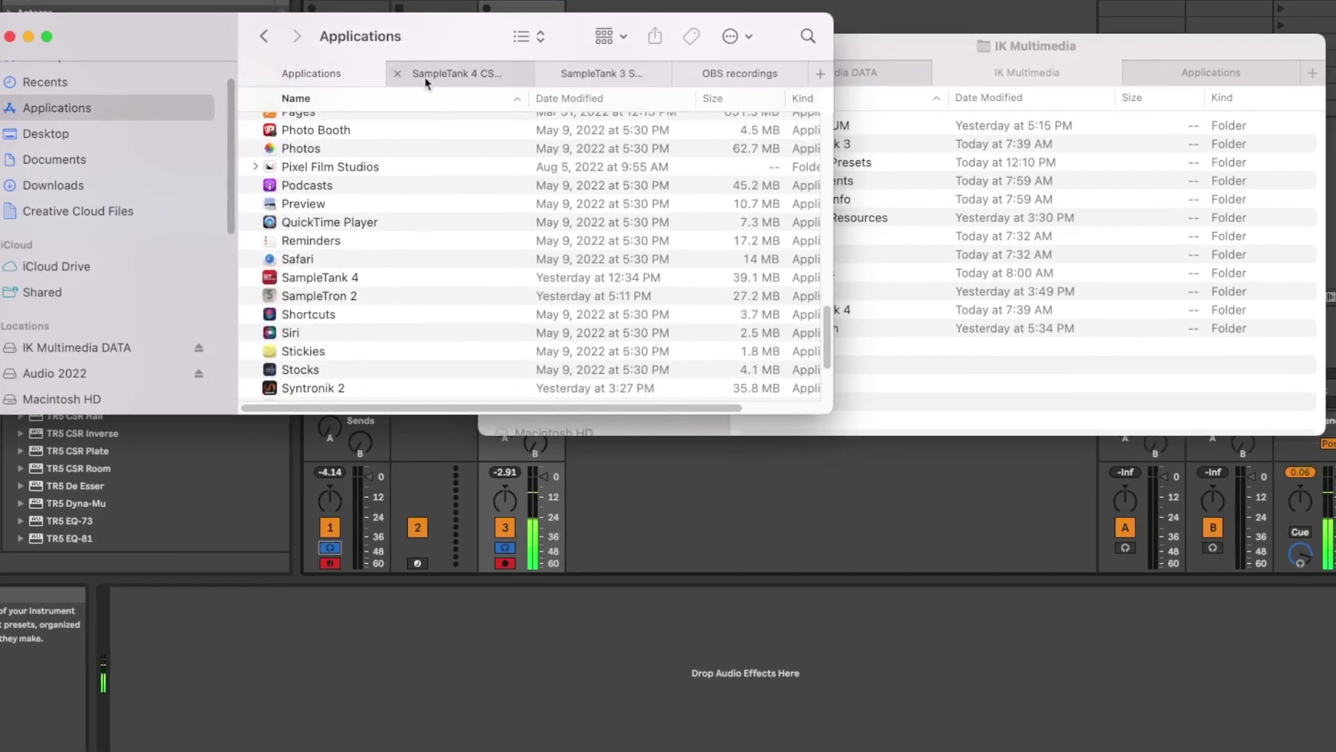
{"action": "left_click", "coordinate": [456, 78]}
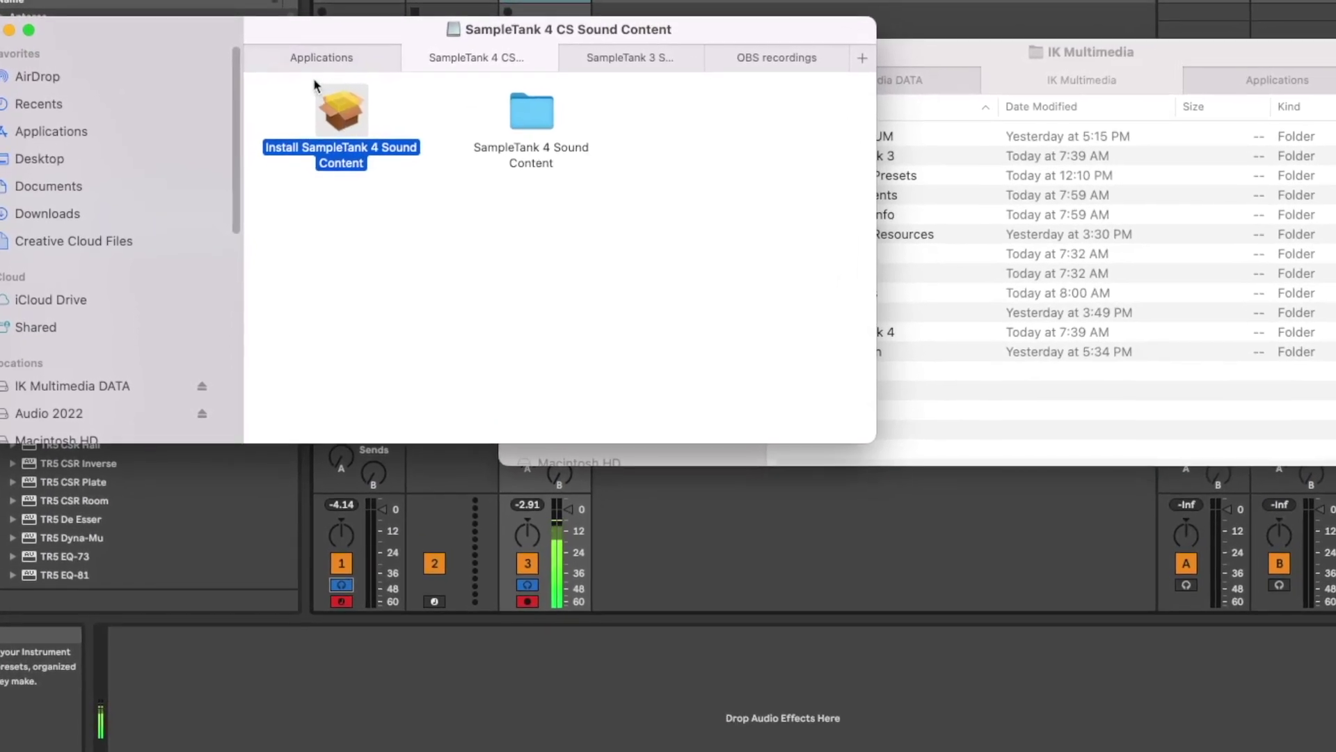
{"action": "left_click", "coordinate": [335, 68]}
{"action": "left_click", "coordinate": [275, 43]}
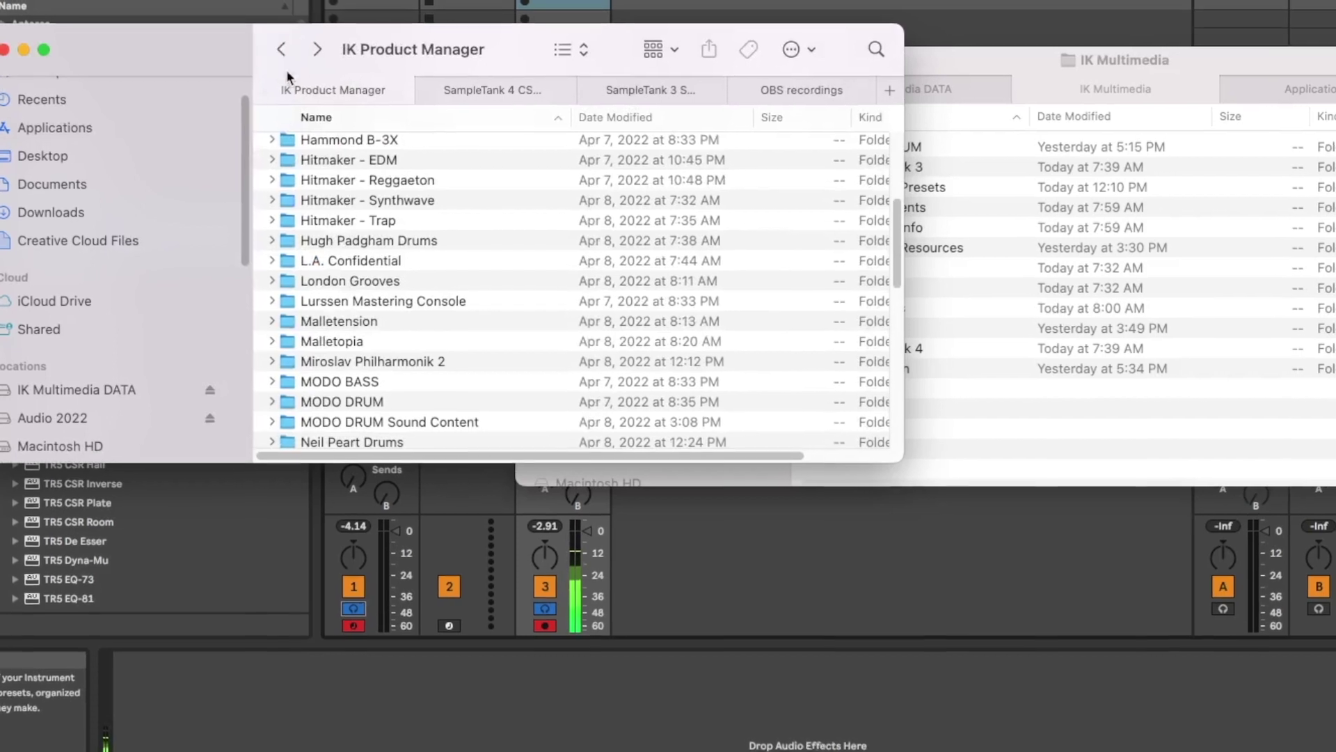
{"action": "scroll", "coordinate": [359, 225], "scroll_direction": "up", "scroll_amount": 3}
{"action": "scroll", "coordinate": [374, 241], "scroll_direction": "up", "scroll_amount": 3}
{"action": "scroll", "coordinate": [374, 240], "scroll_direction": "down", "scroll_amount": 8}
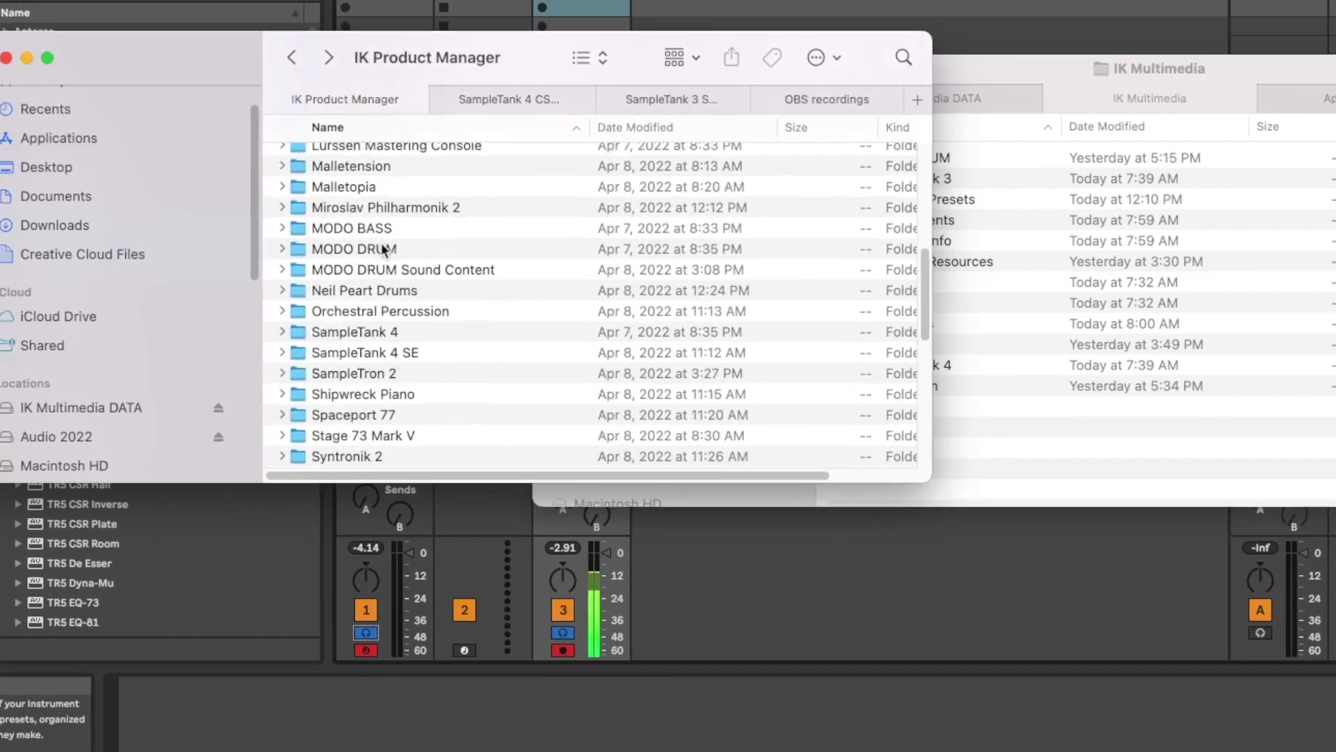
{"action": "scroll", "coordinate": [373, 242], "scroll_direction": "down", "scroll_amount": 1}
- Expand SampleTank 4 SE to review its .dmg files, then show the SampleTank 4 CS Sound Content volume
{"action": "left_click", "coordinate": [284, 302]}
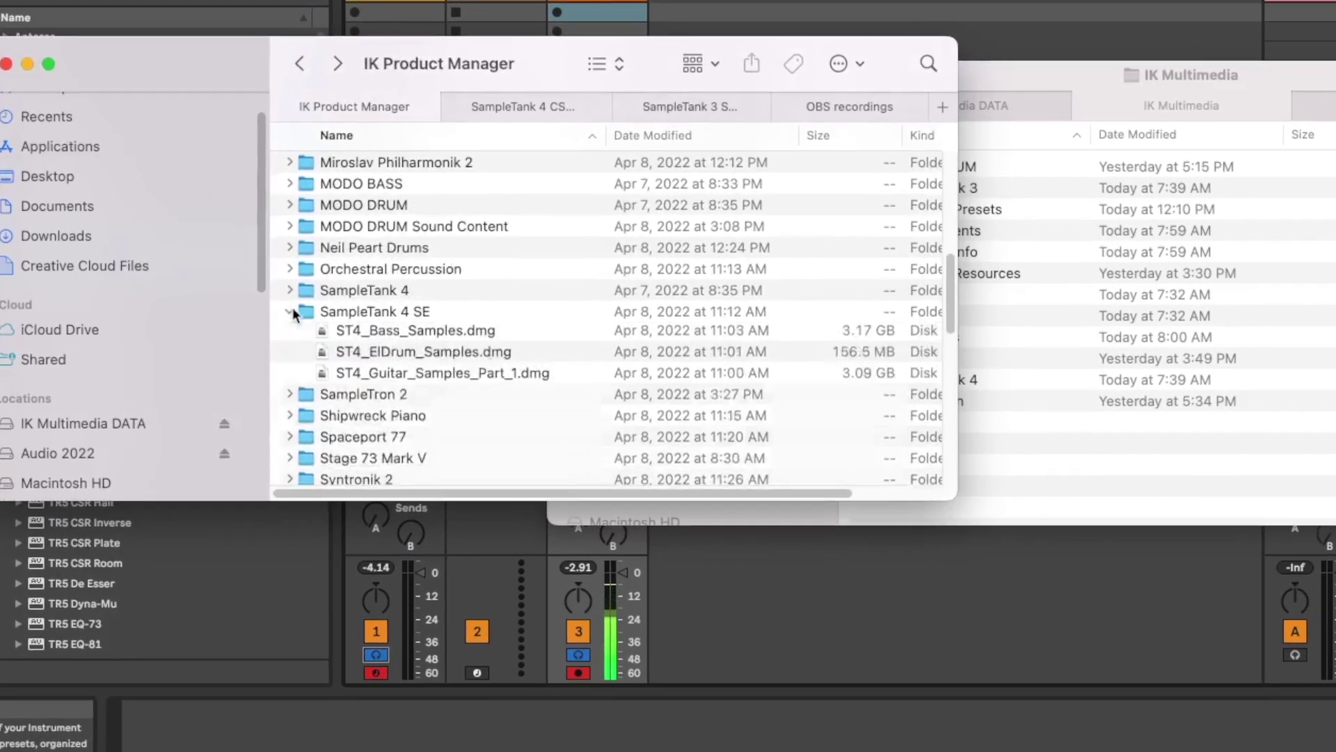
{"action": "scroll", "coordinate": [409, 348], "scroll_direction": "down", "scroll_amount": 3}
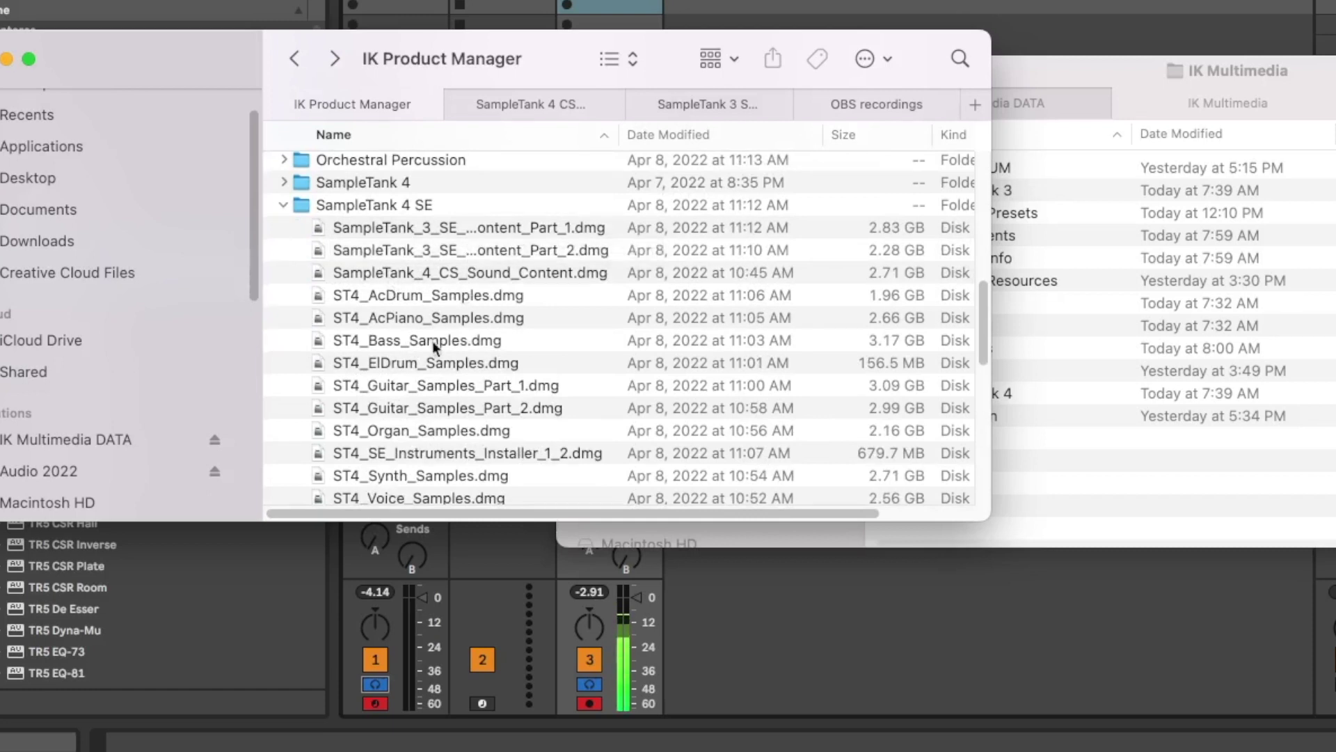
{"action": "scroll", "coordinate": [433, 341], "scroll_direction": "down", "scroll_amount": 3}
{"action": "scroll", "coordinate": [441, 354], "scroll_direction": "up", "scroll_amount": 1}
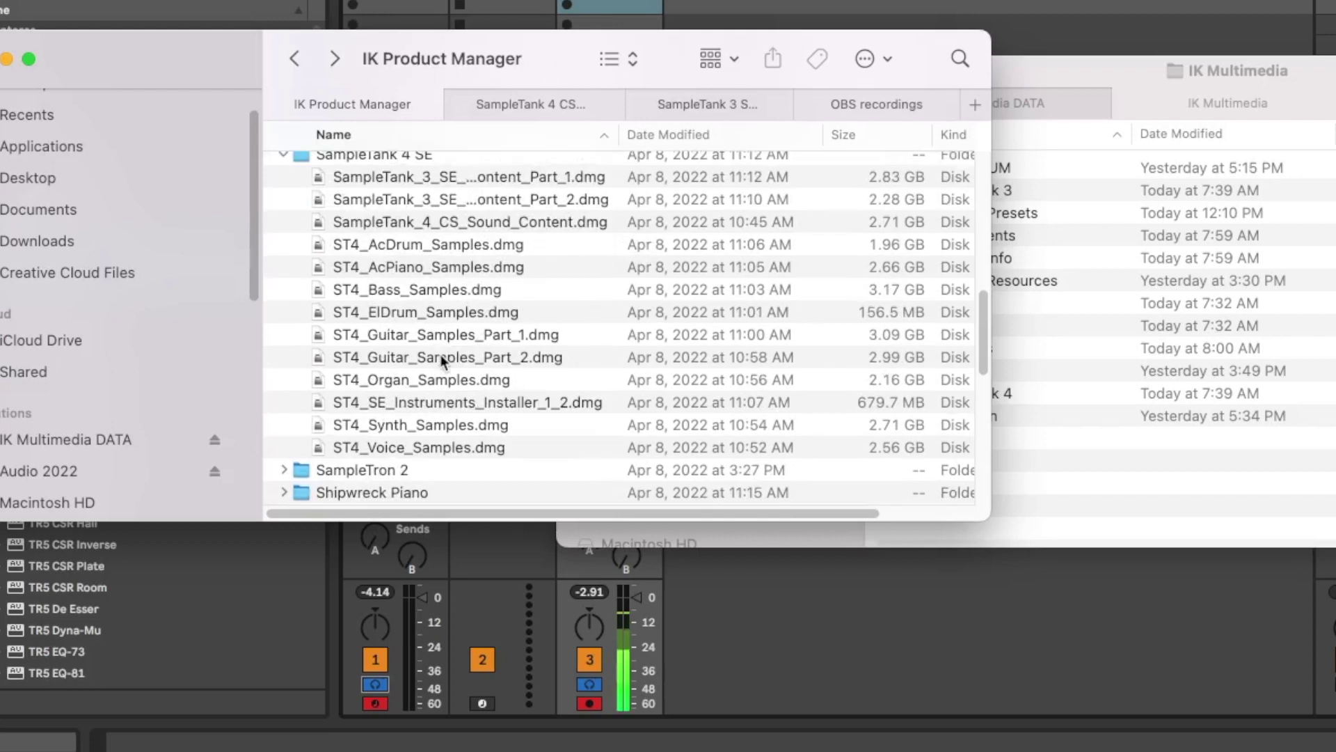
{"action": "scroll", "coordinate": [441, 353], "scroll_direction": "up", "scroll_amount": 1}
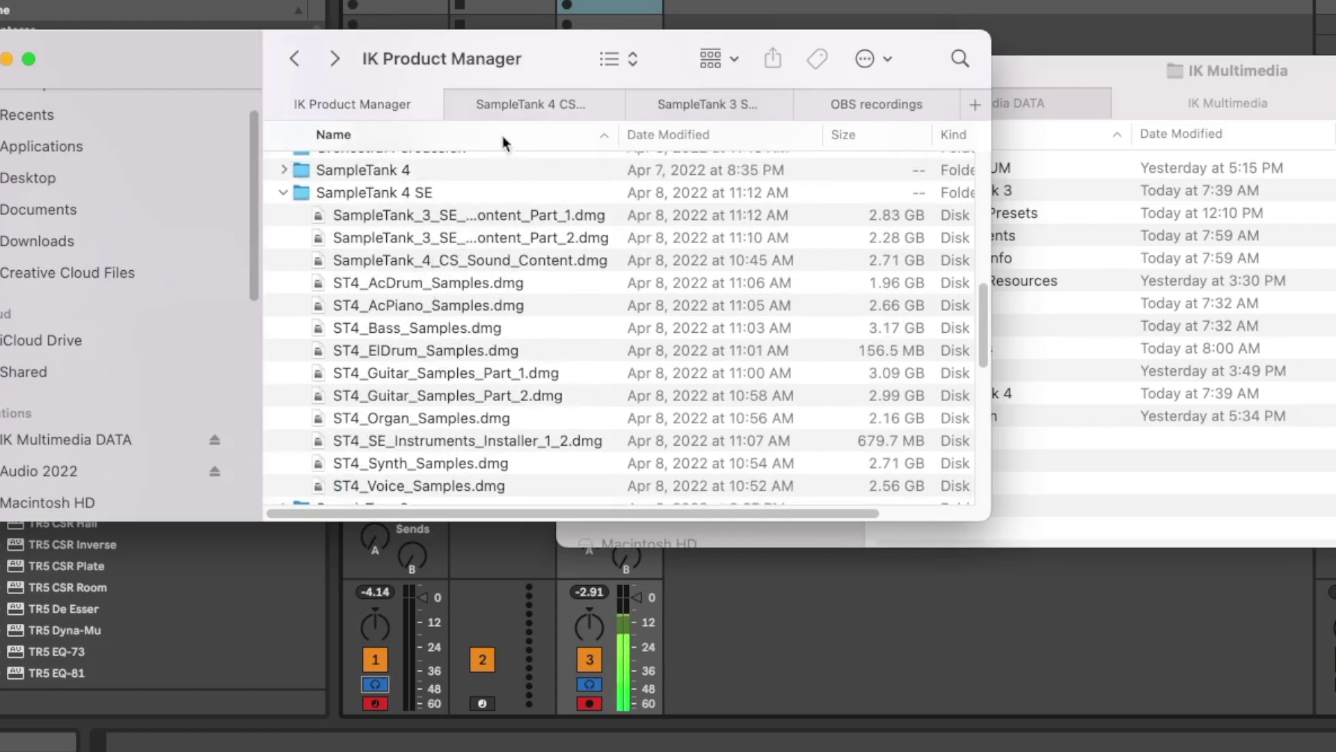
{"action": "left_click", "coordinate": [520, 103]}
- Launch the Install SampleTank 4 Sound Content package and accept the license agreement
{"action": "double_click", "coordinate": [366, 152]}
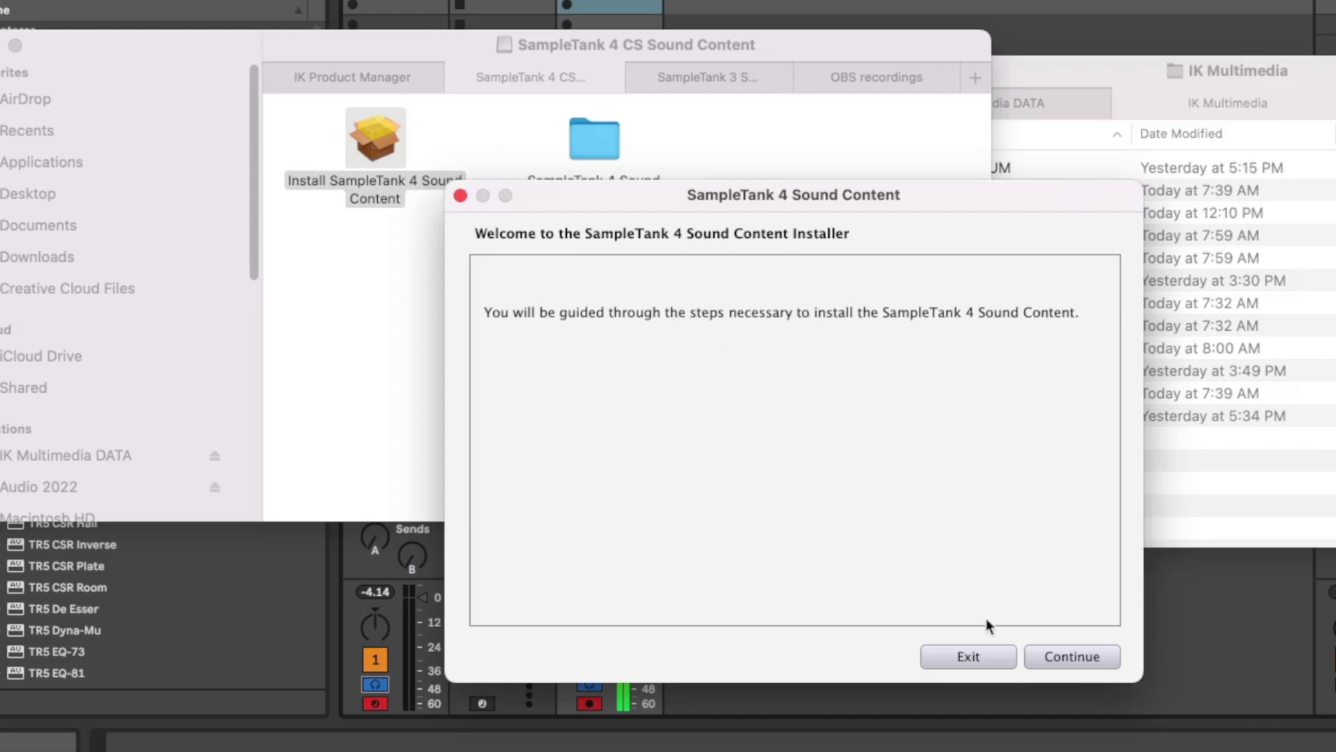
{"action": "left_click", "coordinate": [1069, 654]}
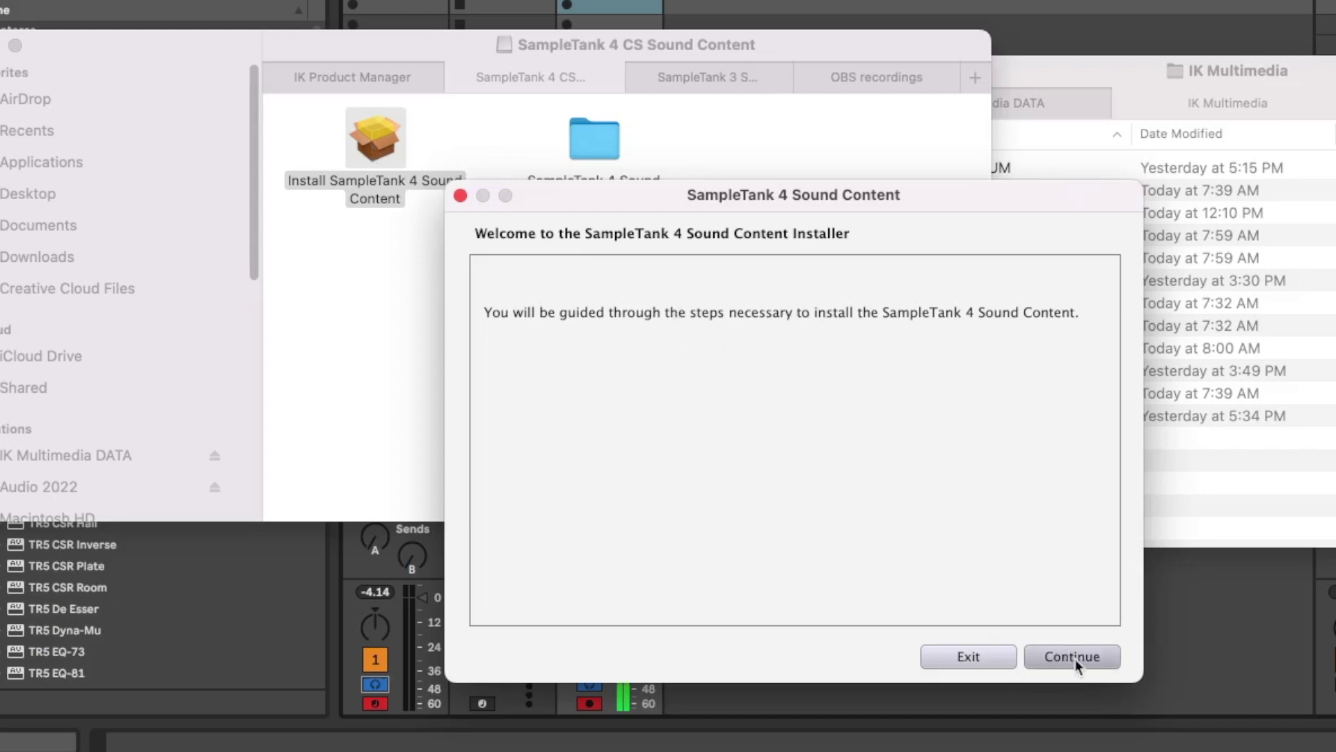
{"action": "left_click", "coordinate": [1075, 661]}
{"action": "left_click", "coordinate": [1075, 662]}
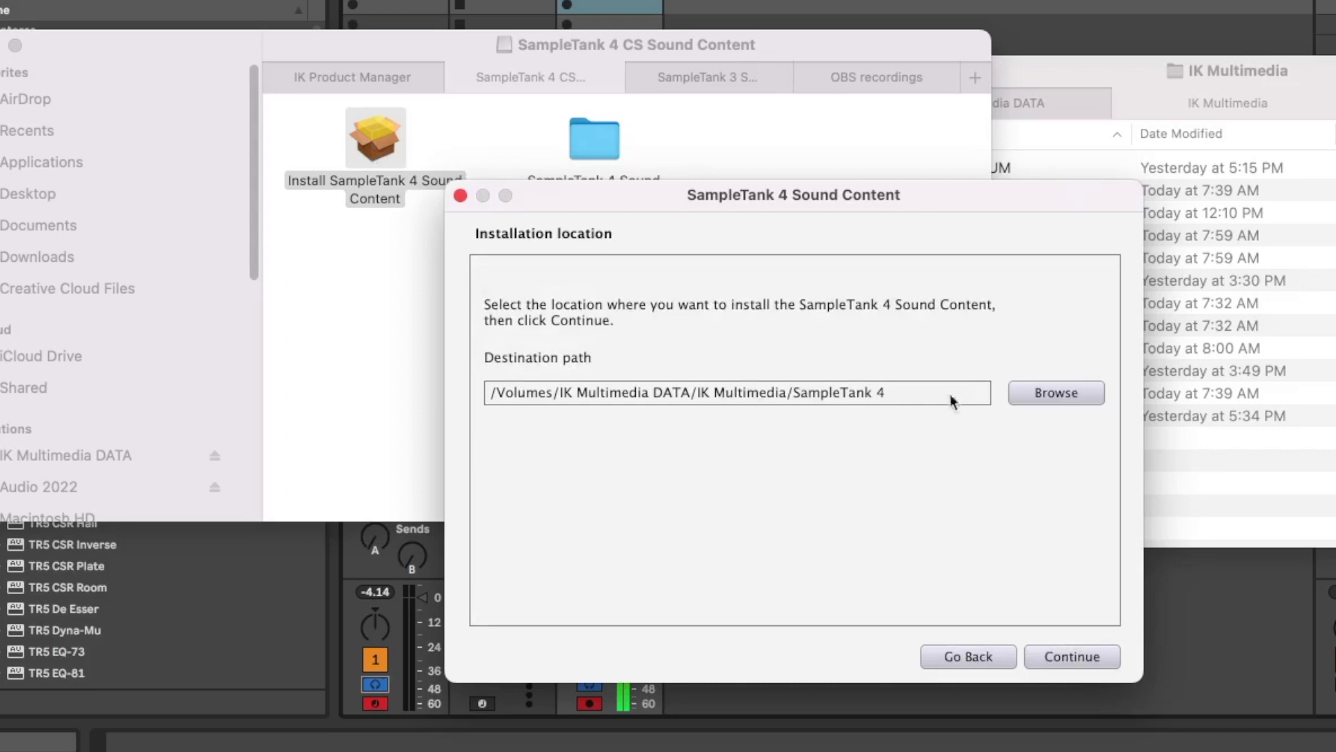
- Set the install destination to IK Multimedia DATA > IK Multimedia > SampleTank 4
{"action": "left_click", "coordinate": [1048, 401]}
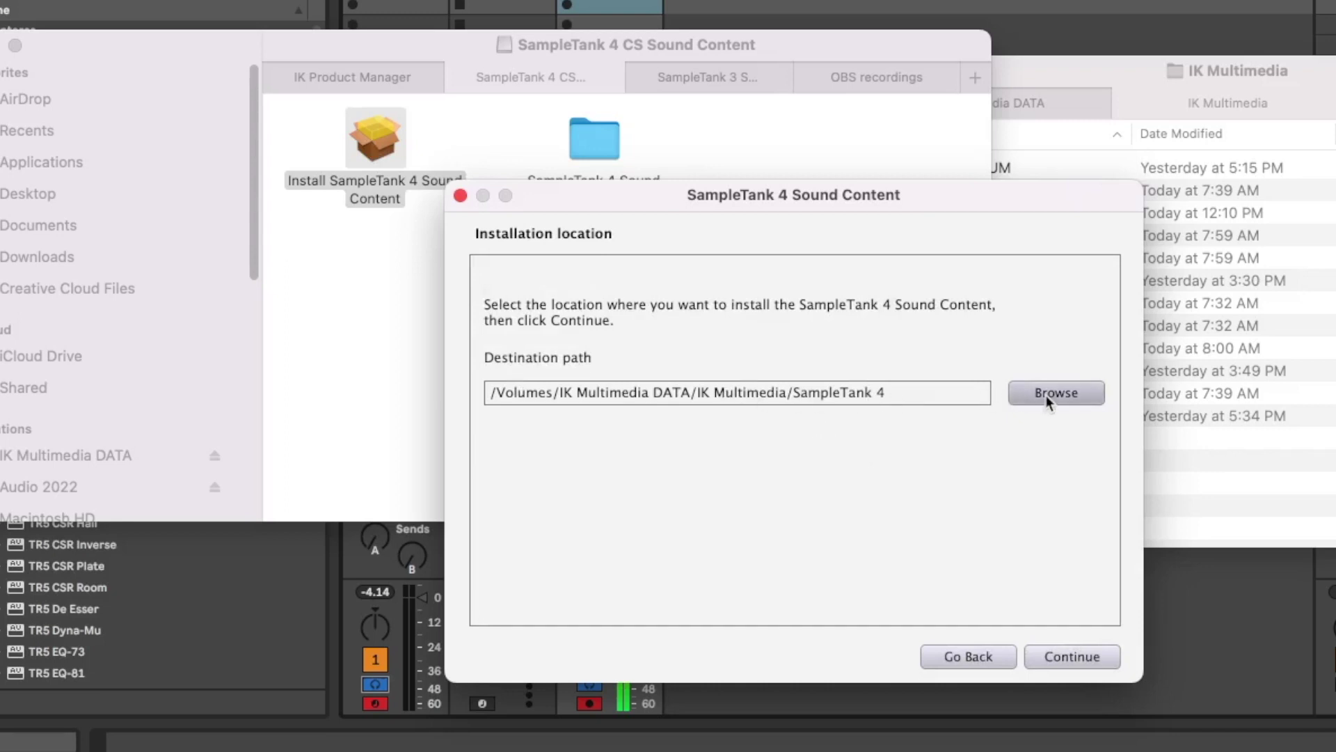
{"action": "left_click", "coordinate": [1057, 394]}
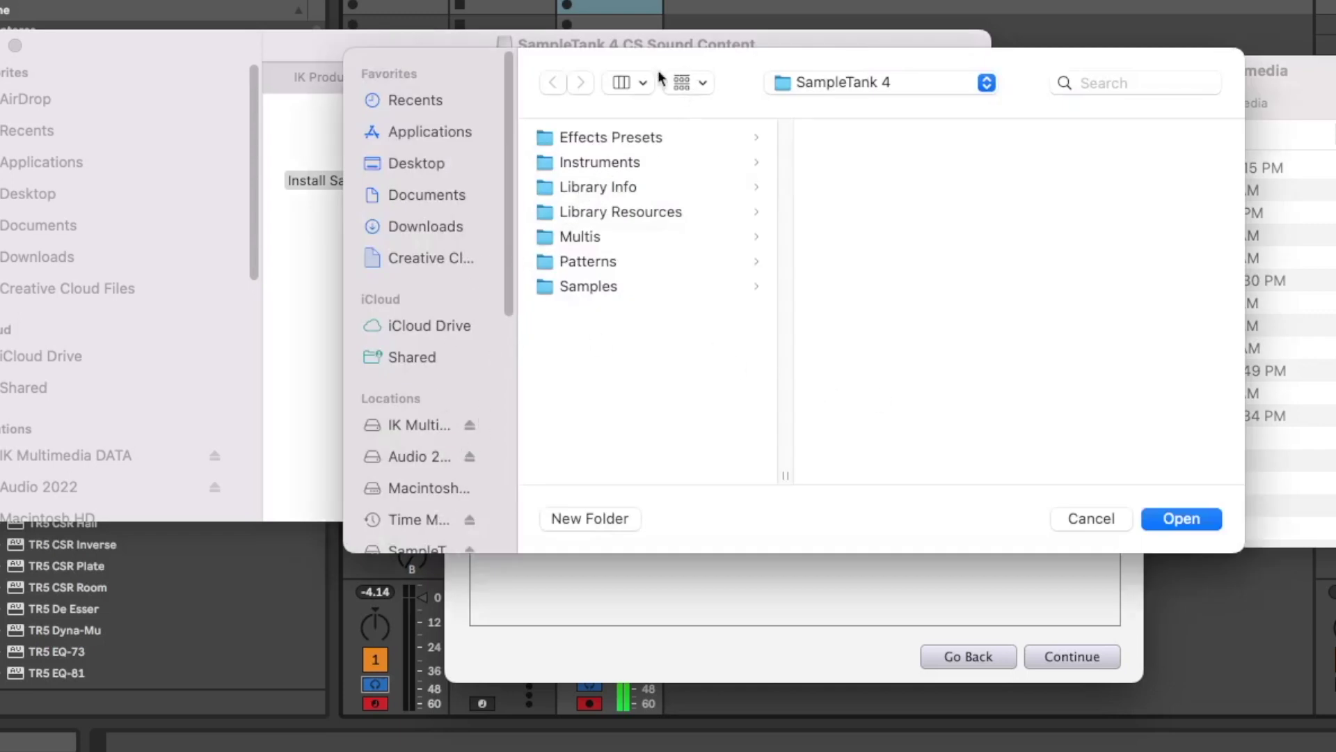
{"action": "left_click", "coordinate": [412, 426]}
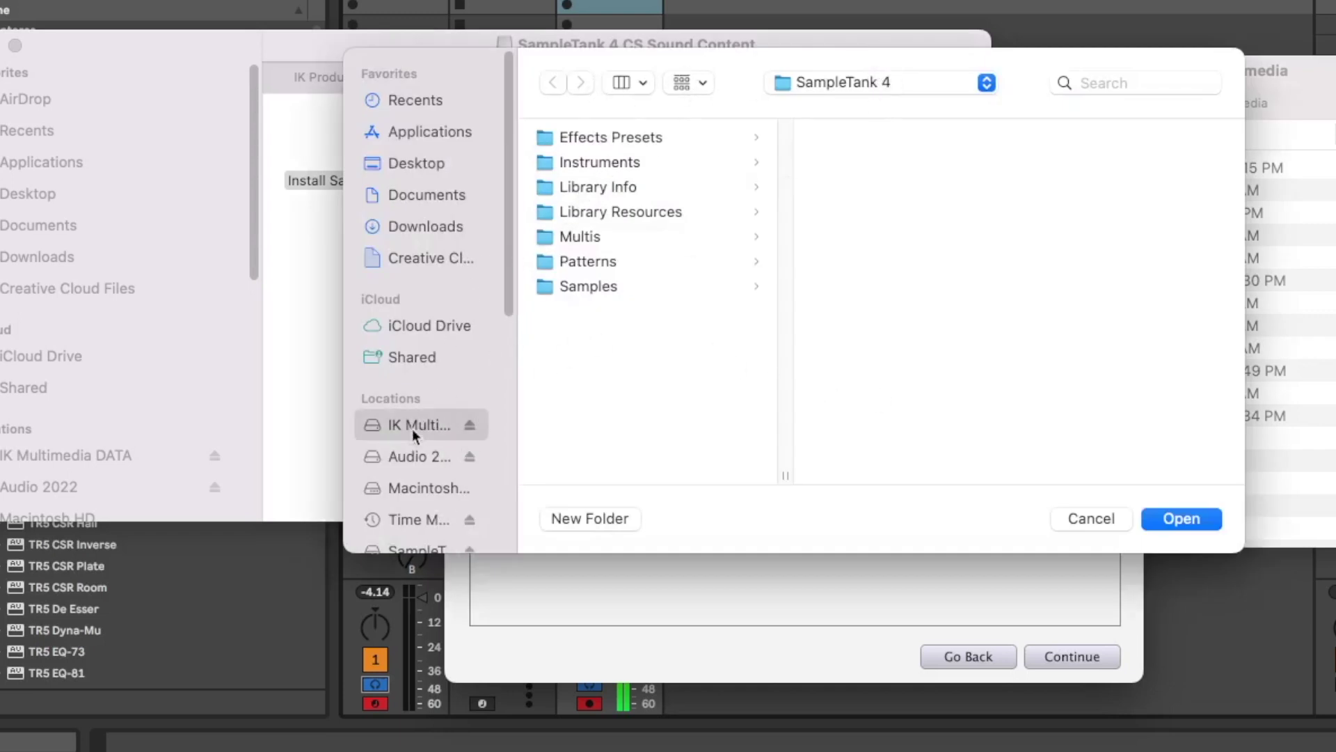
{"action": "left_click", "coordinate": [584, 212]}
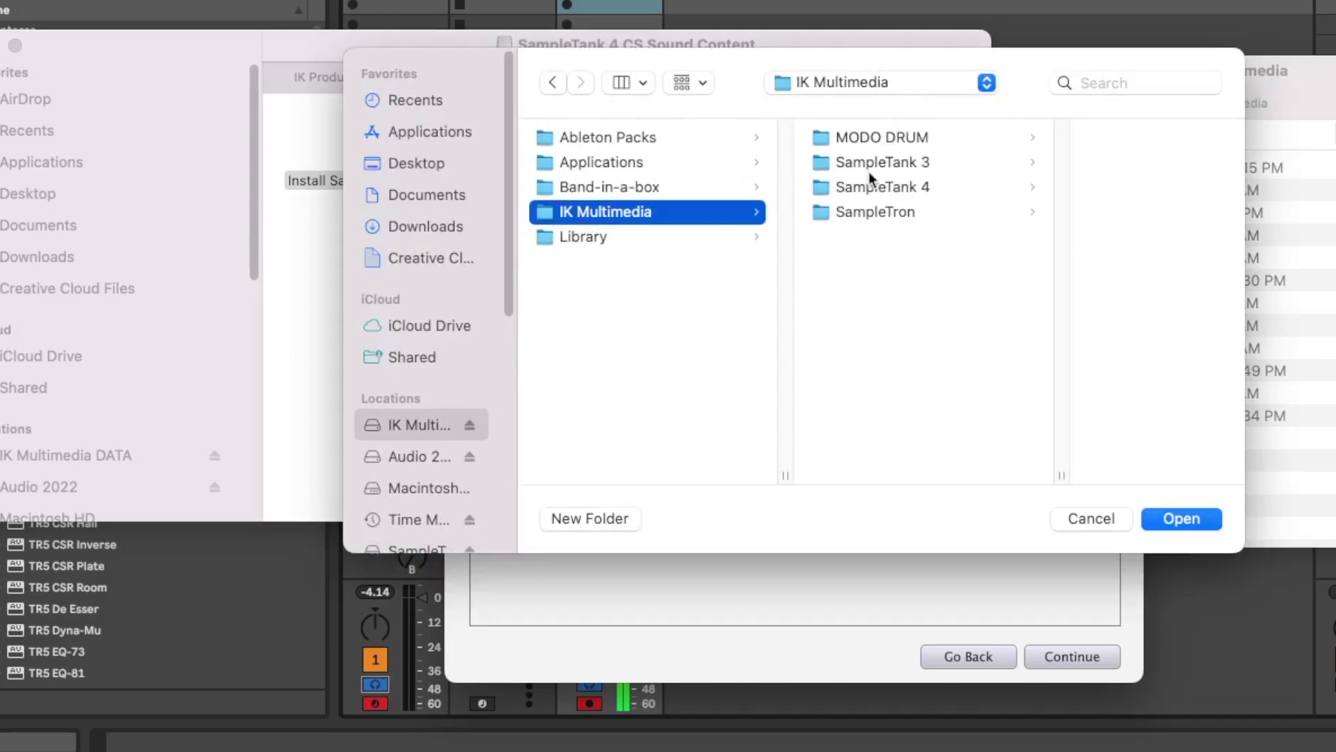
{"action": "left_click", "coordinate": [877, 193]}
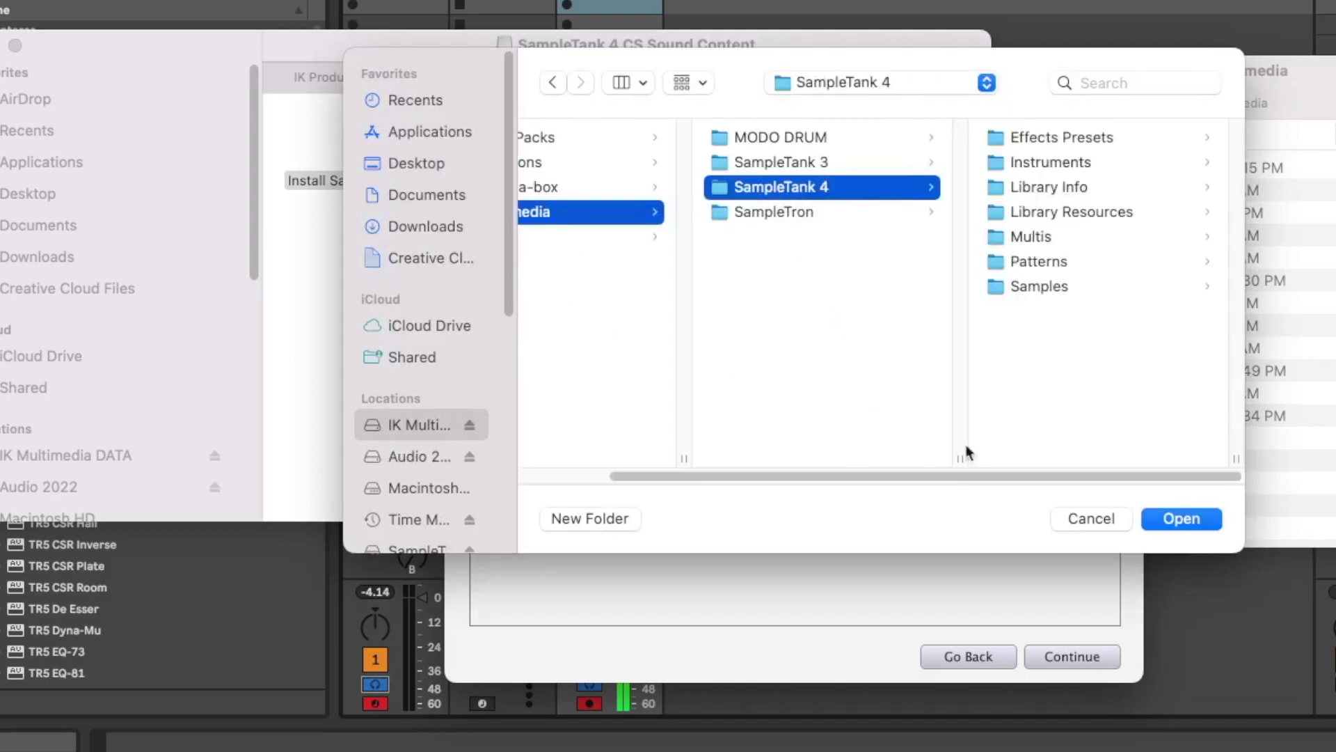
{"action": "left_click", "coordinate": [1165, 522]}
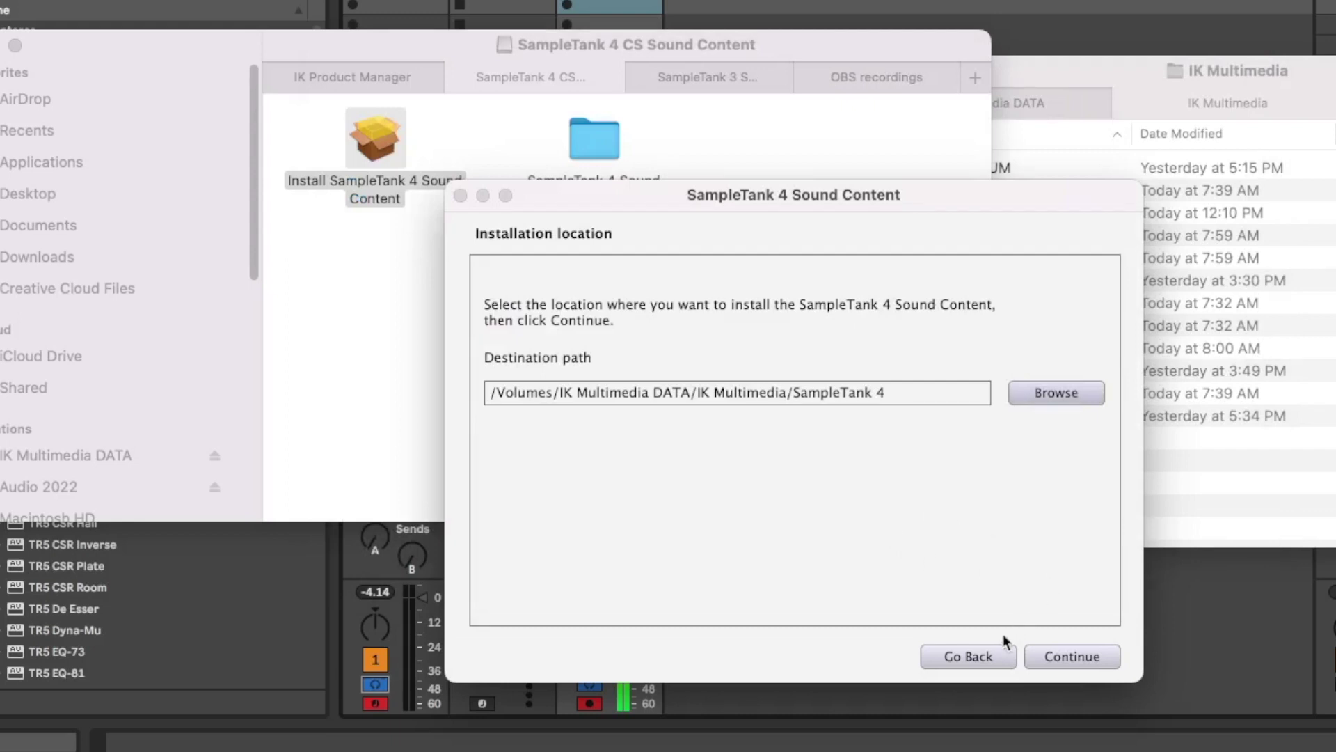
{"action": "left_click", "coordinate": [1006, 654]}
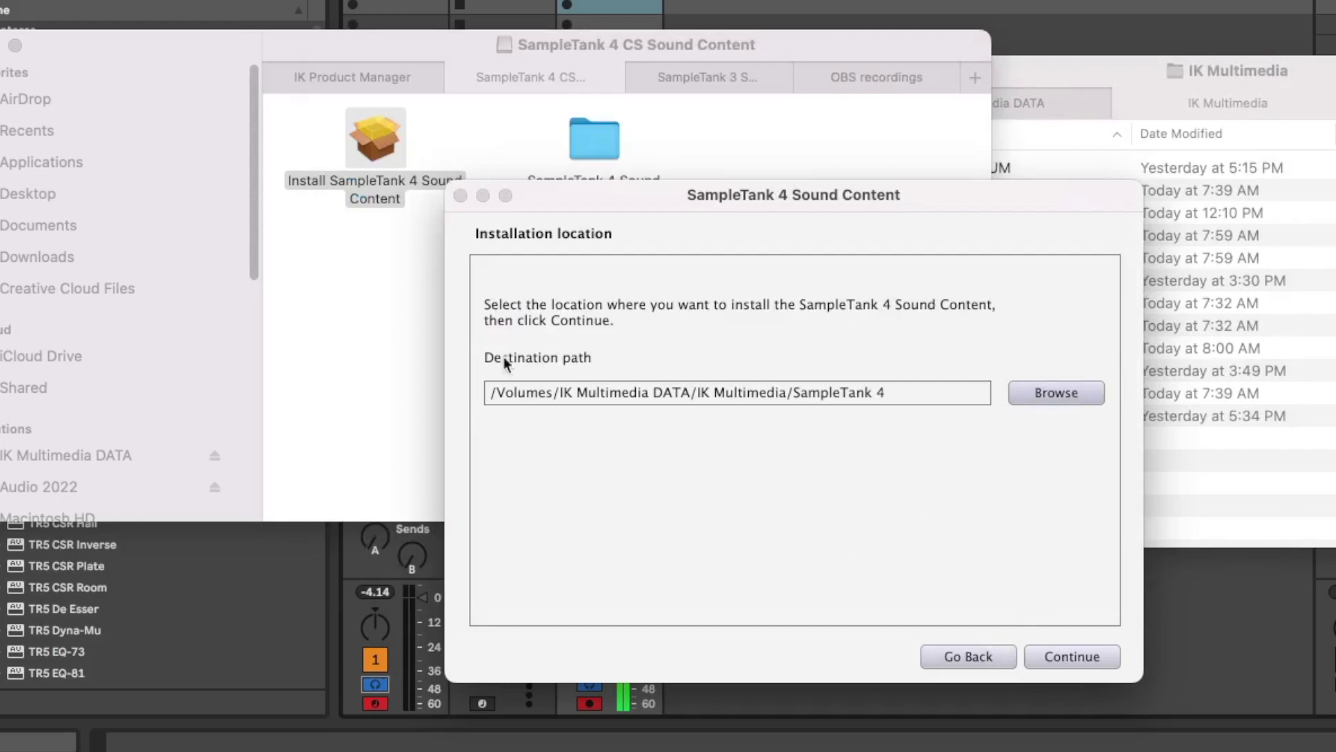
- Quit the installer, then expand the drive's SampleTank 4 folder to view its Library Resources .pak files
{"action": "left_click", "coordinate": [460, 195]}
{"action": "left_click", "coordinate": [844, 328]}
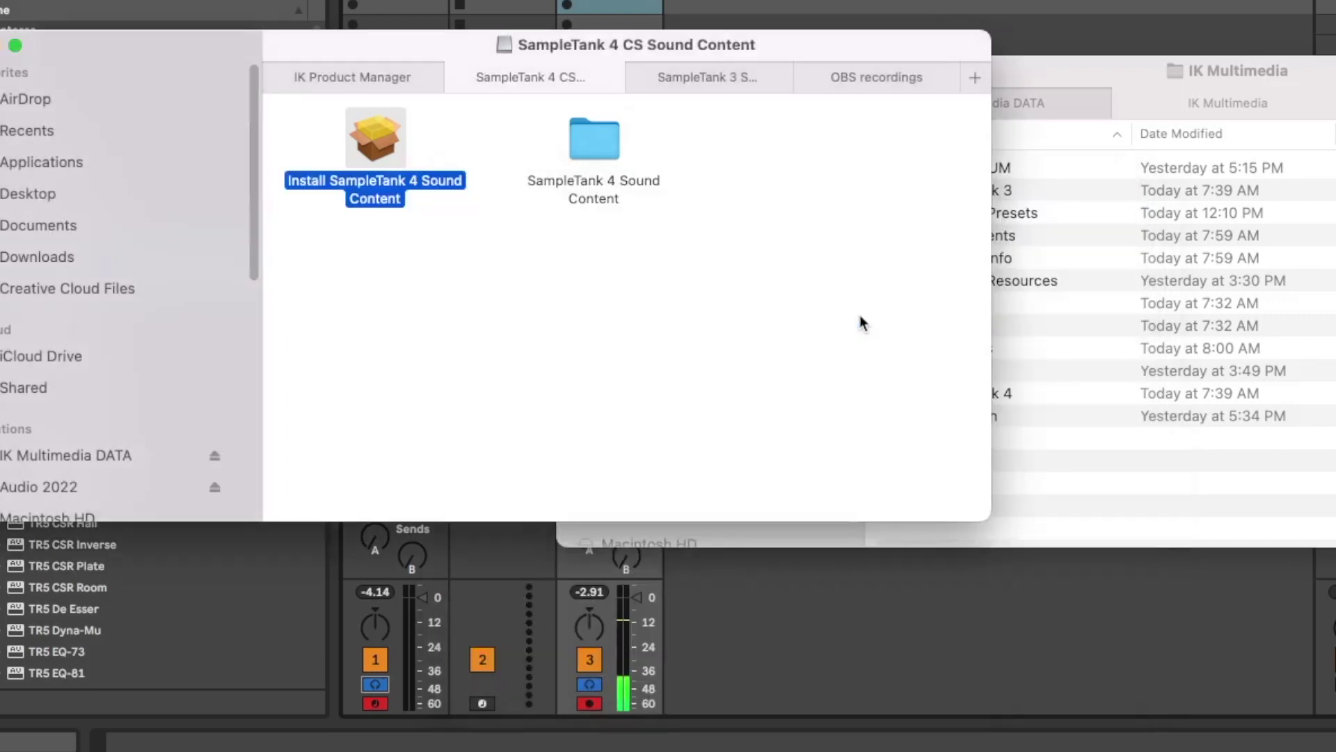
{"action": "left_click", "coordinate": [1051, 374]}
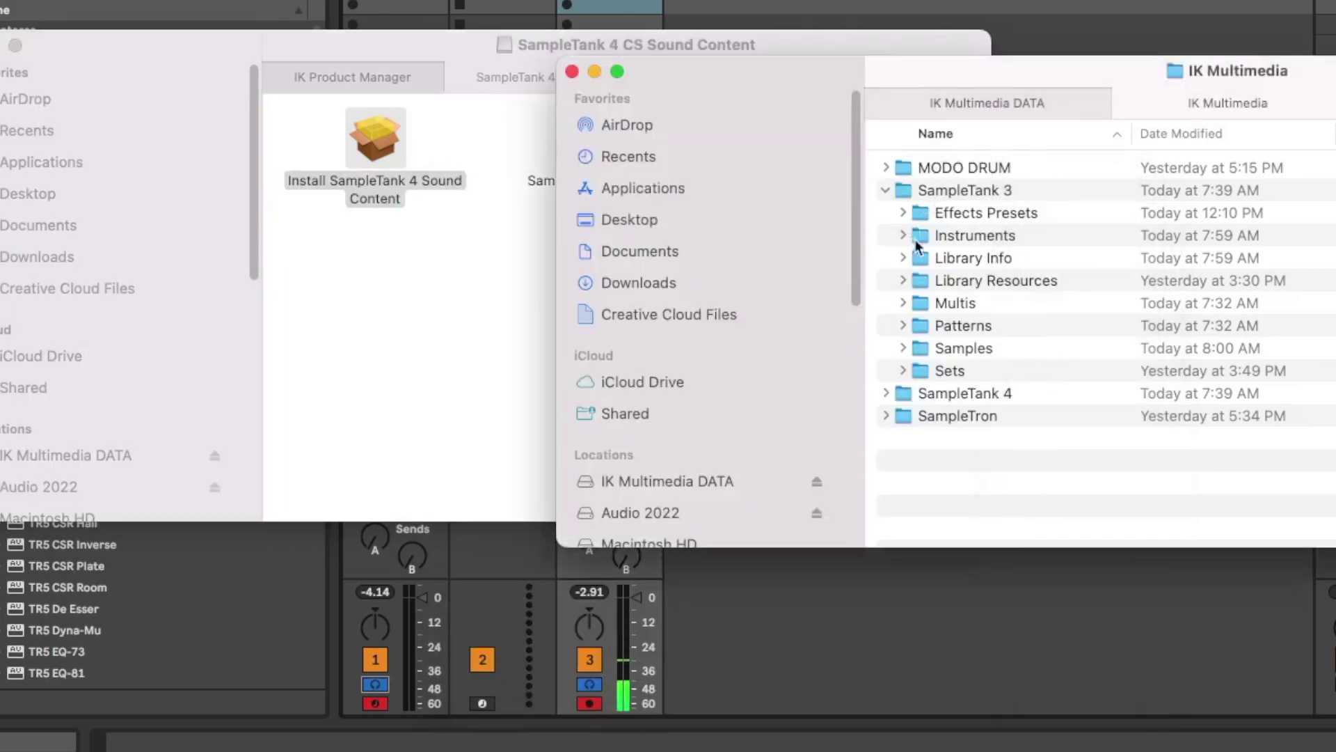
{"action": "left_click", "coordinate": [885, 394]}
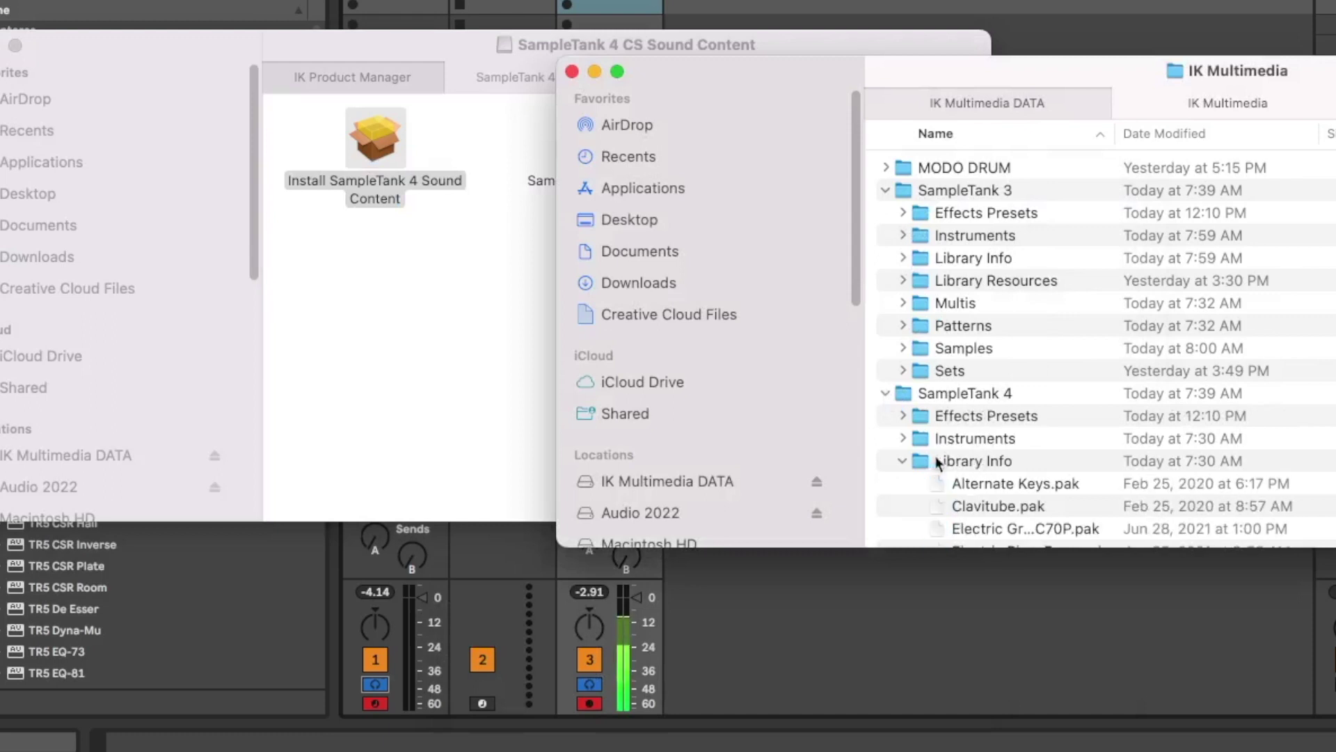
{"action": "left_click", "coordinate": [906, 461]}
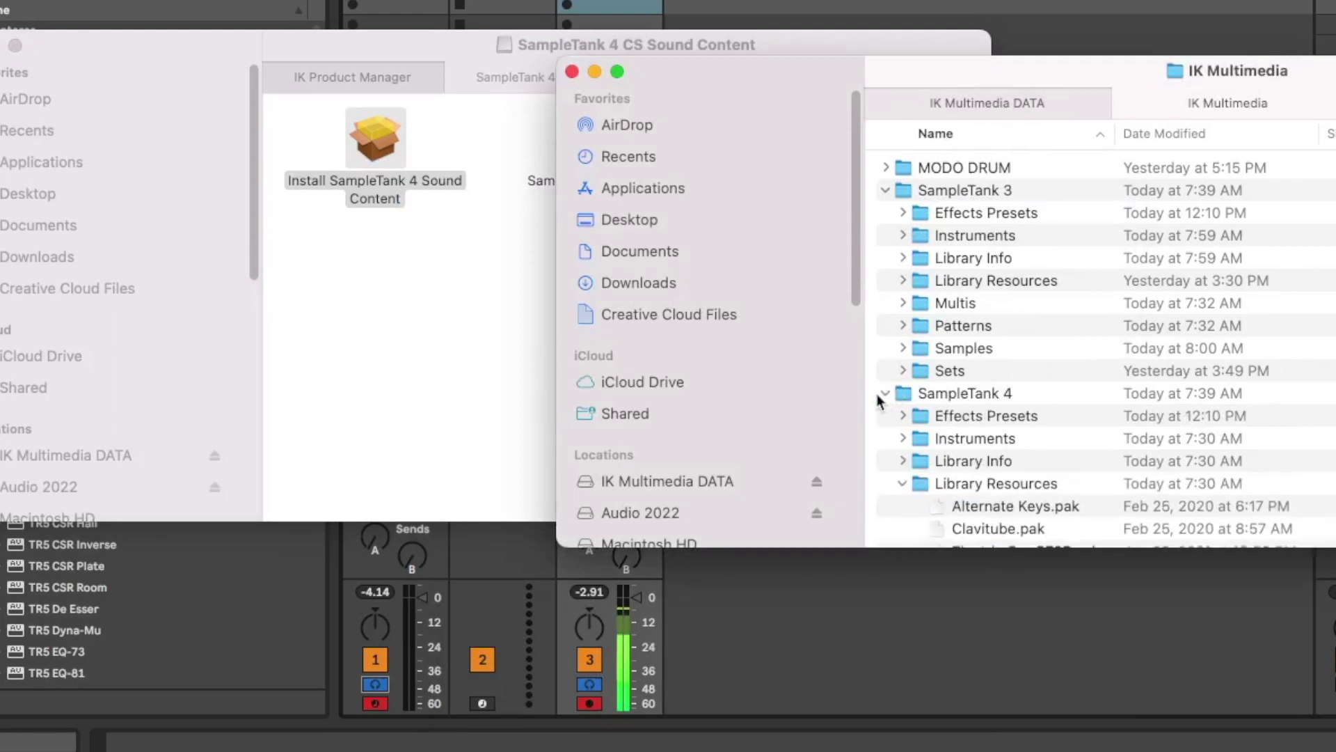
{"action": "left_click", "coordinate": [885, 394]}
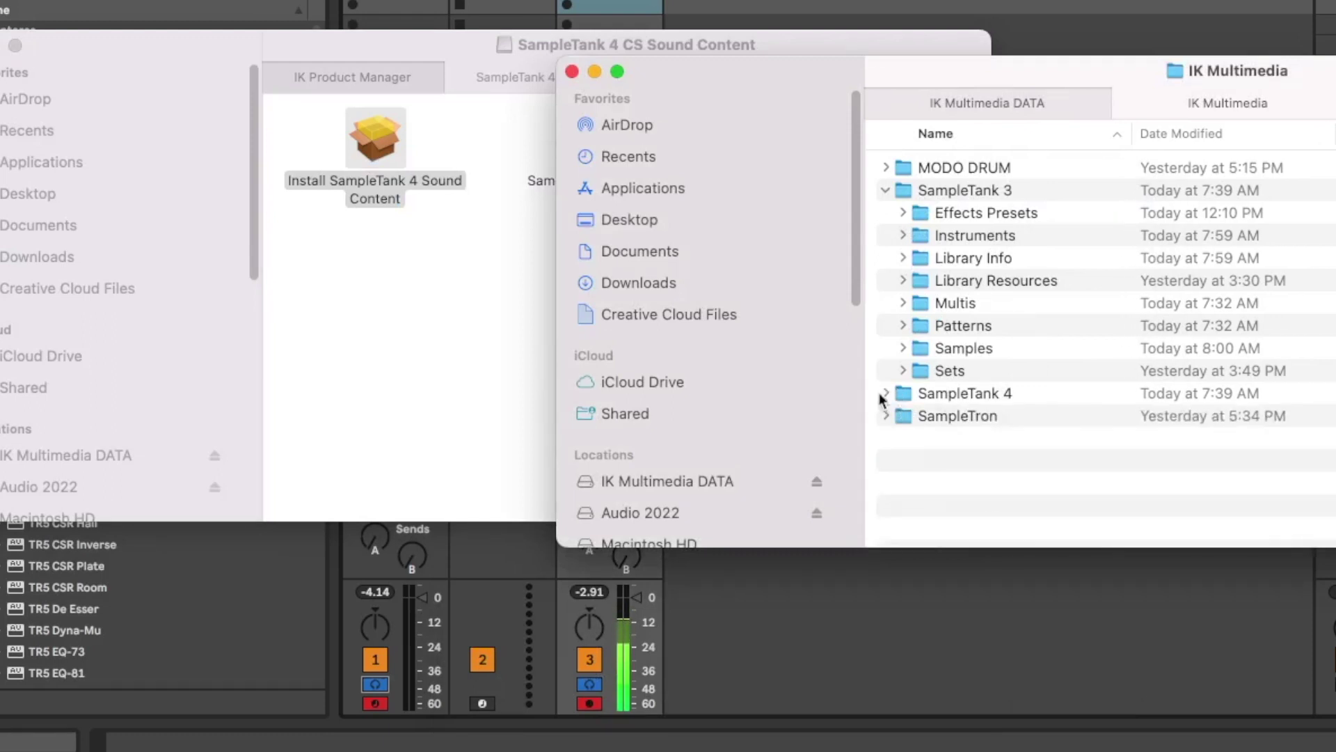
{"action": "left_click", "coordinate": [885, 394]}
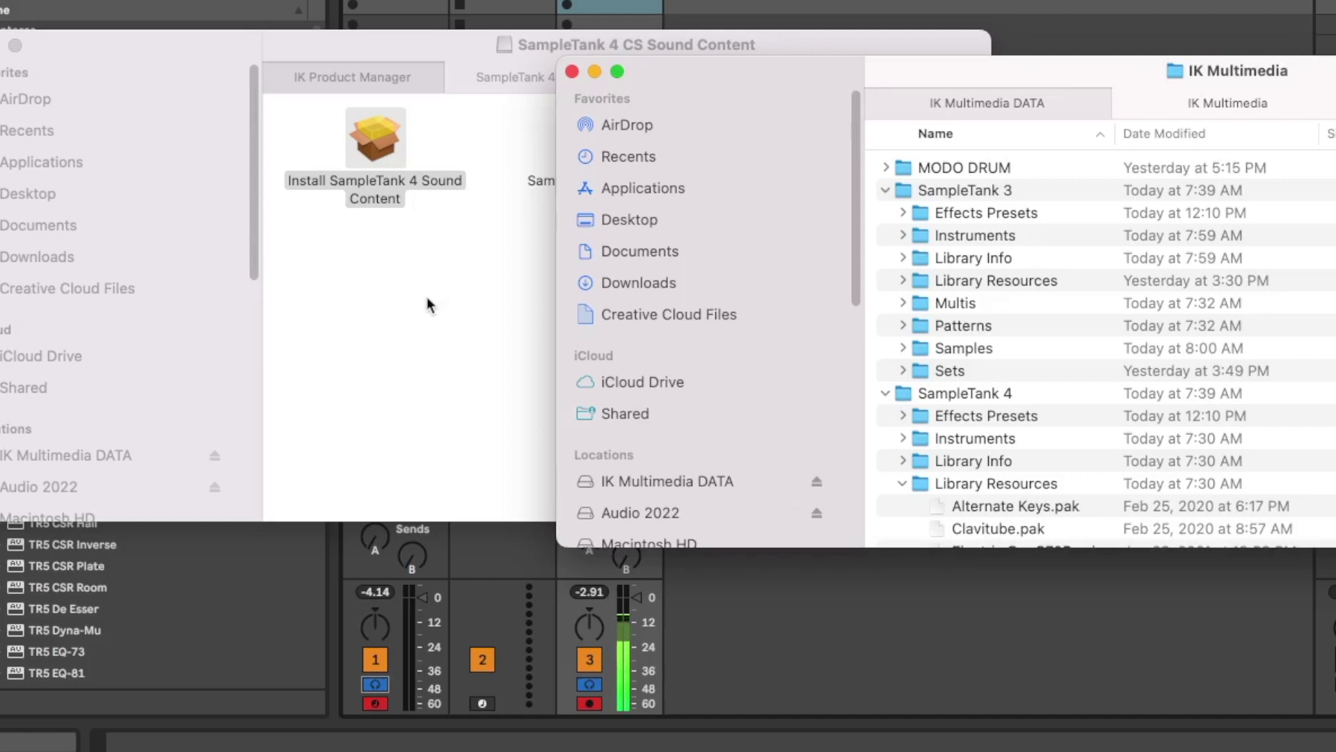
{"action": "left_click", "coordinate": [427, 307]}
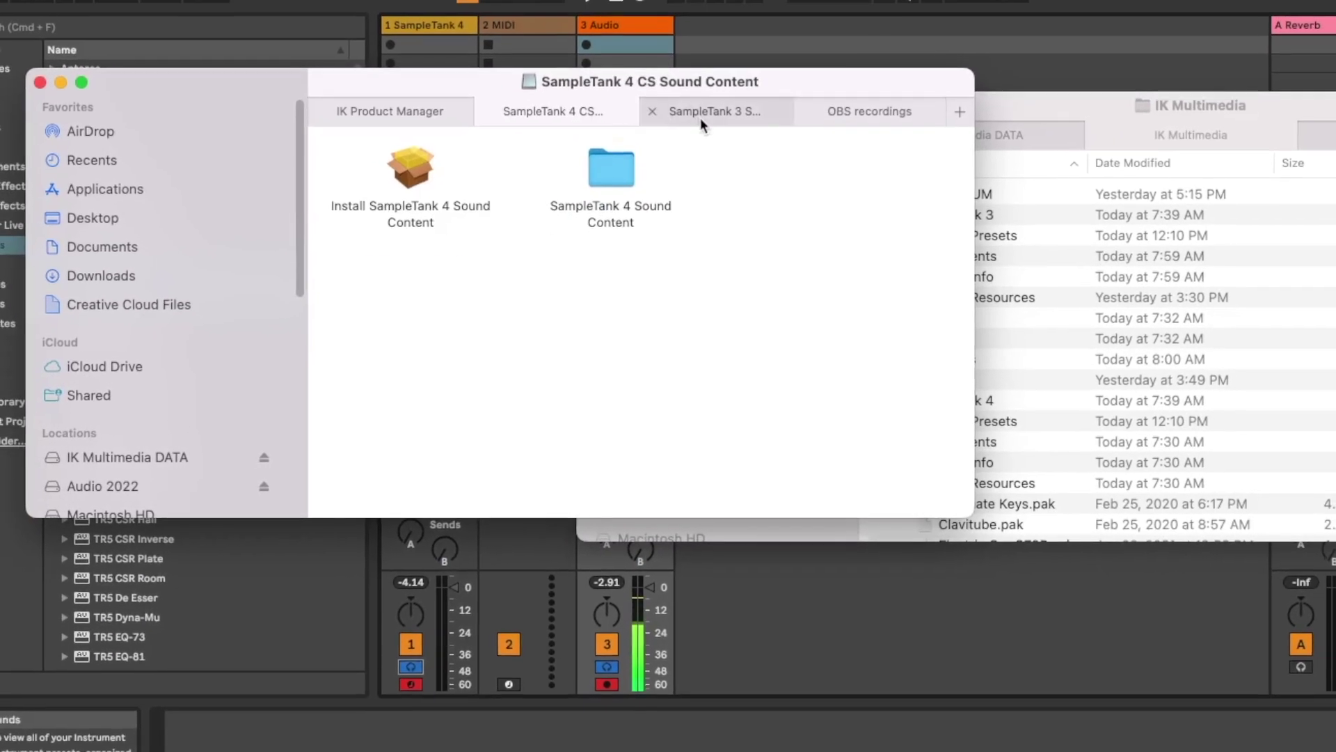
- Run the SampleTank 3 SE Part 1 sound content installer and dismiss its crash Problem Report
{"action": "left_click", "coordinate": [706, 101]}
{"action": "double_click", "coordinate": [424, 209]}
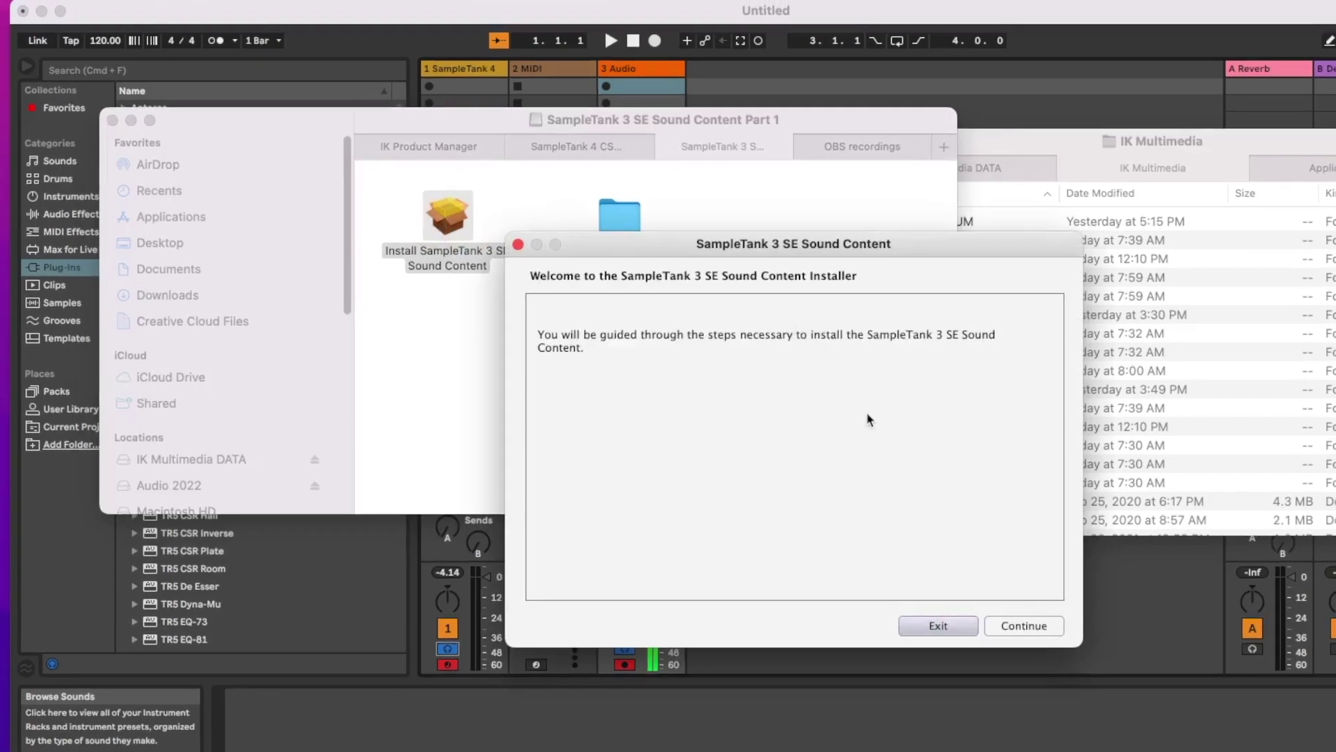
{"action": "left_click", "coordinate": [1029, 632]}
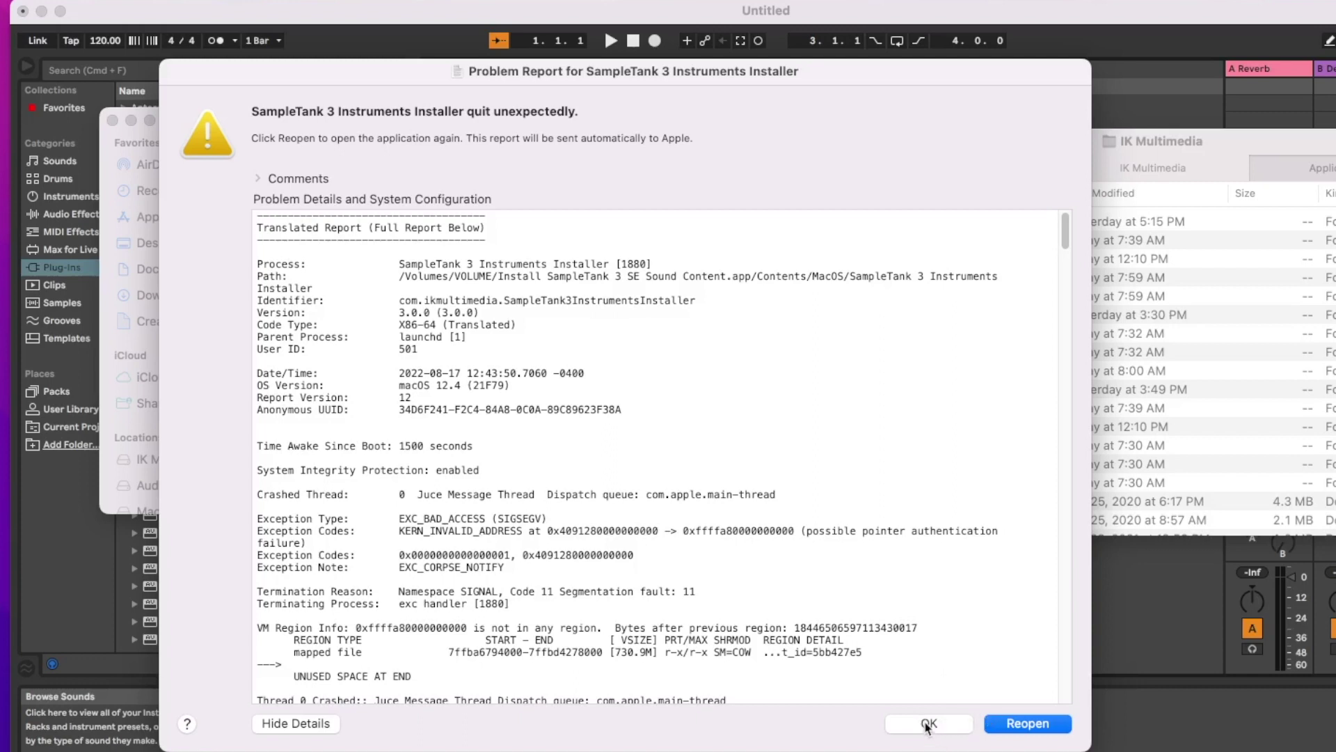
{"action": "left_click", "coordinate": [930, 724]}
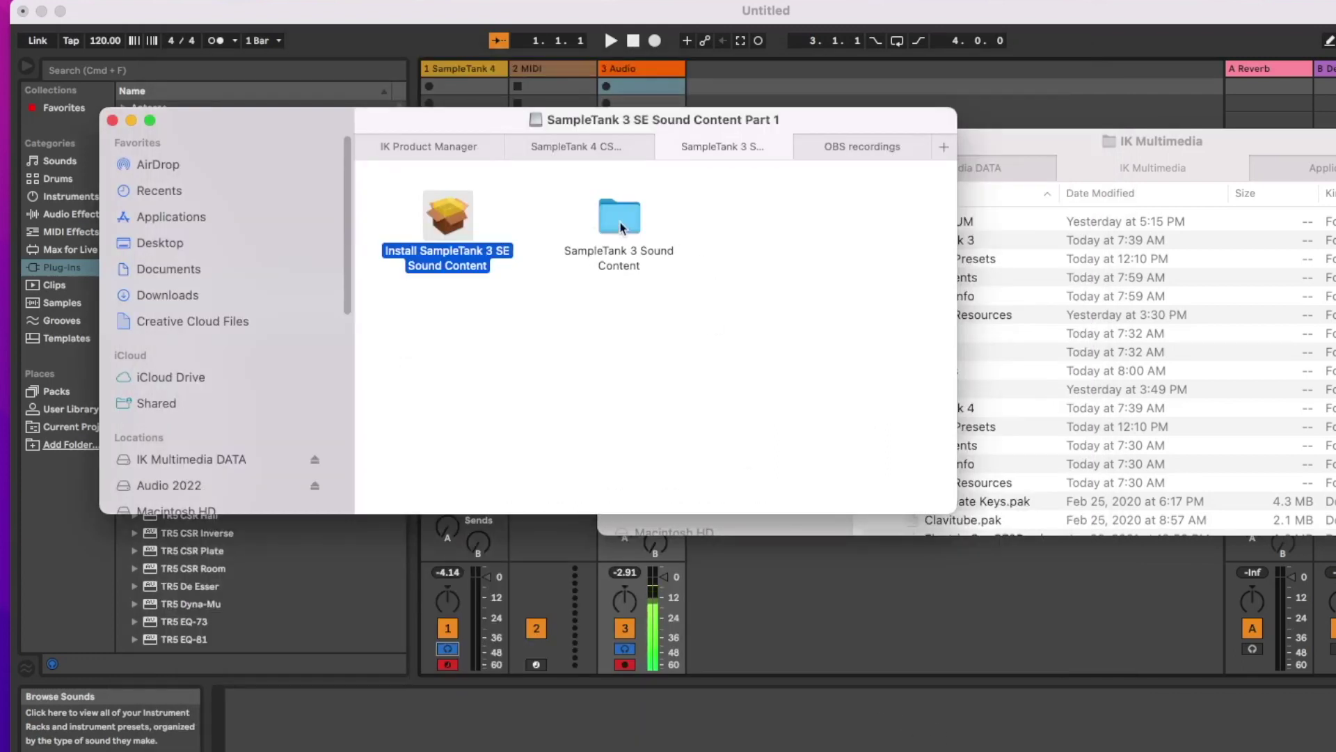
- Reposition the IK Multimedia window and open the Part 1 volume's SampleTank 3 Sound Content folder
{"action": "left_click", "coordinate": [1043, 142]}
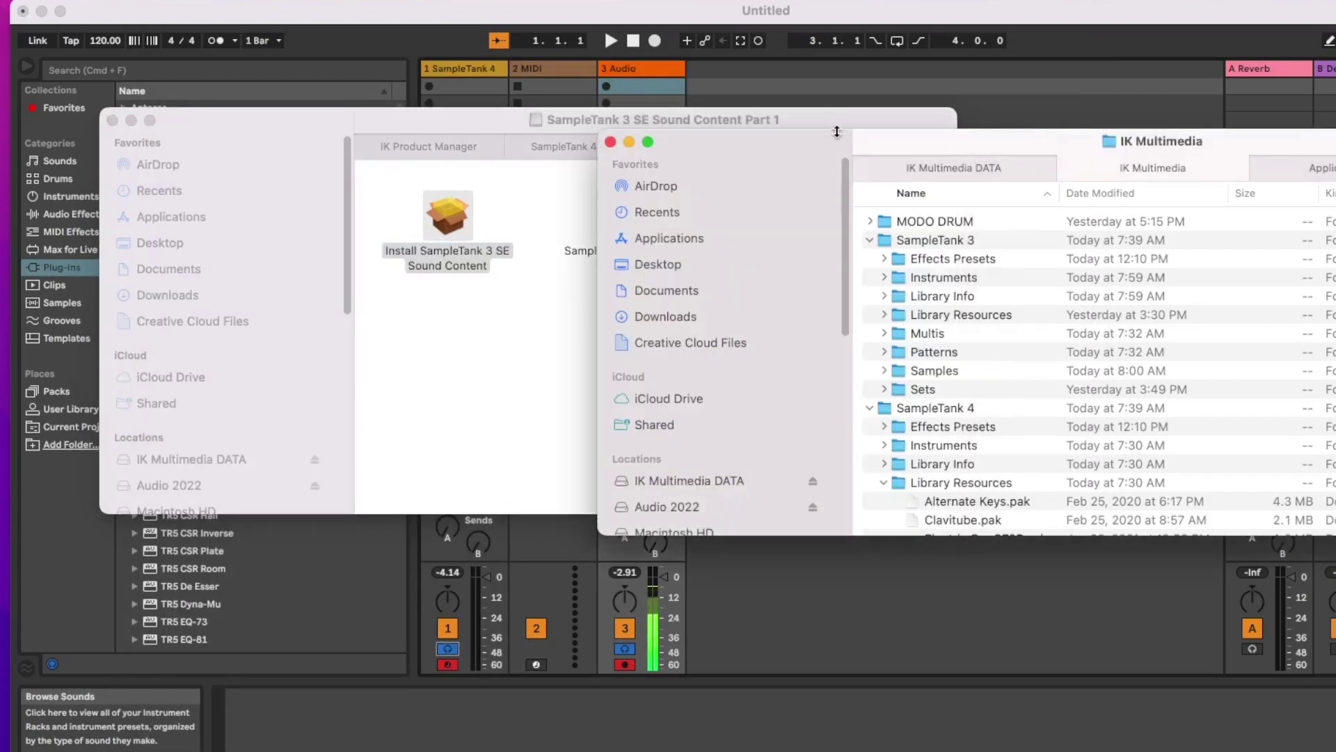
{"action": "left_click_drag", "start_coordinate": [837, 132], "coordinate": [1099, 233]}
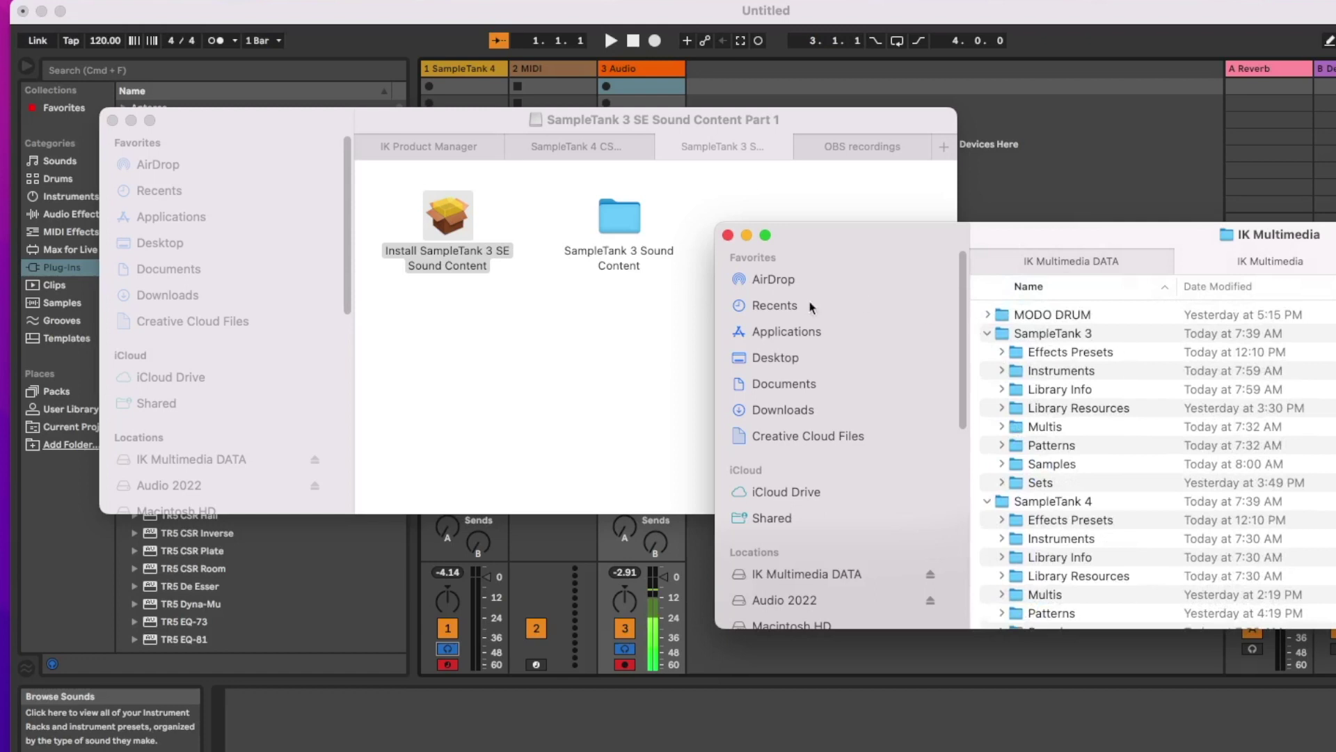
{"action": "double_click", "coordinate": [621, 222], "text": "super"}
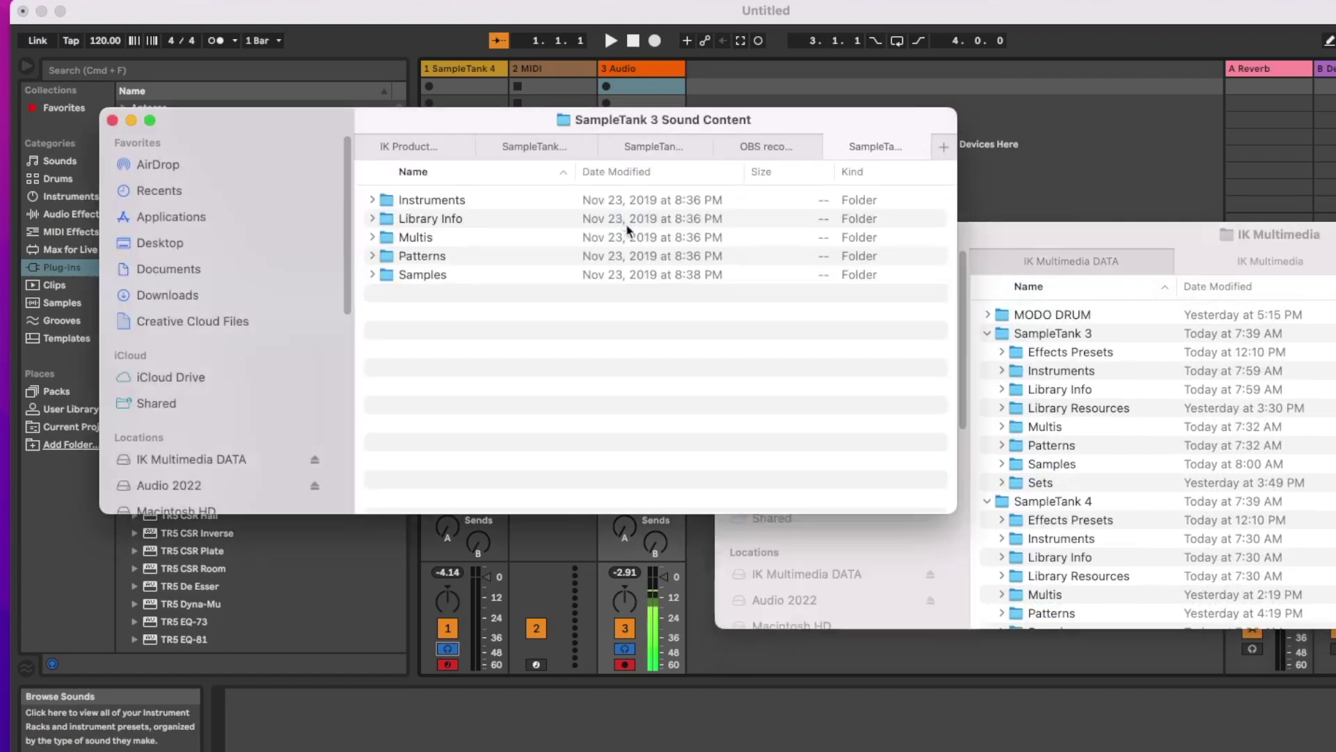
{"action": "left_click_drag", "start_coordinate": [474, 150], "coordinate": [317, 169]}
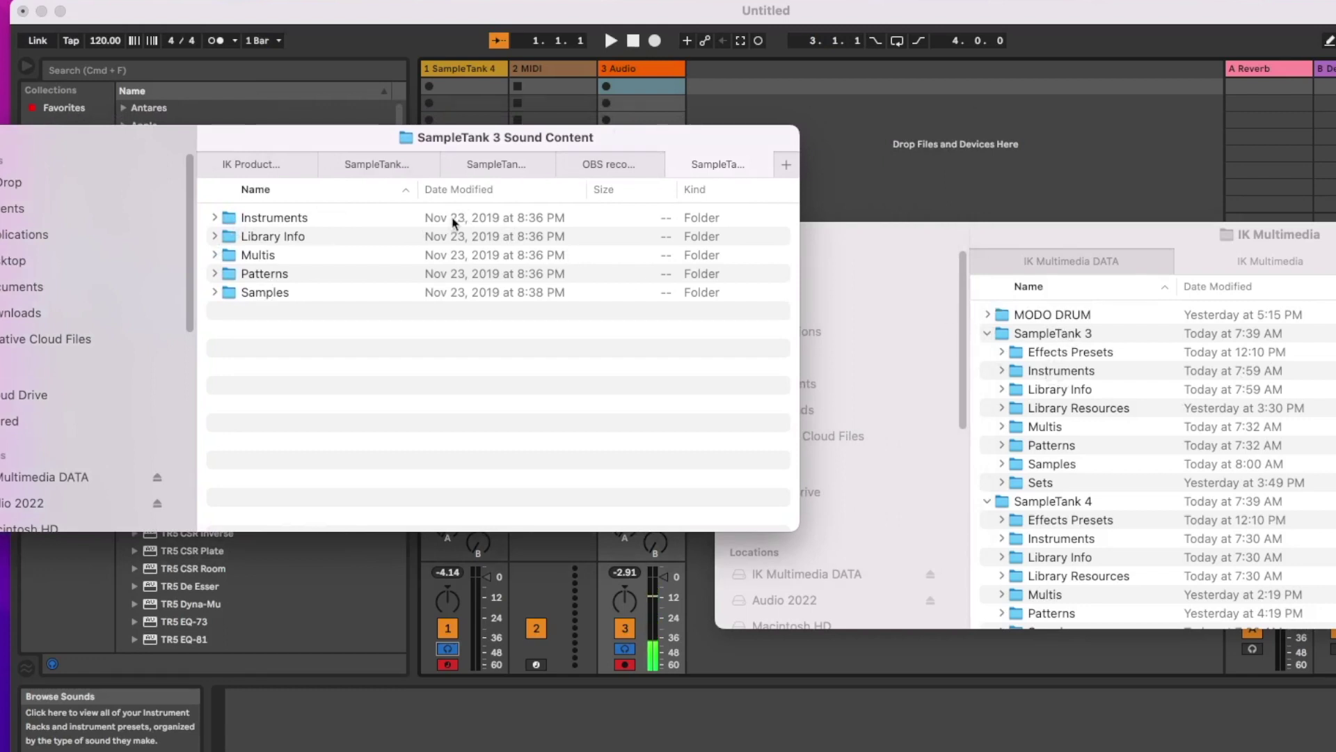
- Open the SampleTank 3 SE Part 2 disk image's Sound Content folder and expand Samples
{"action": "left_click", "coordinate": [676, 164]}
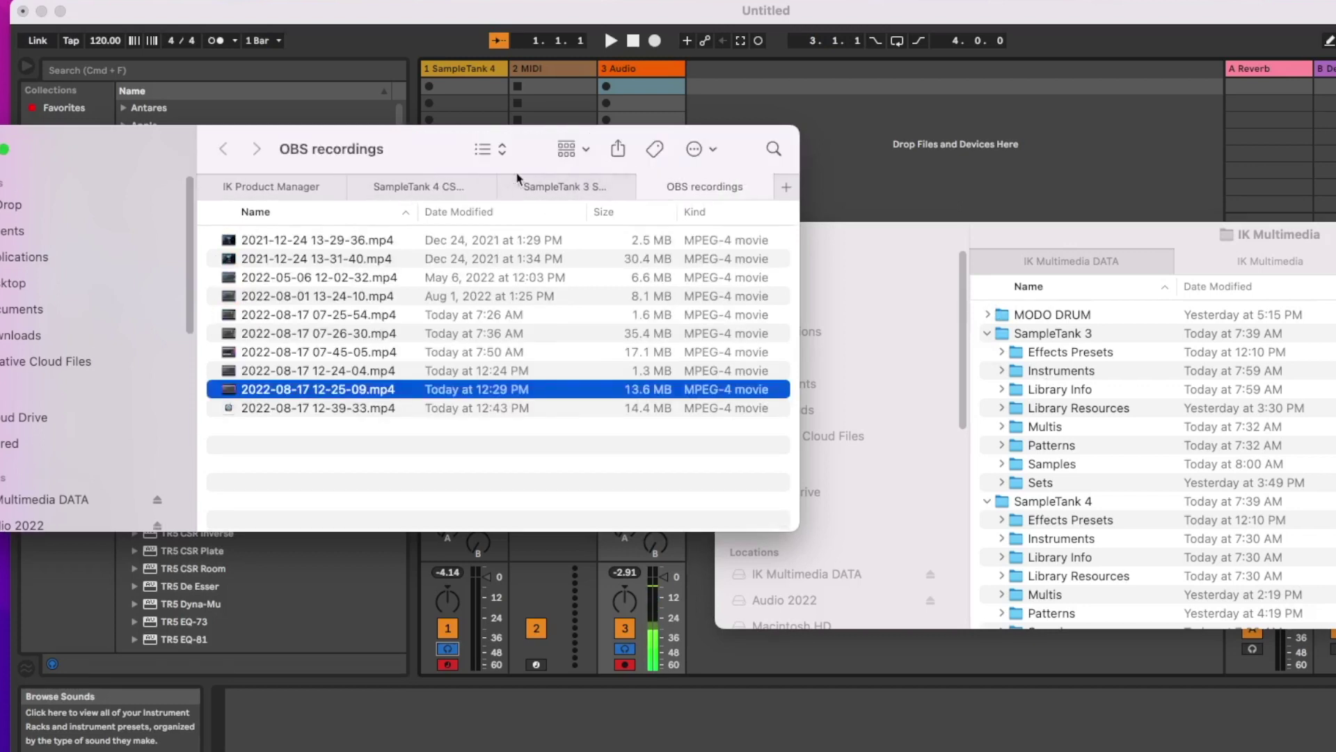
{"action": "left_click", "coordinate": [249, 189]}
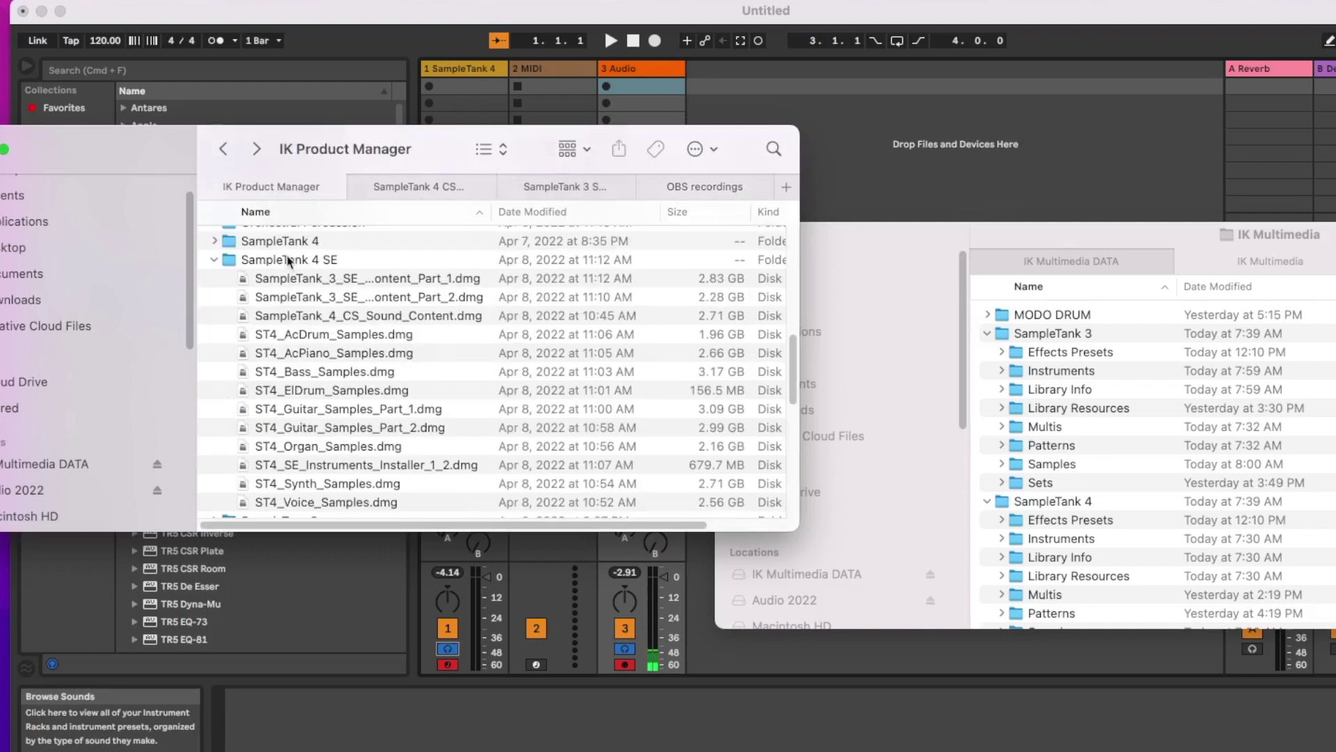
{"action": "left_click", "coordinate": [379, 298]}
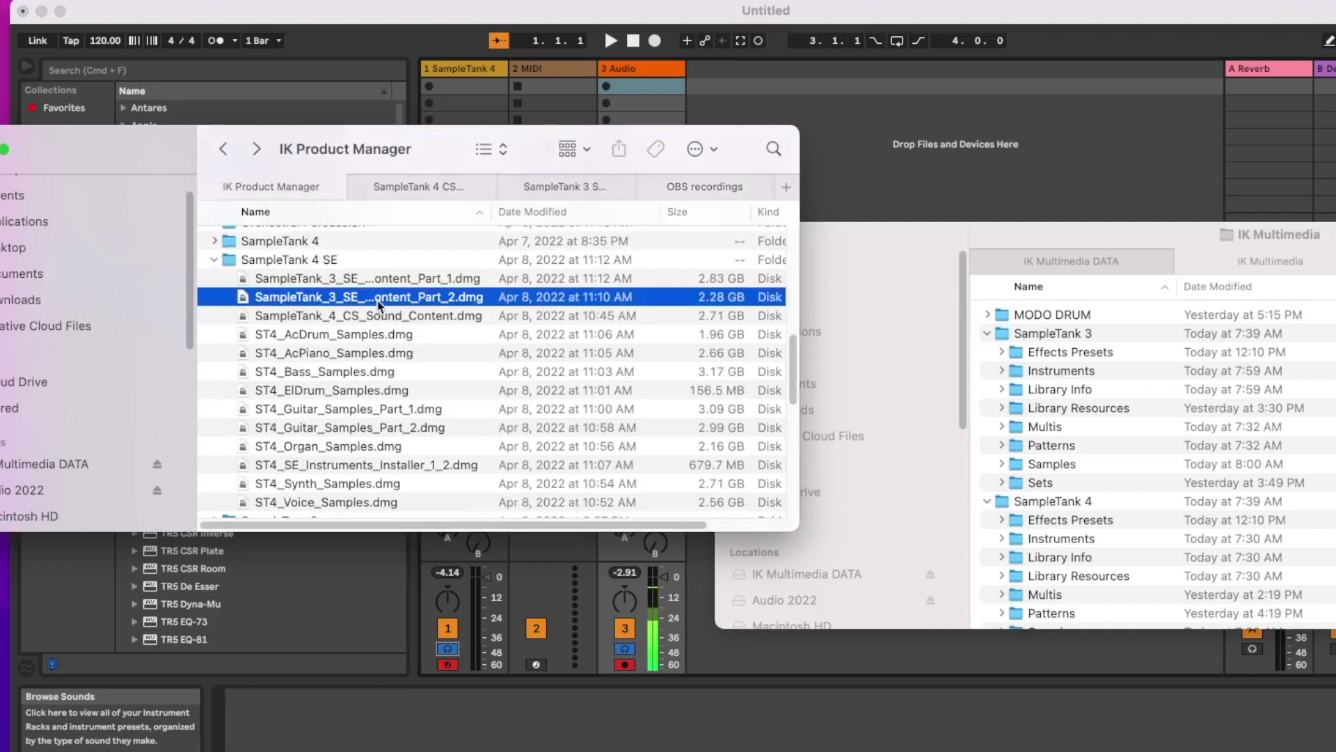
{"action": "double_click", "coordinate": [379, 304]}
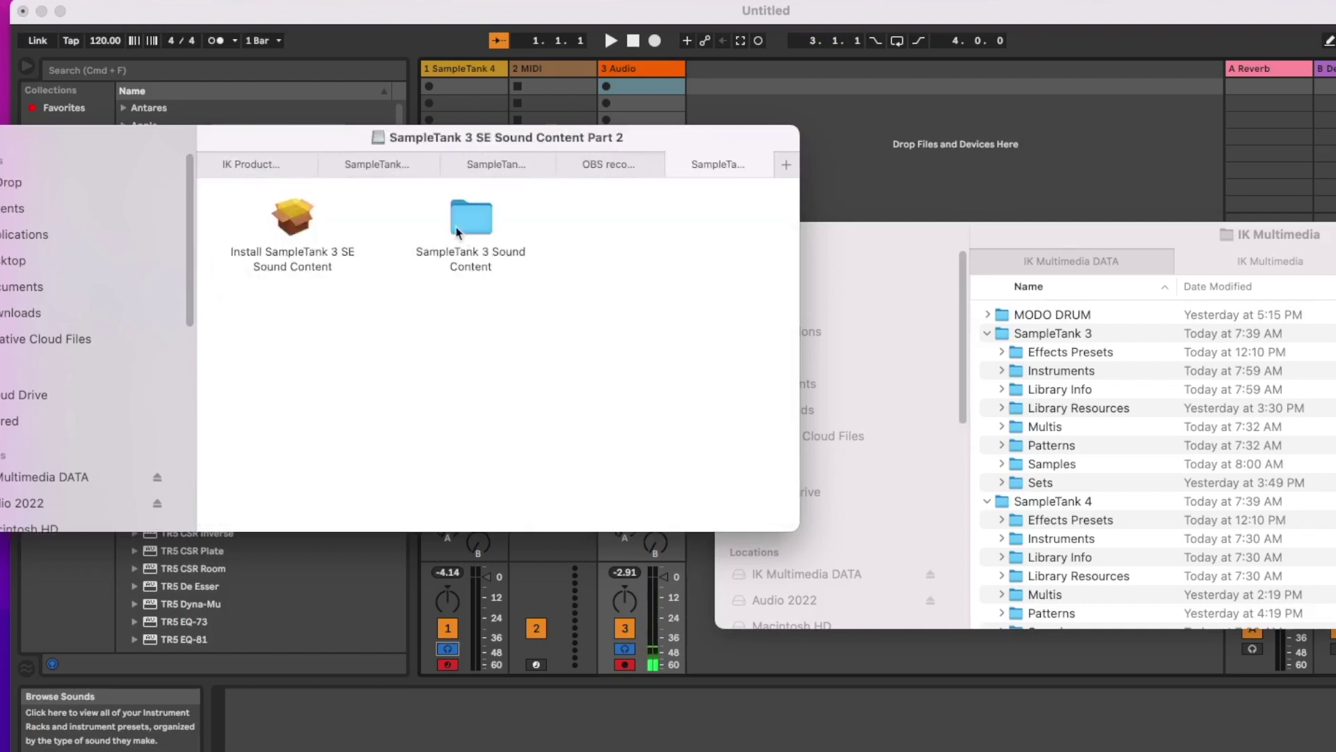
{"action": "left_click", "coordinate": [481, 222]}
{"action": "double_click", "coordinate": [485, 230]}
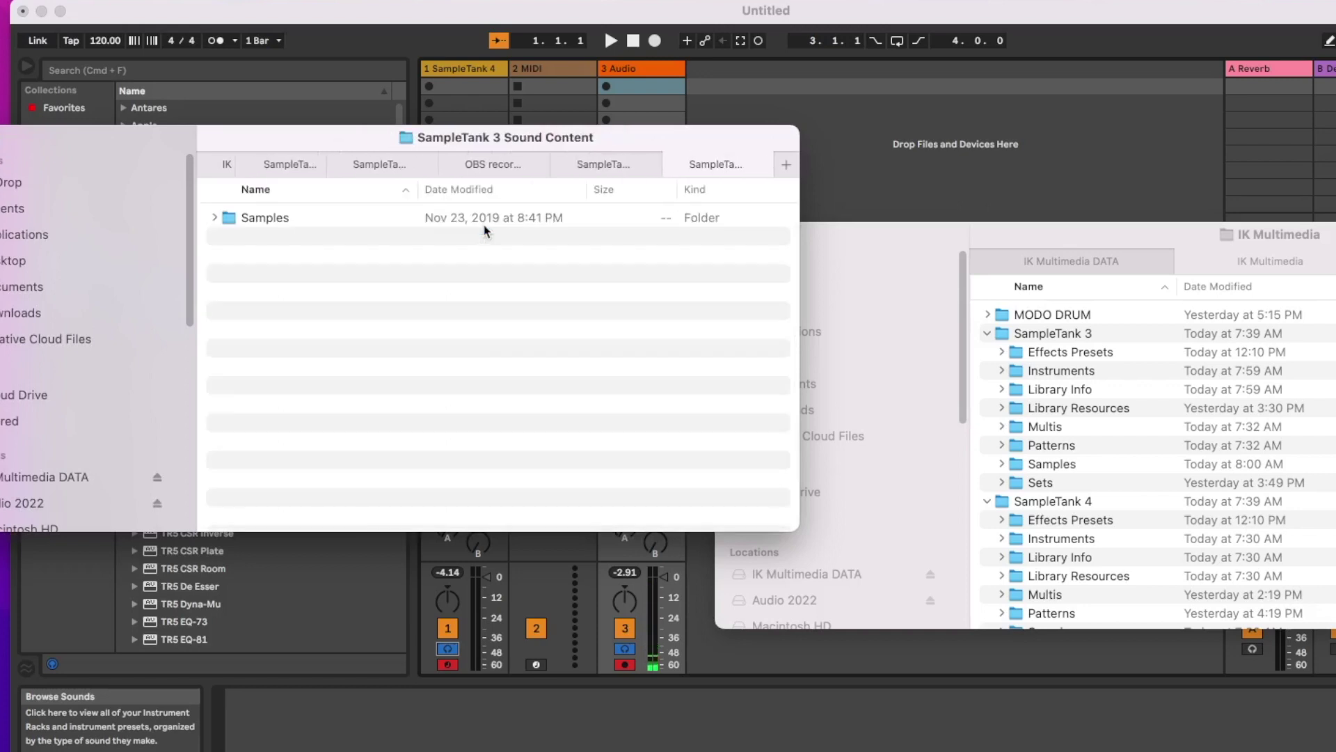
{"action": "left_click", "coordinate": [220, 217]}
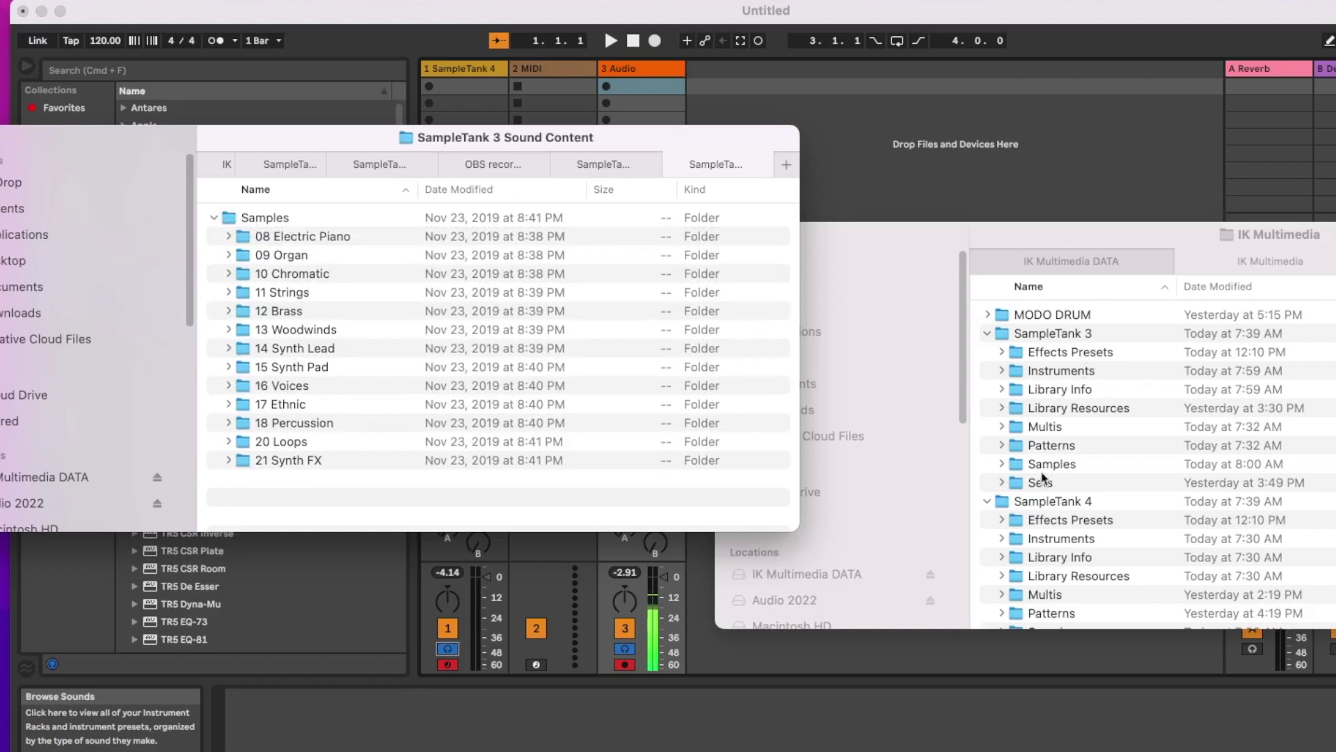
- Expand the drive's Samples folder and select the 08 Electric Piano through 21 Synth FX folders
{"action": "left_click", "coordinate": [1003, 466]}
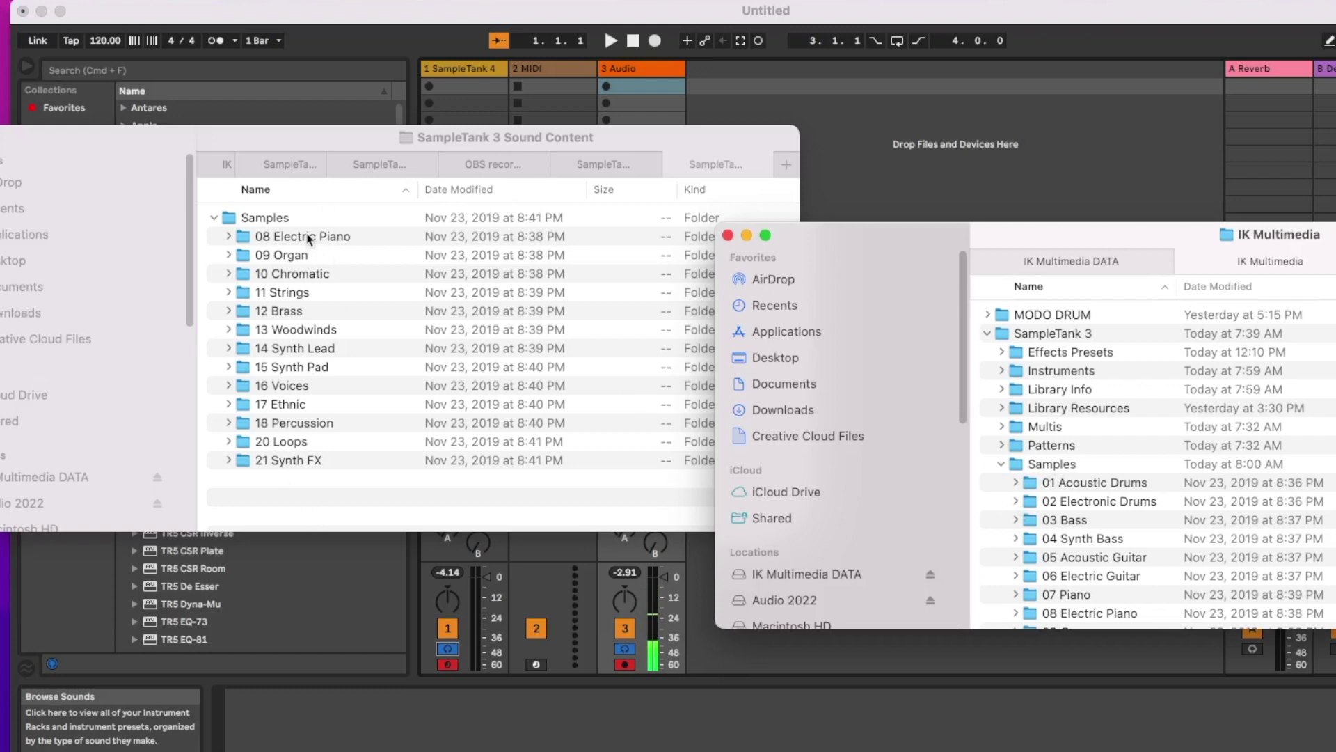
{"action": "left_click", "coordinate": [309, 239]}
{"action": "left_click", "coordinate": [319, 237]}
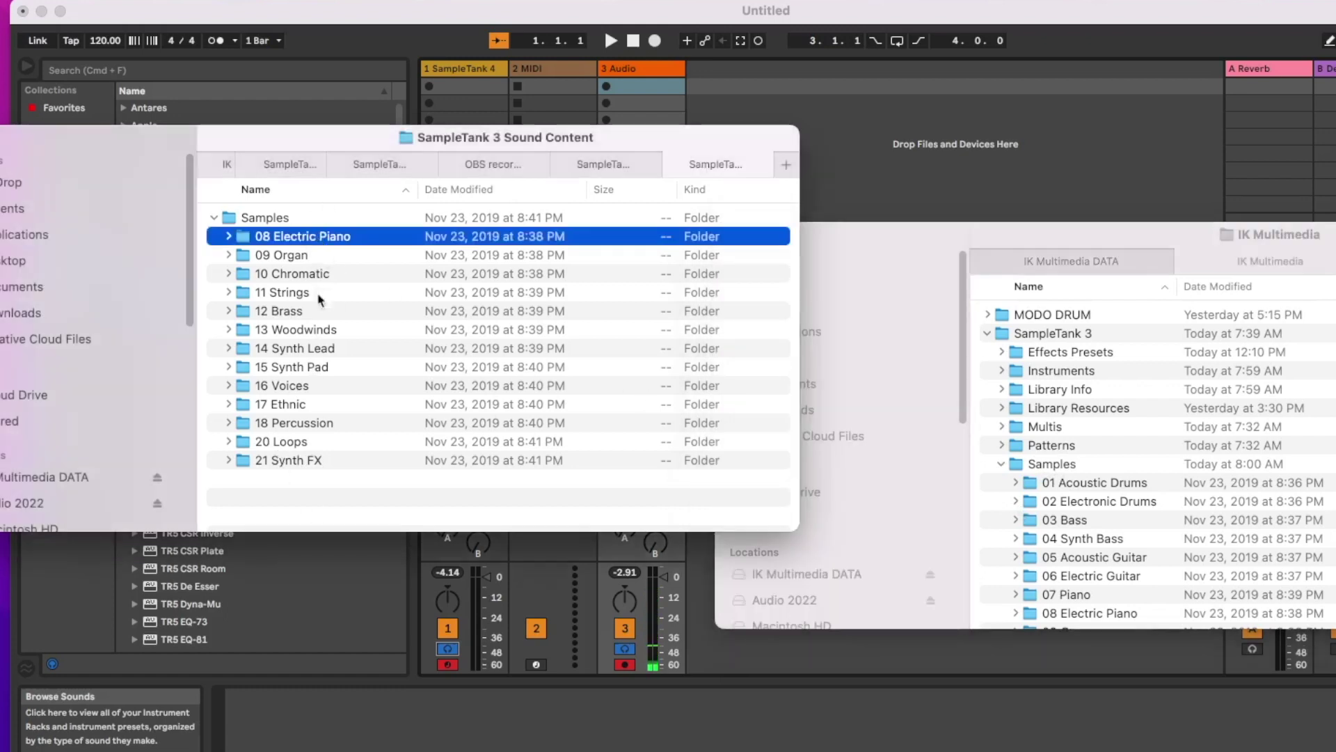
{"action": "left_click", "coordinate": [314, 462], "text": "shift"}
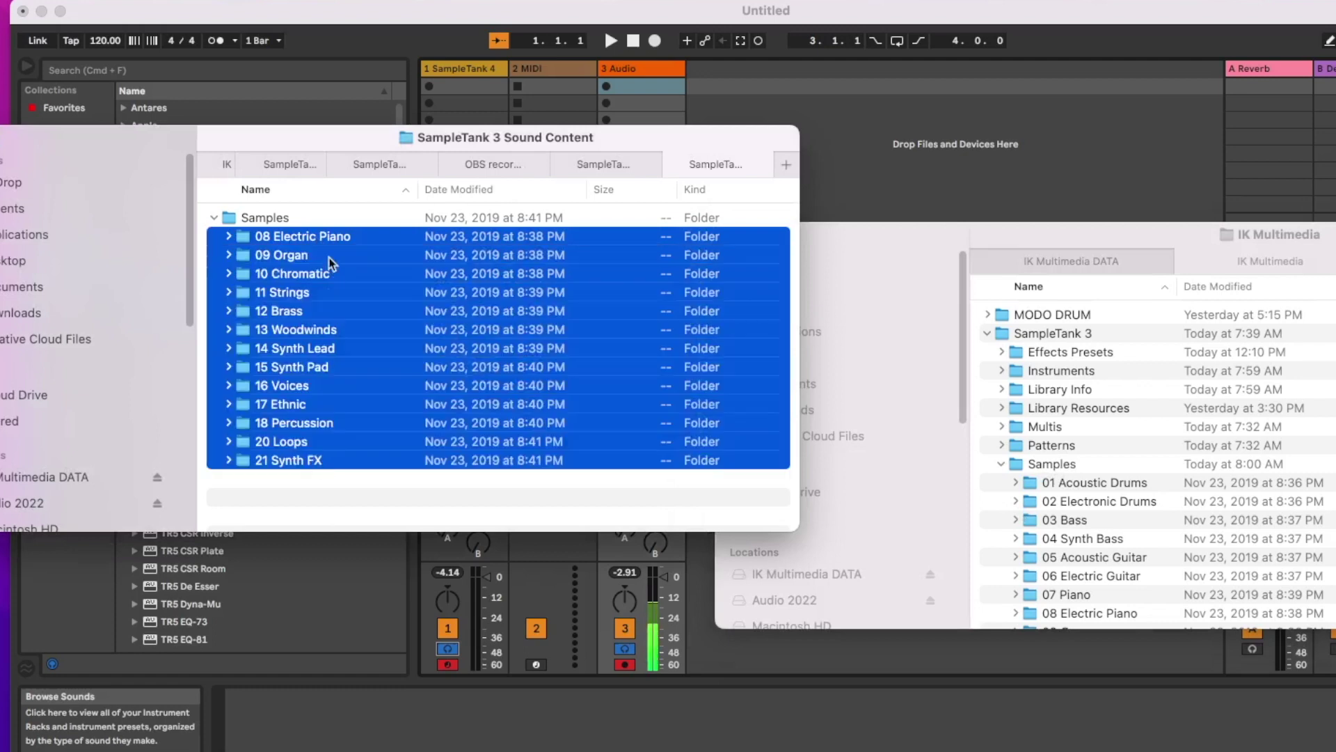
{"action": "scroll", "coordinate": [1094, 515], "scroll_direction": "down", "scroll_amount": 10}
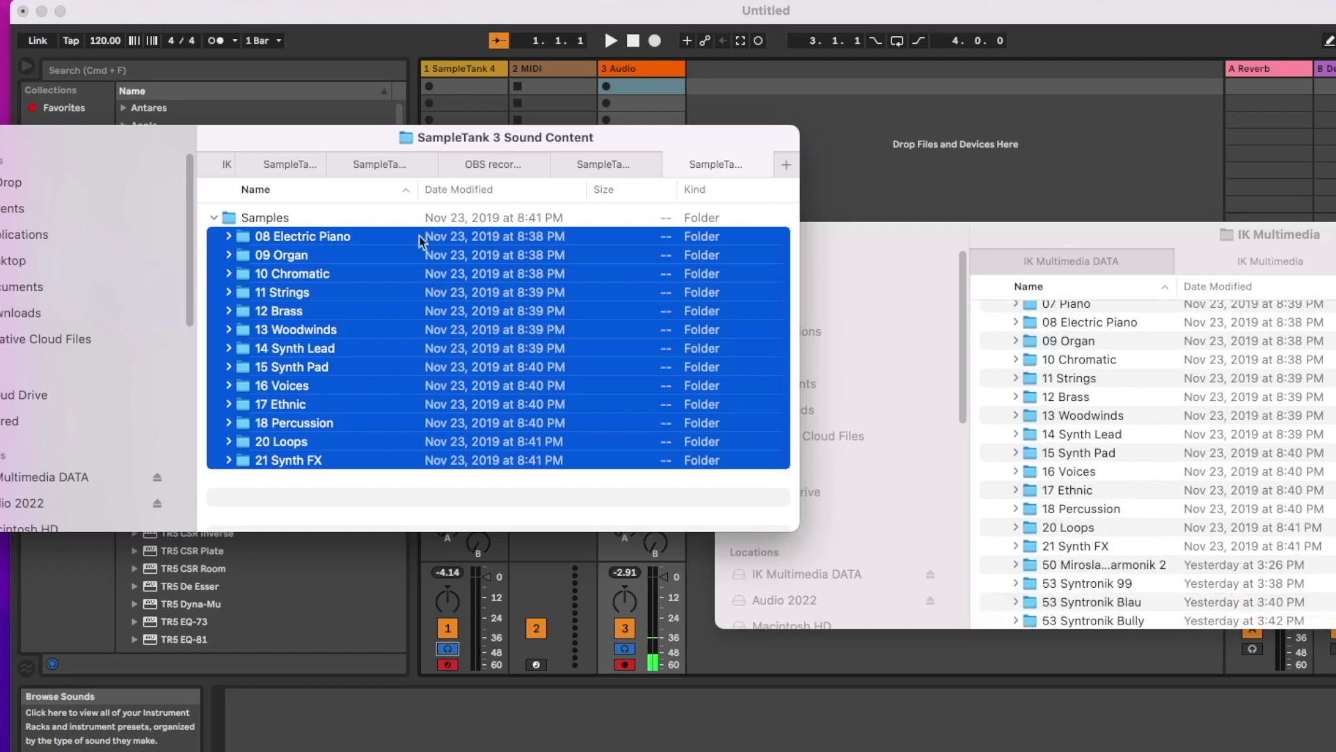
- Close the Sound Content and Part 2 tabs and collapse the SampleTank 4 SE folder
{"action": "left_click", "coordinate": [673, 165]}
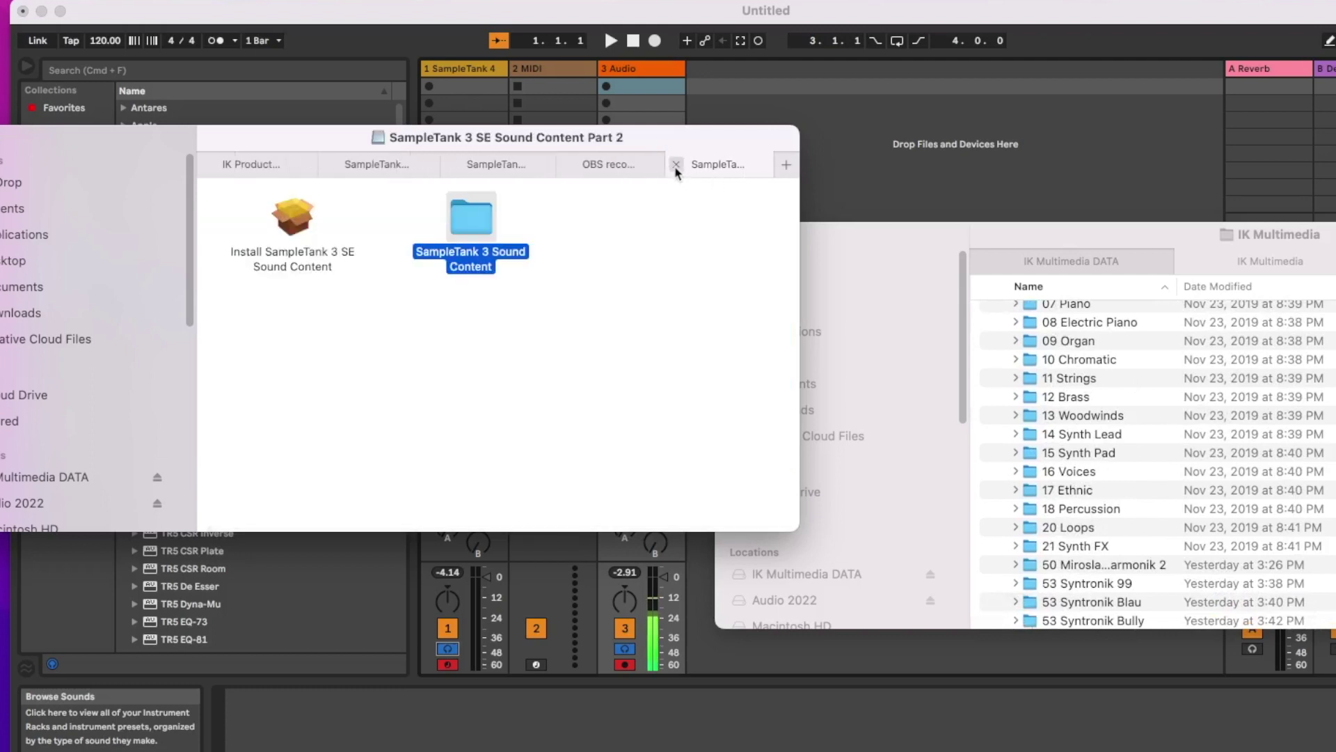
{"action": "left_click", "coordinate": [675, 169]}
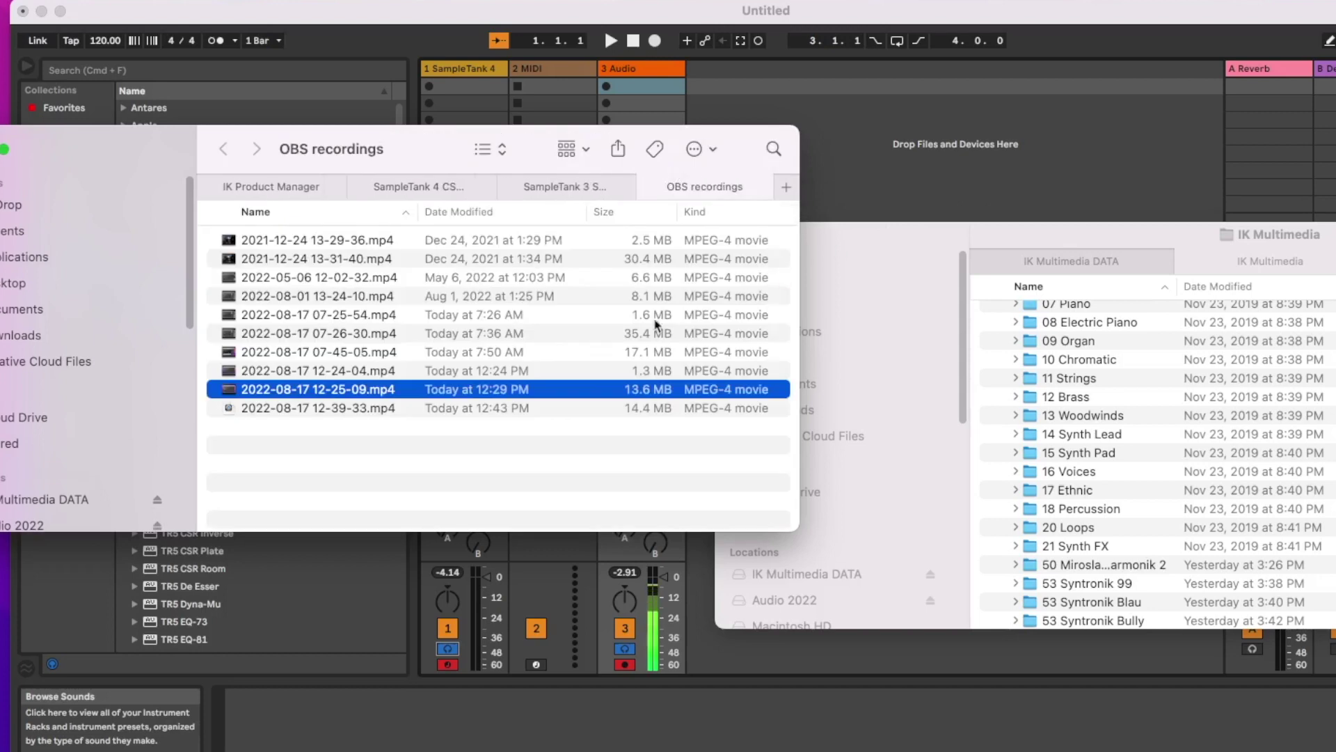
{"action": "left_click", "coordinate": [293, 186]}
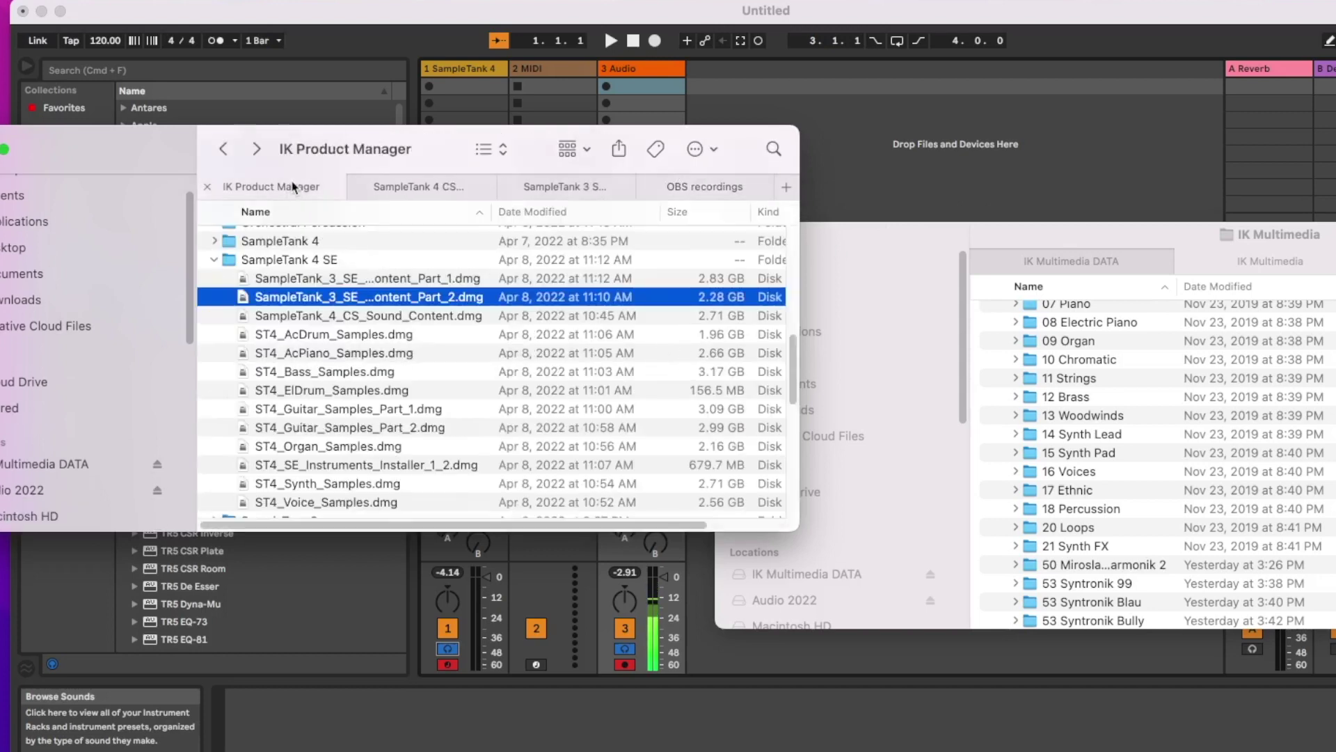
{"action": "left_click", "coordinate": [216, 262]}
- Mount the Alan Parsons Imperial Grand sound content disk image from IK Product Manager
{"action": "scroll", "coordinate": [232, 300], "scroll_direction": "up", "scroll_amount": 10}
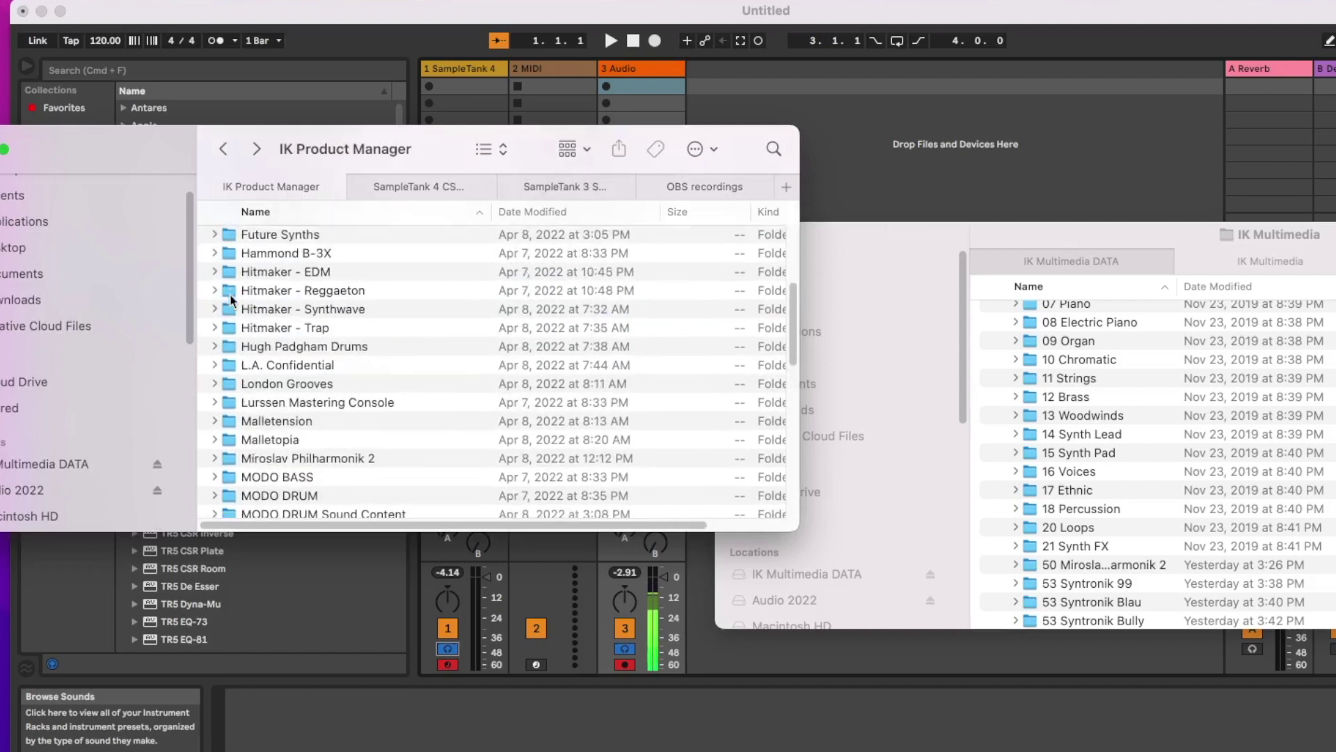
{"action": "scroll", "coordinate": [231, 300], "scroll_direction": "up", "scroll_amount": 10}
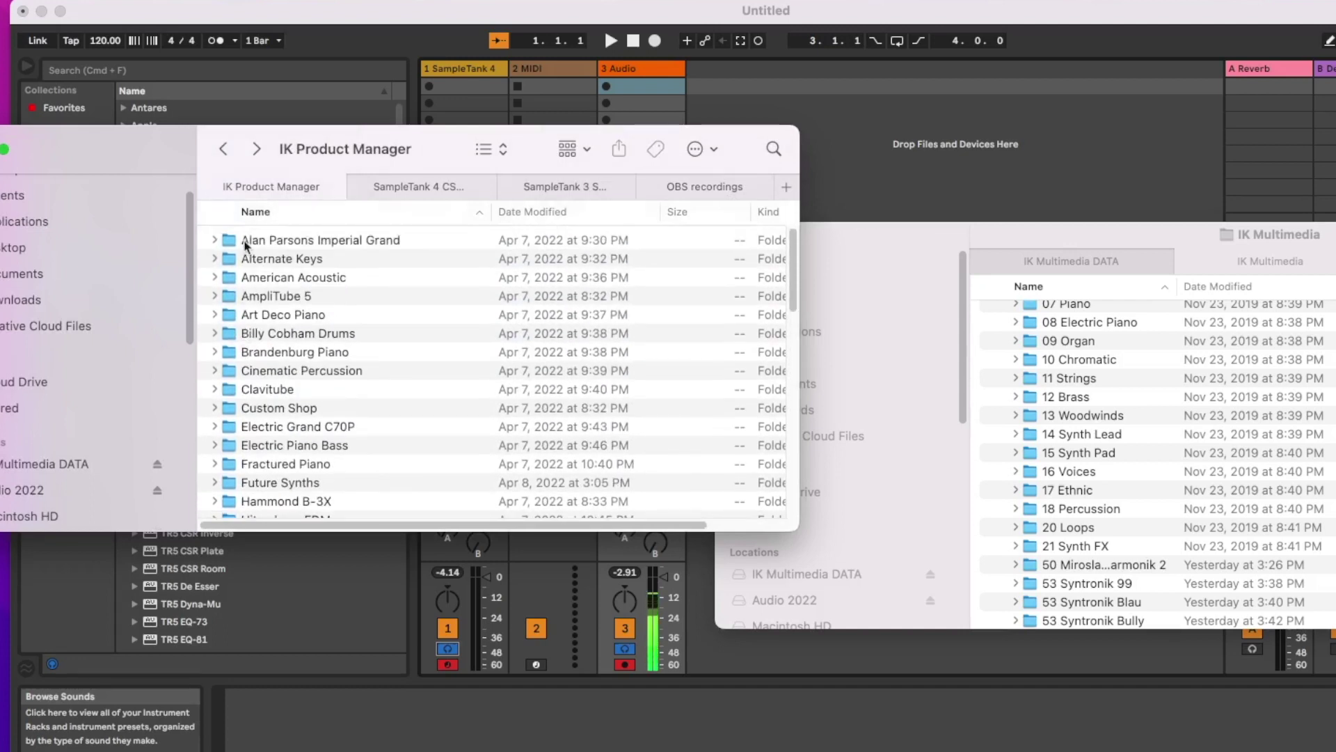
{"action": "left_click", "coordinate": [214, 240]}
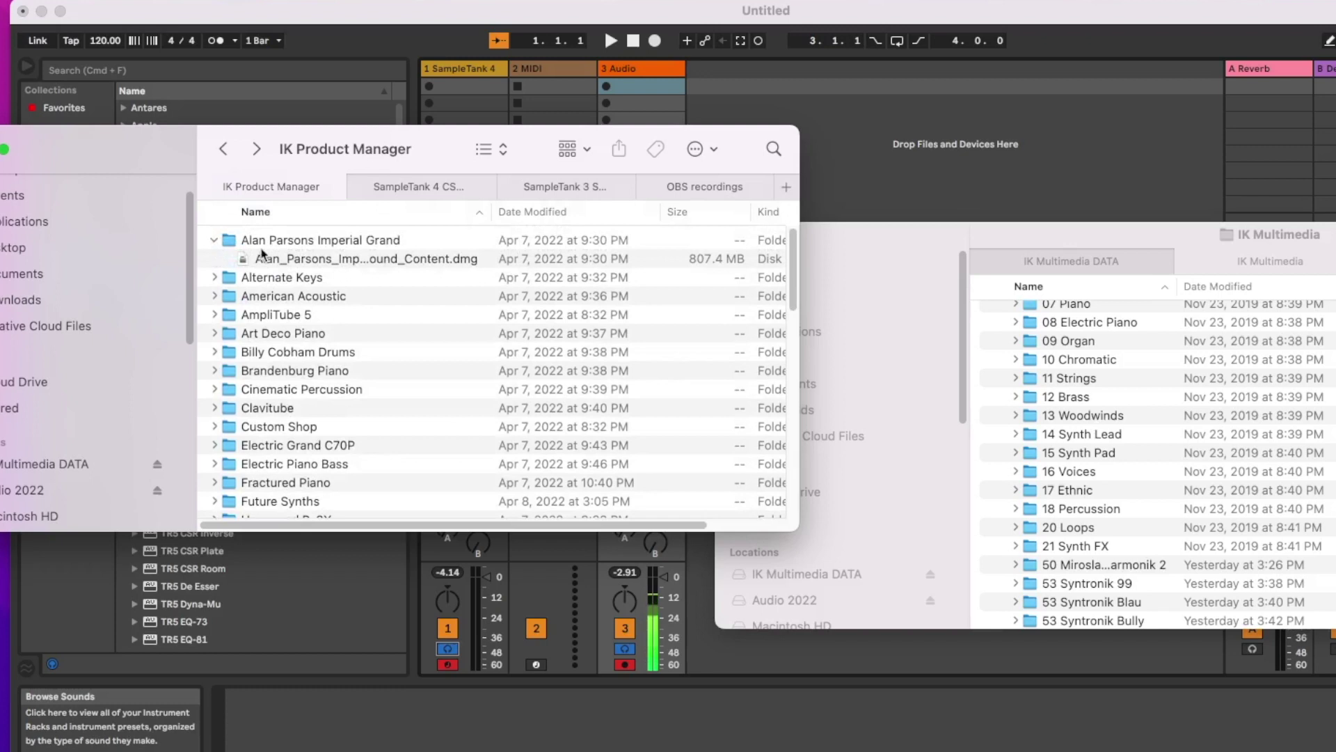
{"action": "left_click", "coordinate": [303, 261]}
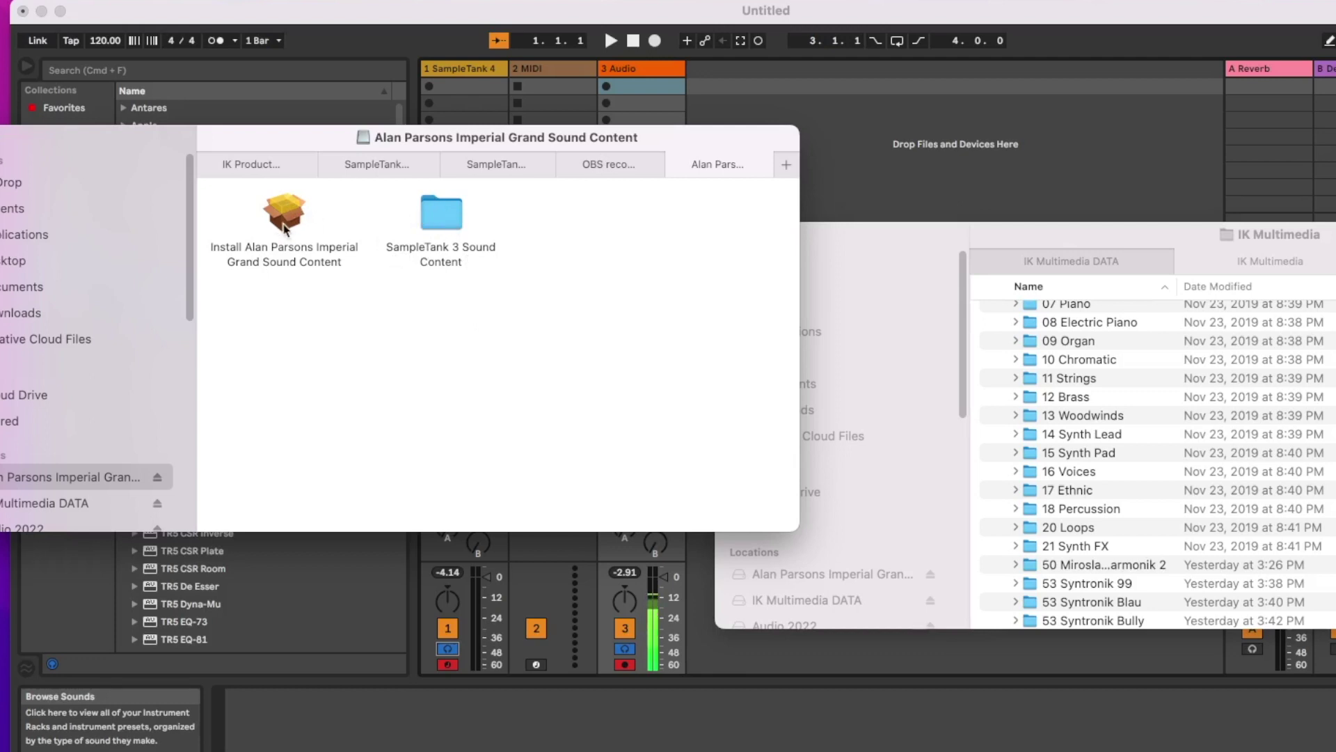
{"action": "left_click", "coordinate": [446, 223]}
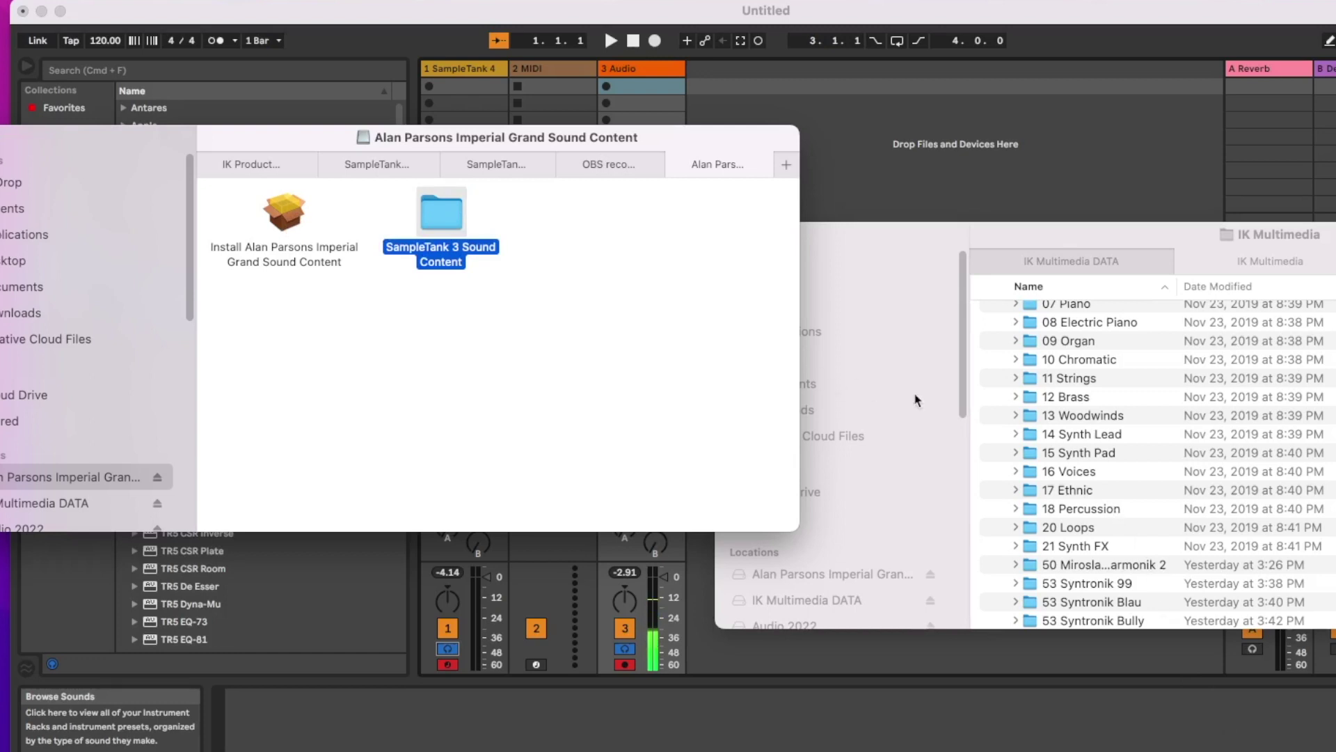
- Open the drive's SampleTank 3 folder and the Alan Parsons SampleTank 3 Sound Content folder
{"action": "scroll", "coordinate": [1019, 439], "scroll_direction": "up", "scroll_amount": 5}
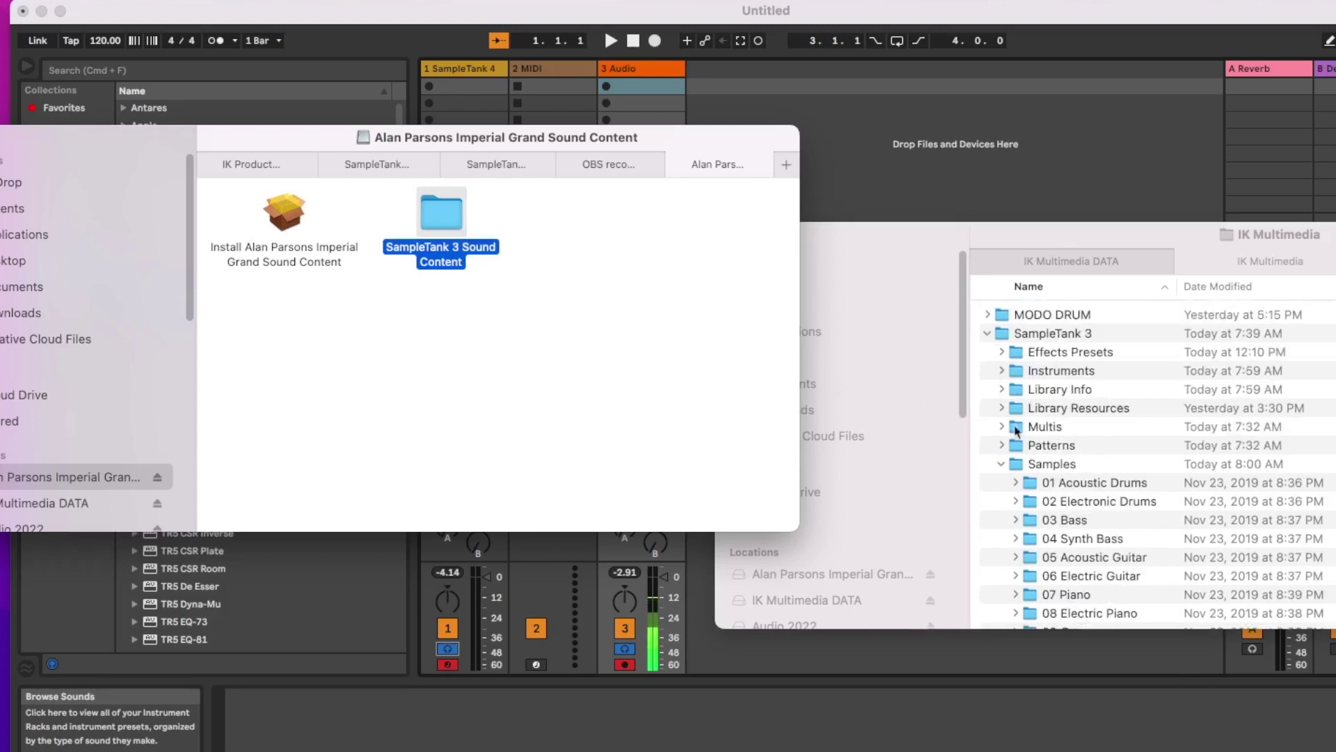
{"action": "left_click", "coordinate": [1001, 464]}
{"action": "left_click", "coordinate": [1041, 336]}
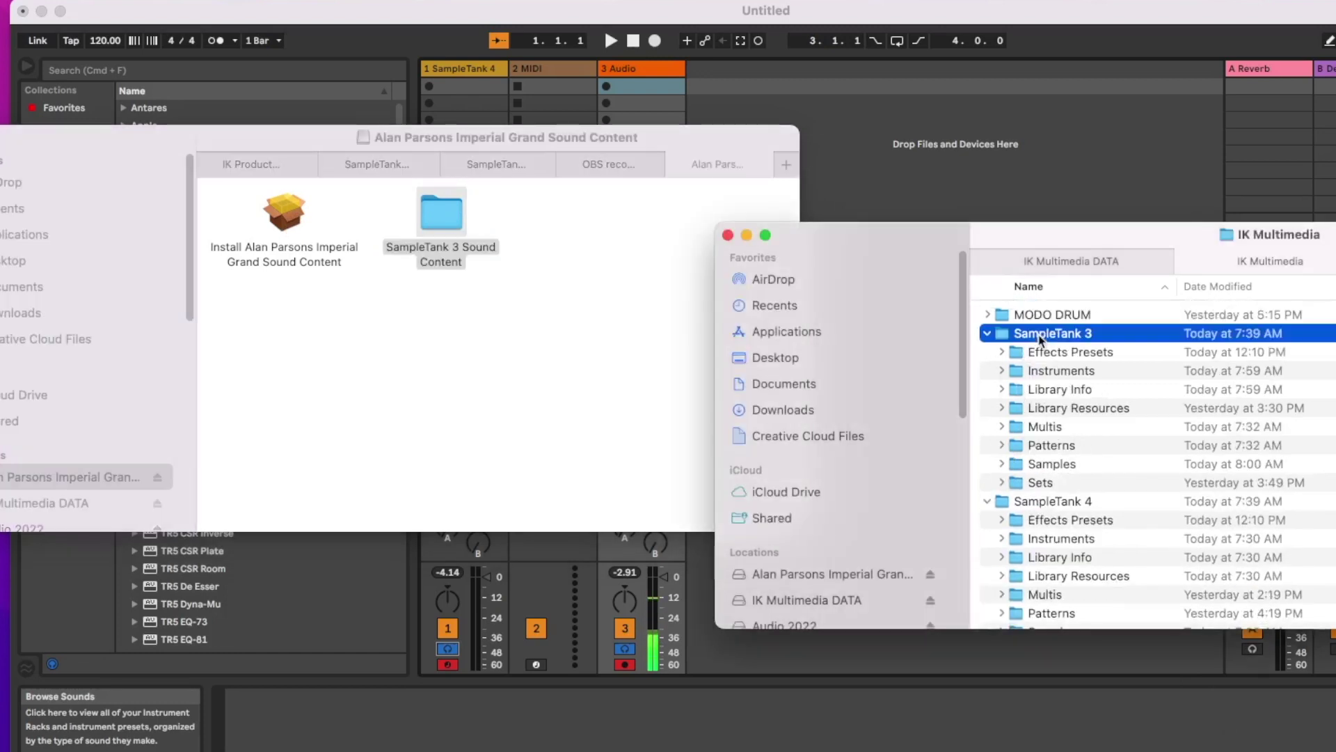
{"action": "double_click", "coordinate": [1040, 336]}
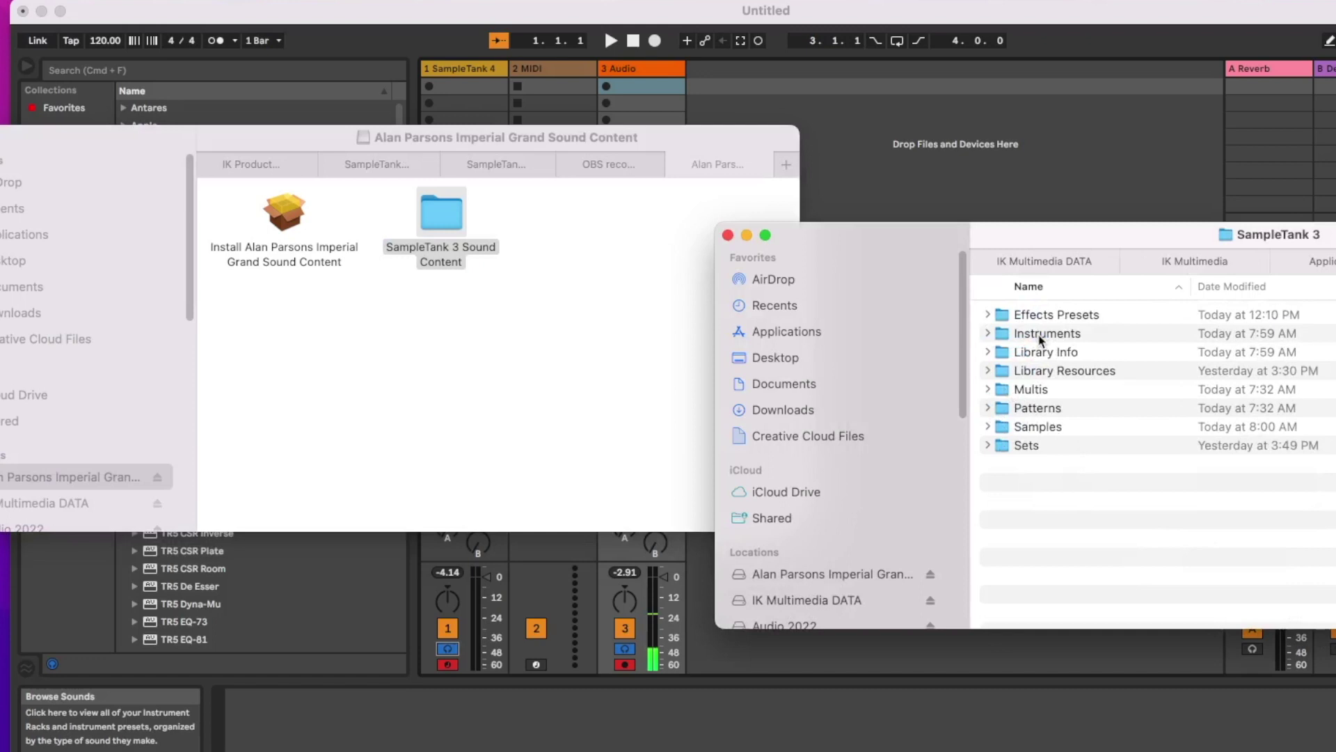
{"action": "double_click", "coordinate": [433, 224]}
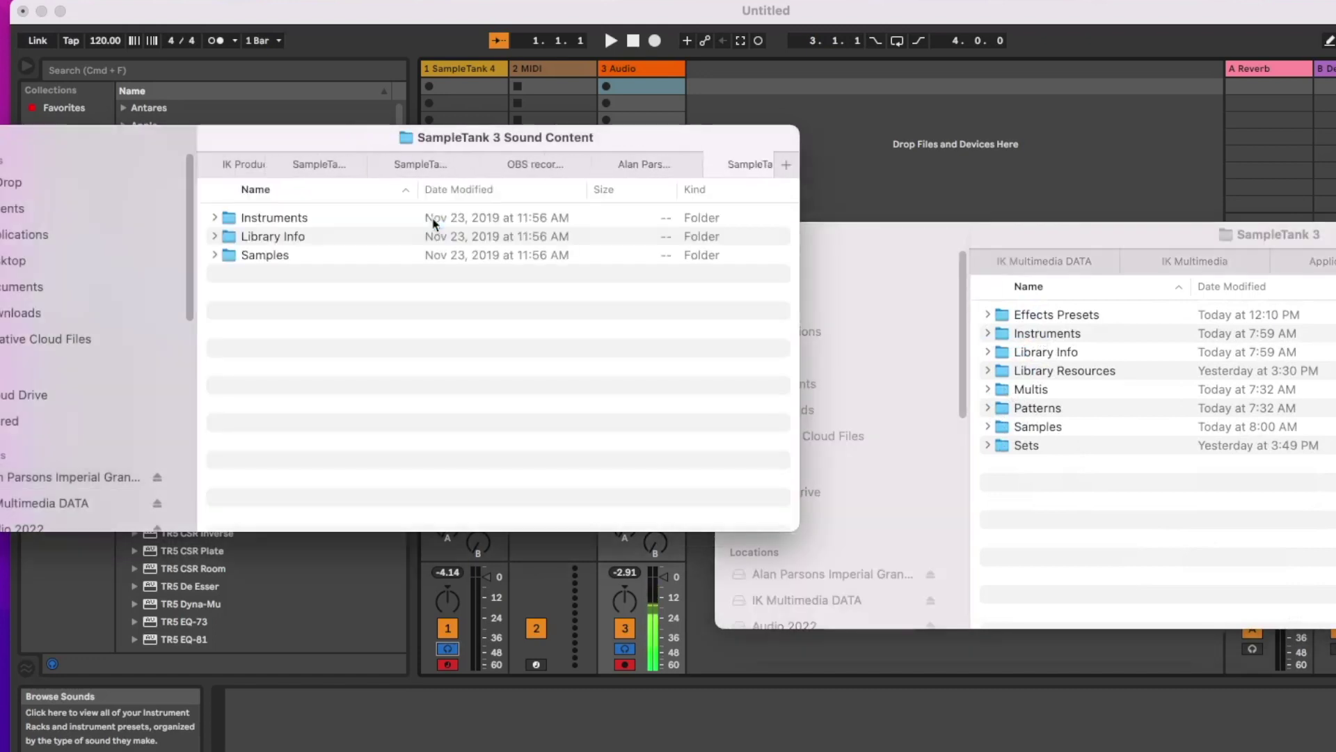
- Expand the Alan Parsons Instruments, Library Info and Samples folders and drag the sample file toward the drive
{"action": "left_click", "coordinate": [216, 219]}
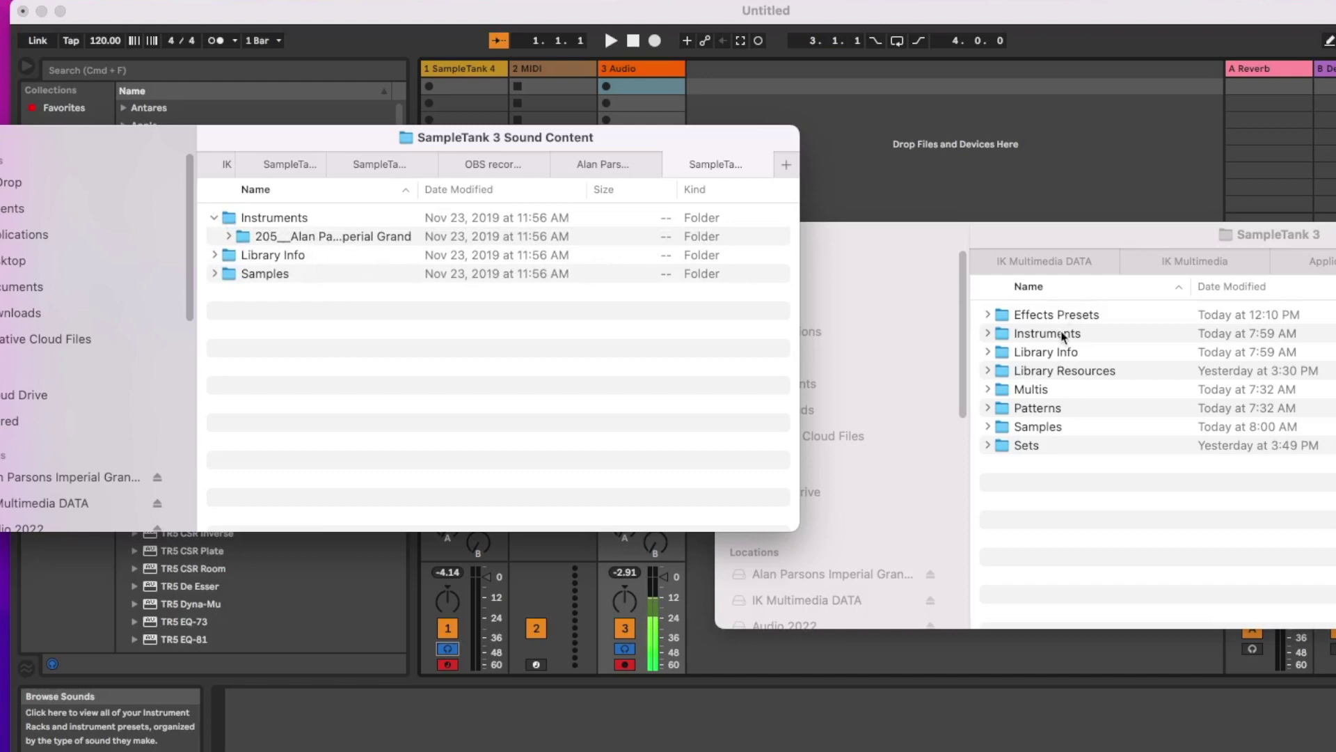
{"action": "left_click", "coordinate": [212, 257]}
{"action": "left_click", "coordinate": [215, 258]}
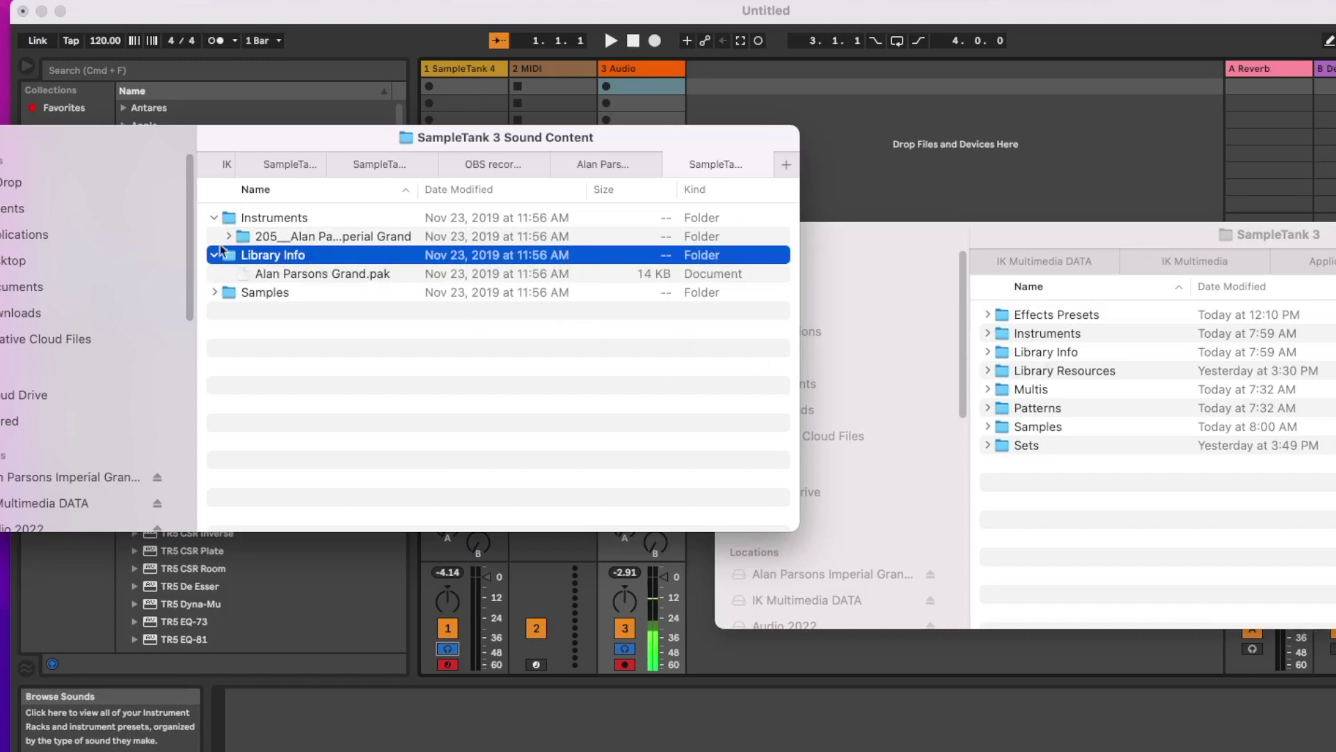
{"action": "left_click", "coordinate": [215, 293]}
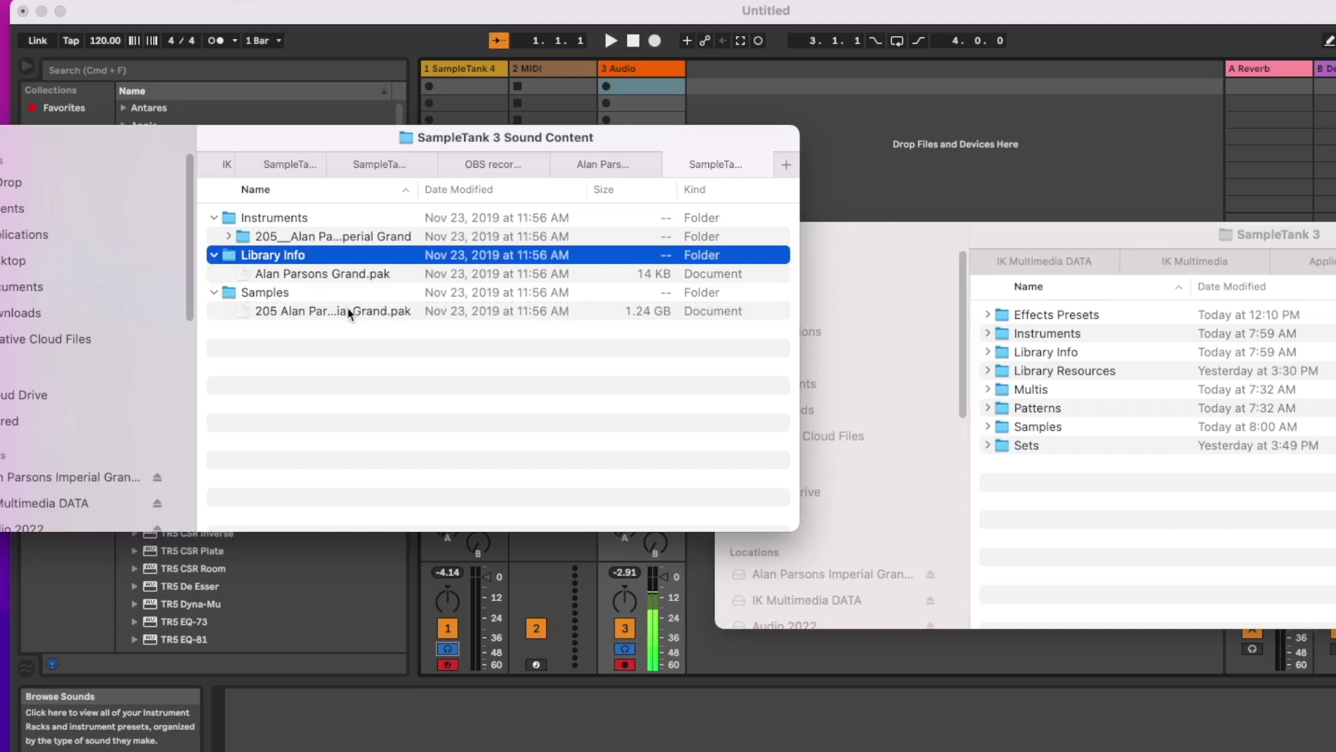
{"action": "left_click_drag", "start_coordinate": [350, 311], "coordinate": [326, 340]}
- Expand the drive's SampleTank 3 Samples folder to confirm the 205 Alan Parsons Imperial Grand .pak
{"action": "left_click", "coordinate": [987, 428]}
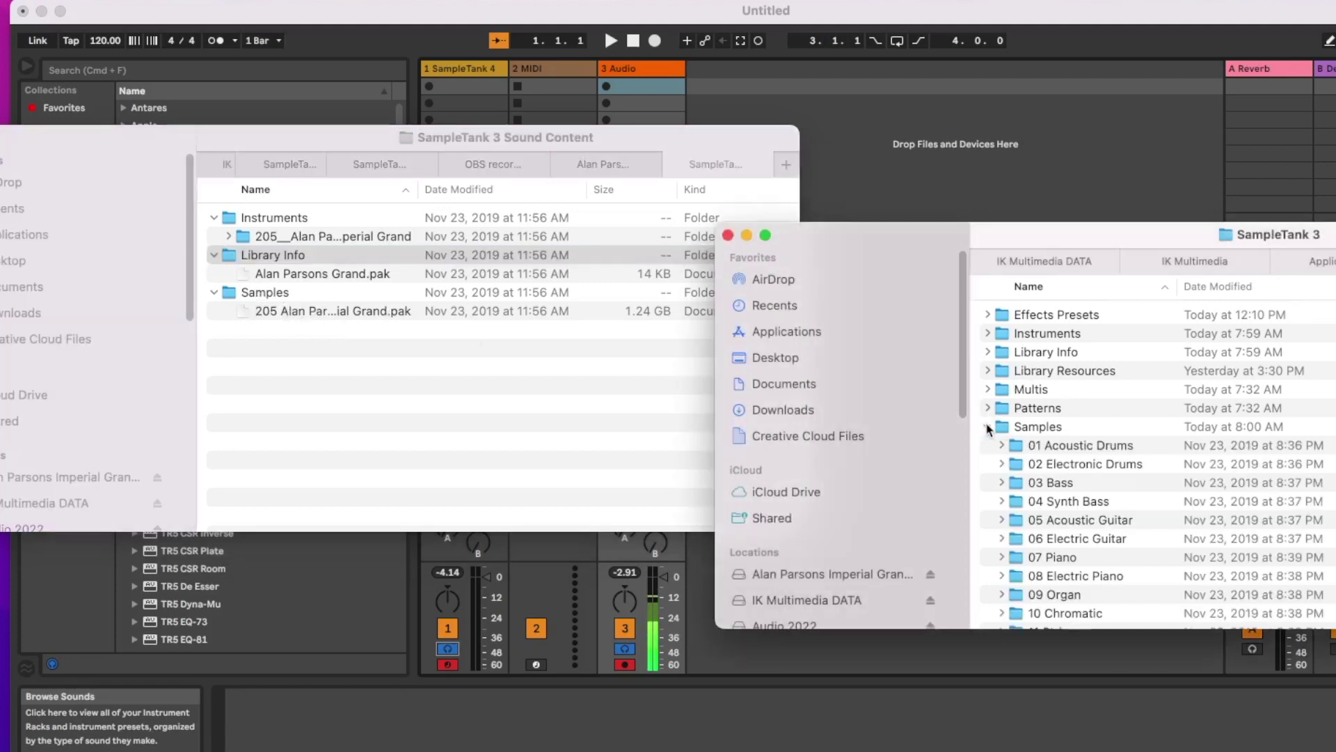
{"action": "scroll", "coordinate": [1044, 443], "scroll_direction": "down", "scroll_amount": 20}
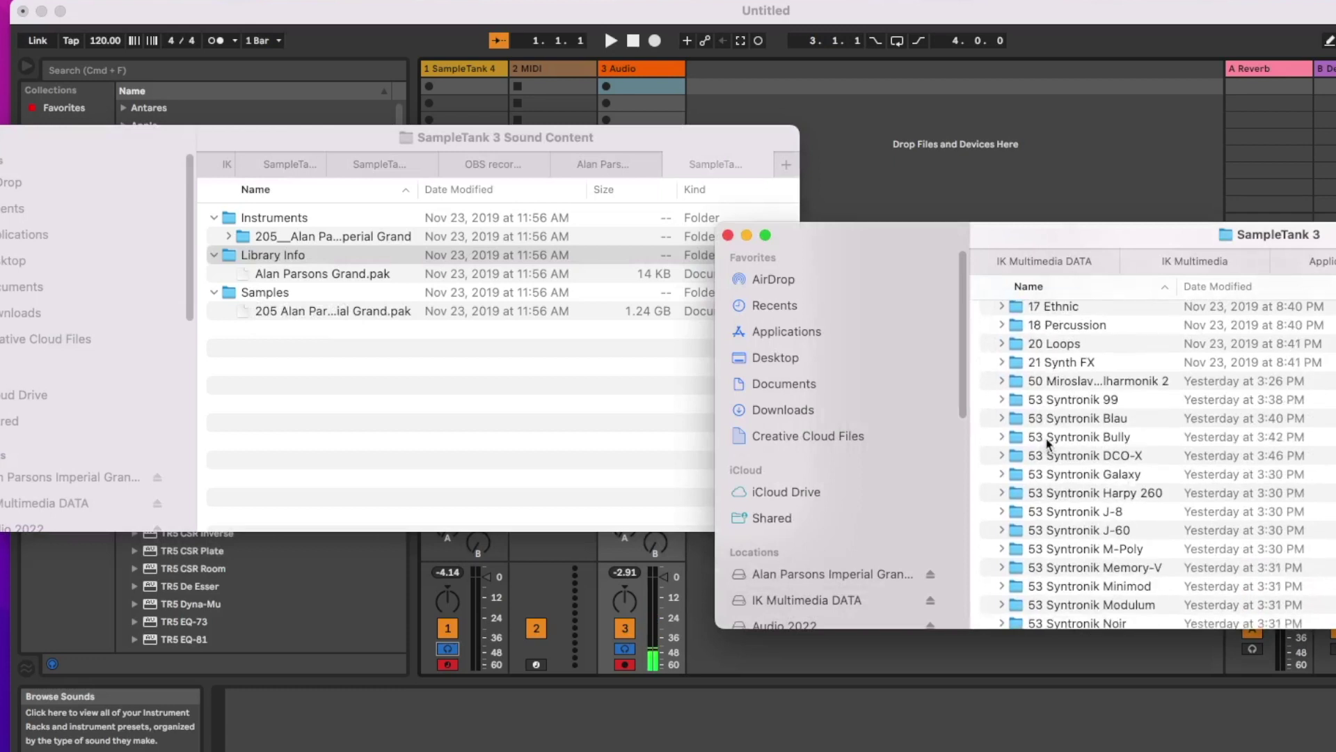
{"action": "scroll", "coordinate": [1048, 444], "scroll_direction": "down", "scroll_amount": 7}
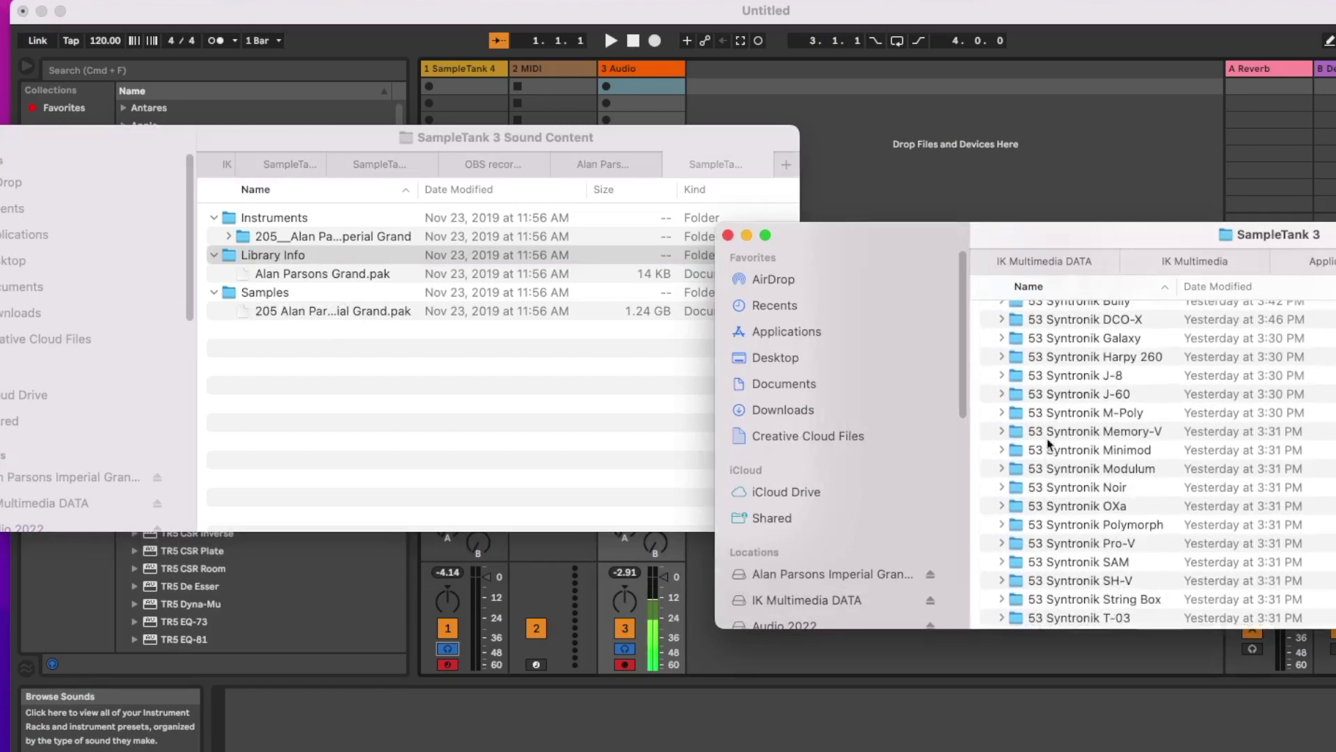
{"action": "scroll", "coordinate": [1049, 444], "scroll_direction": "down", "scroll_amount": 10}
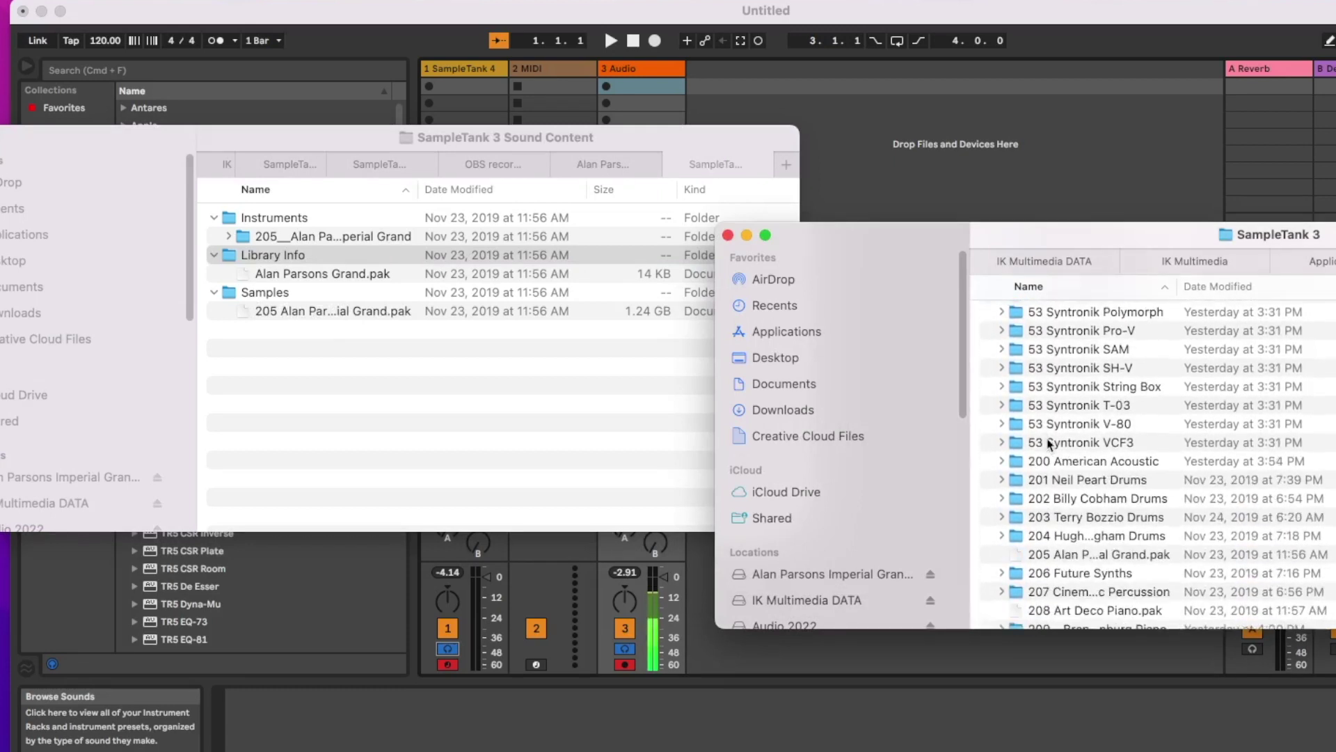
{"action": "scroll", "coordinate": [1049, 443], "scroll_direction": "down", "scroll_amount": 5}
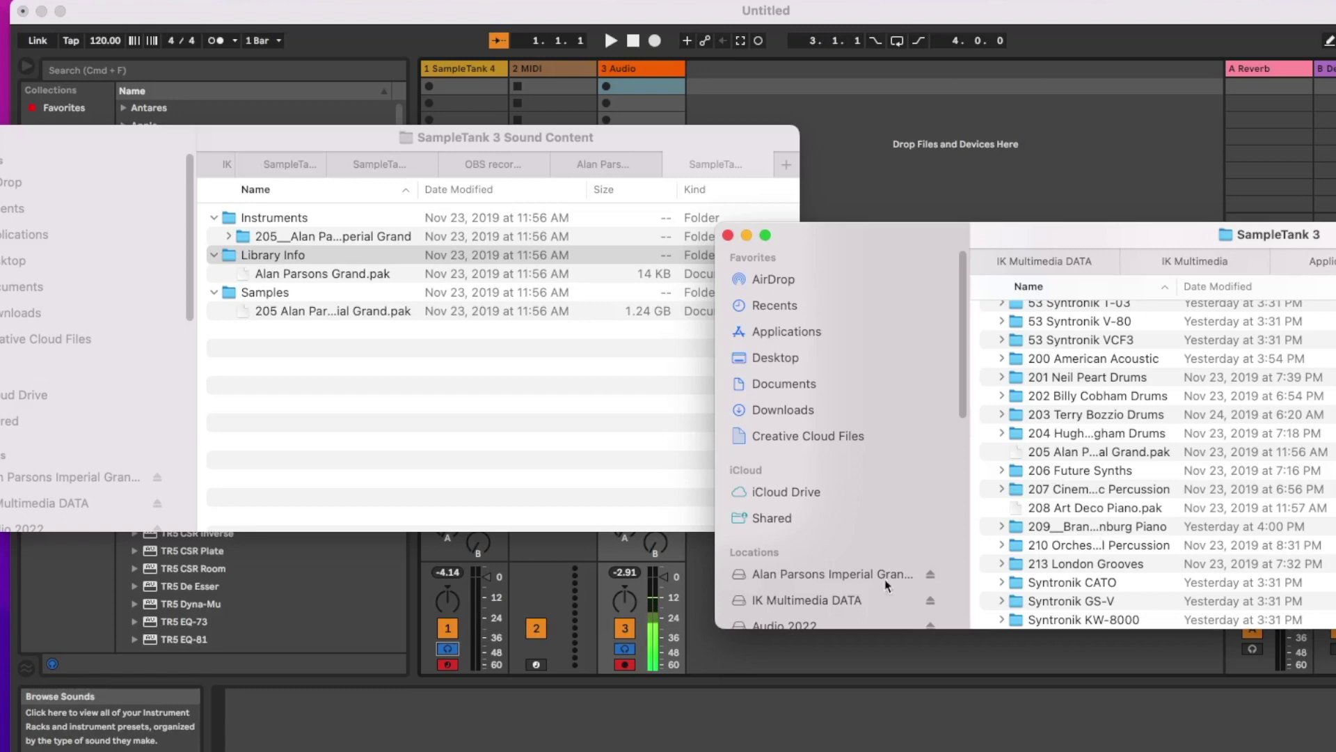
- Mount the Brandenburg Piano image, reveal its 1.05 GB .pak, and check the drive's 209 Brandenburg Piano folder
{"action": "left_click", "coordinate": [223, 167]}
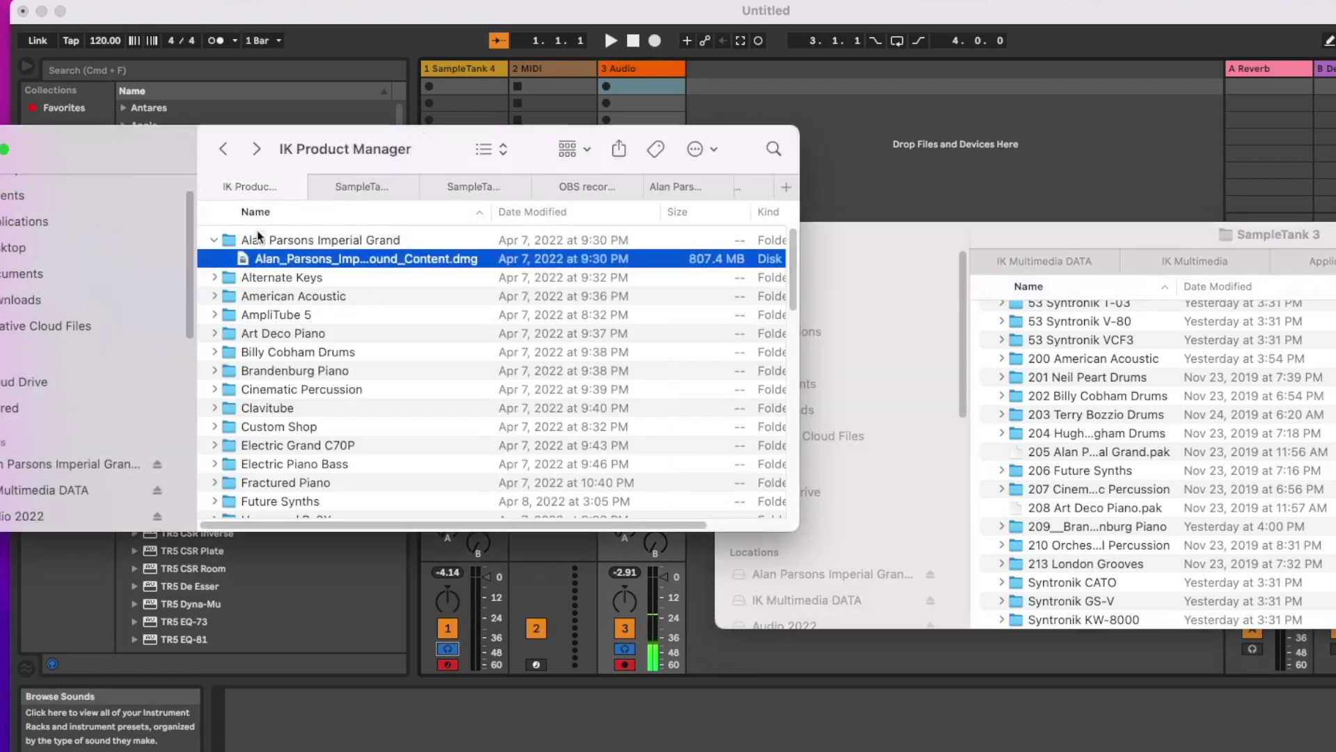
{"action": "left_click", "coordinate": [277, 372]}
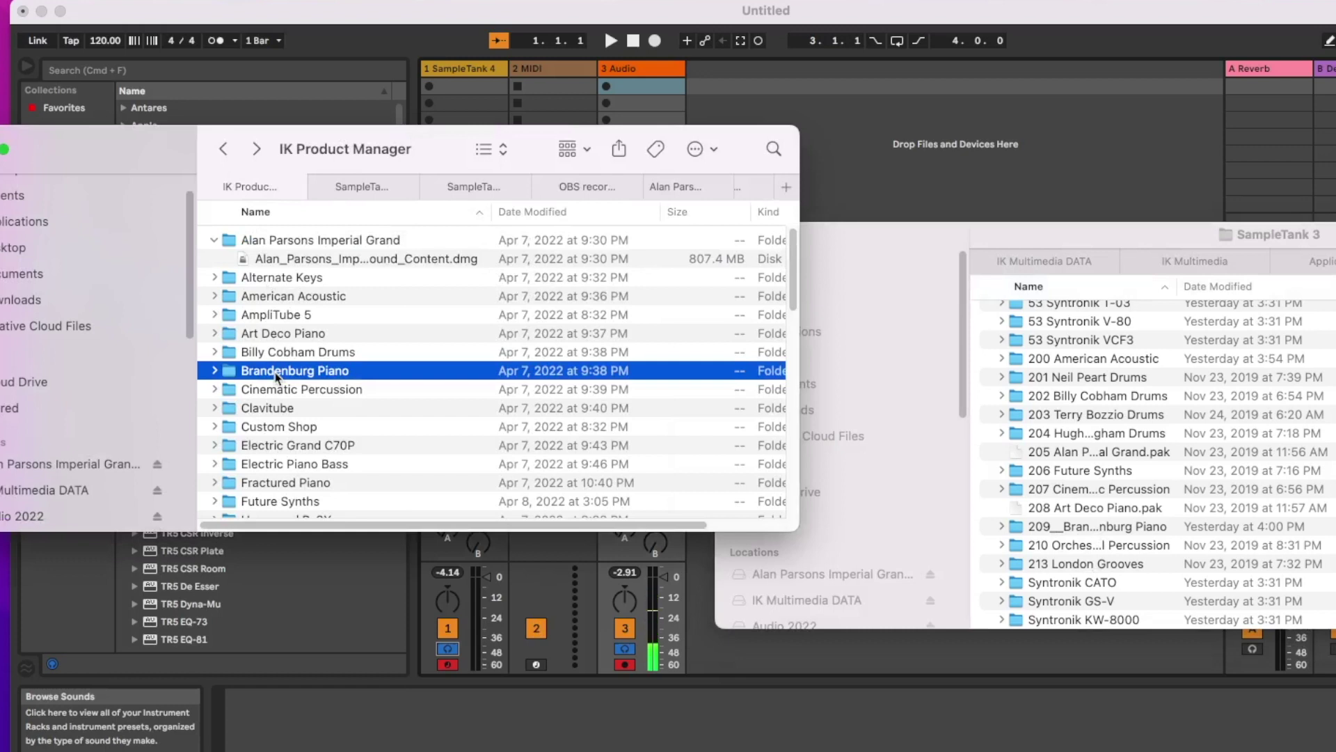
{"action": "double_click", "coordinate": [277, 372]}
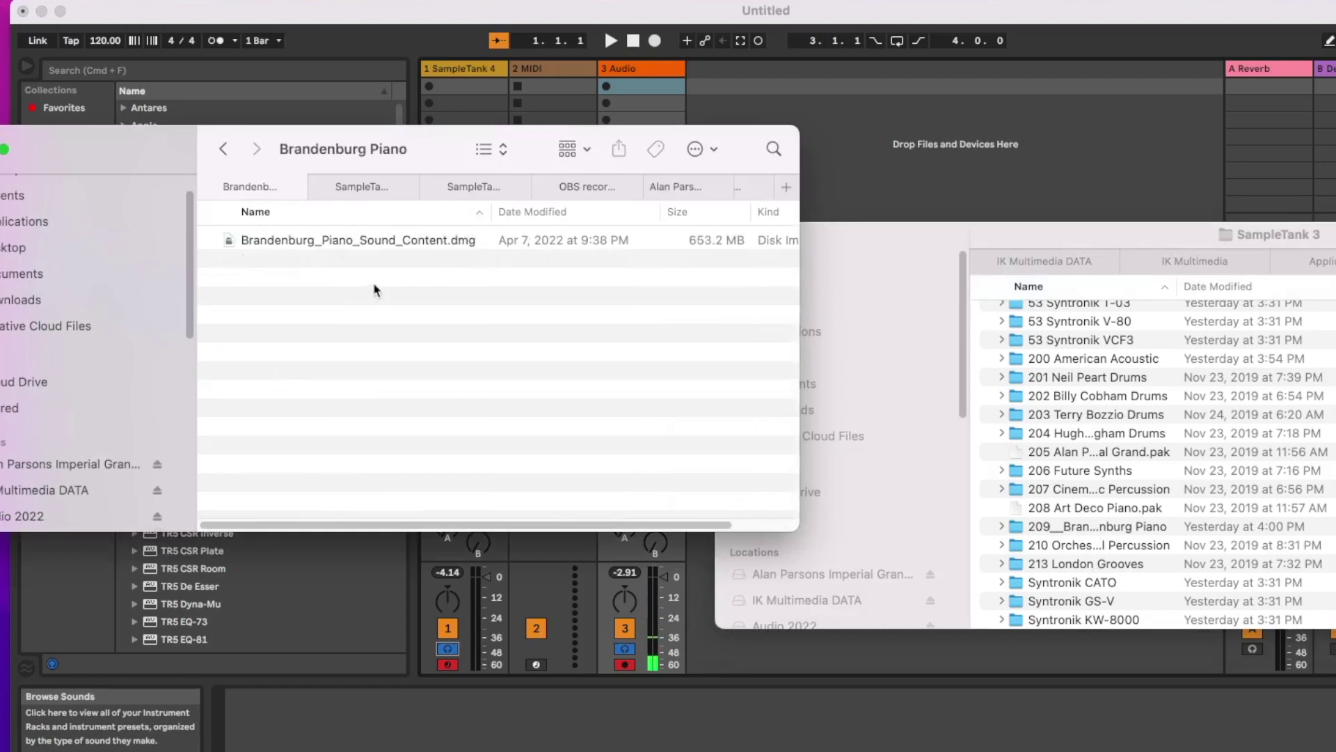
{"action": "double_click", "coordinate": [391, 241]}
{"action": "left_click", "coordinate": [446, 222]}
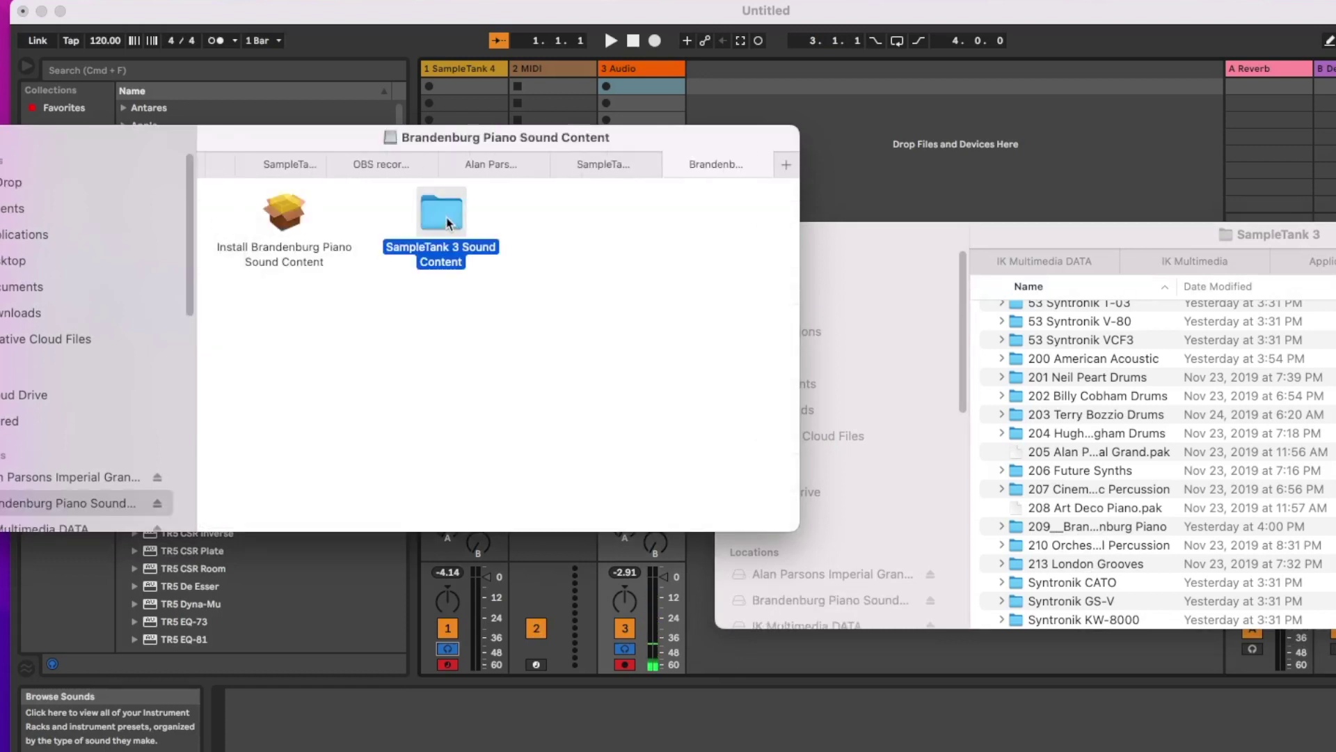
{"action": "double_click", "coordinate": [446, 221]}
{"action": "left_click", "coordinate": [215, 255]}
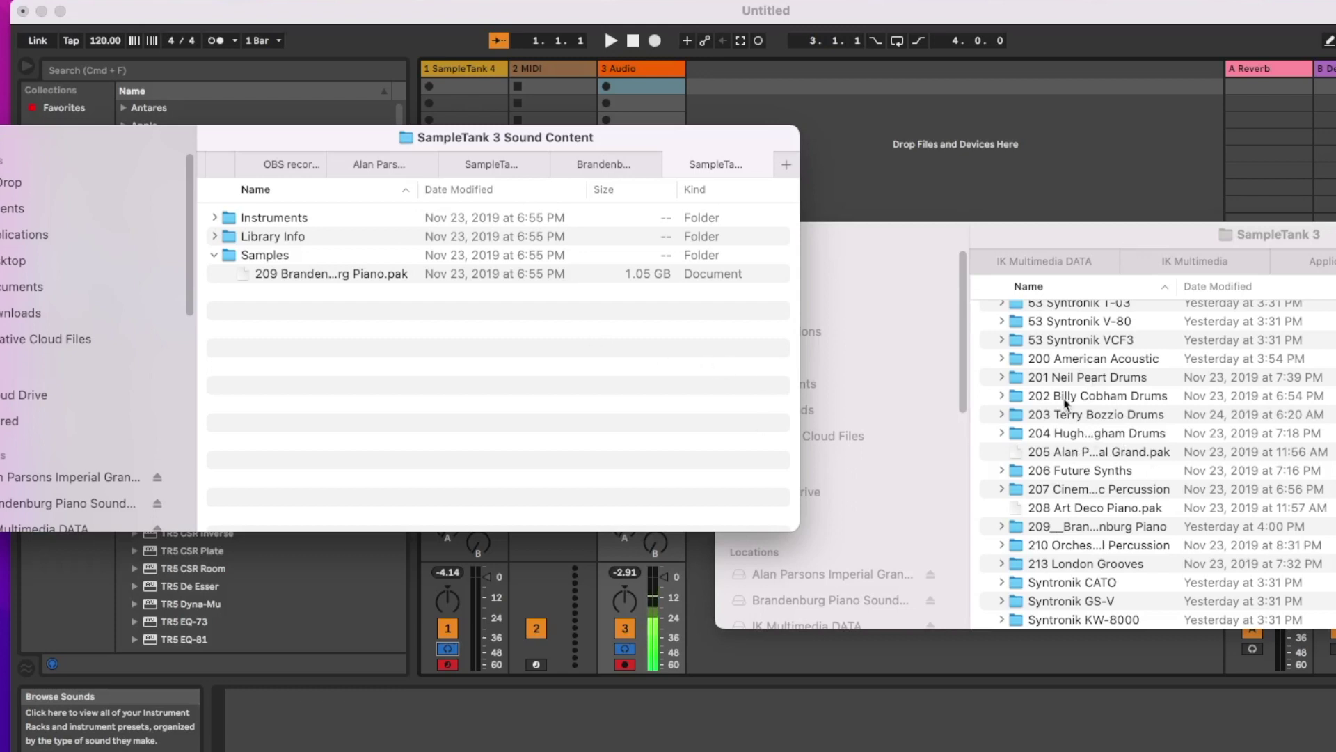
{"action": "left_click", "coordinate": [1012, 531]}
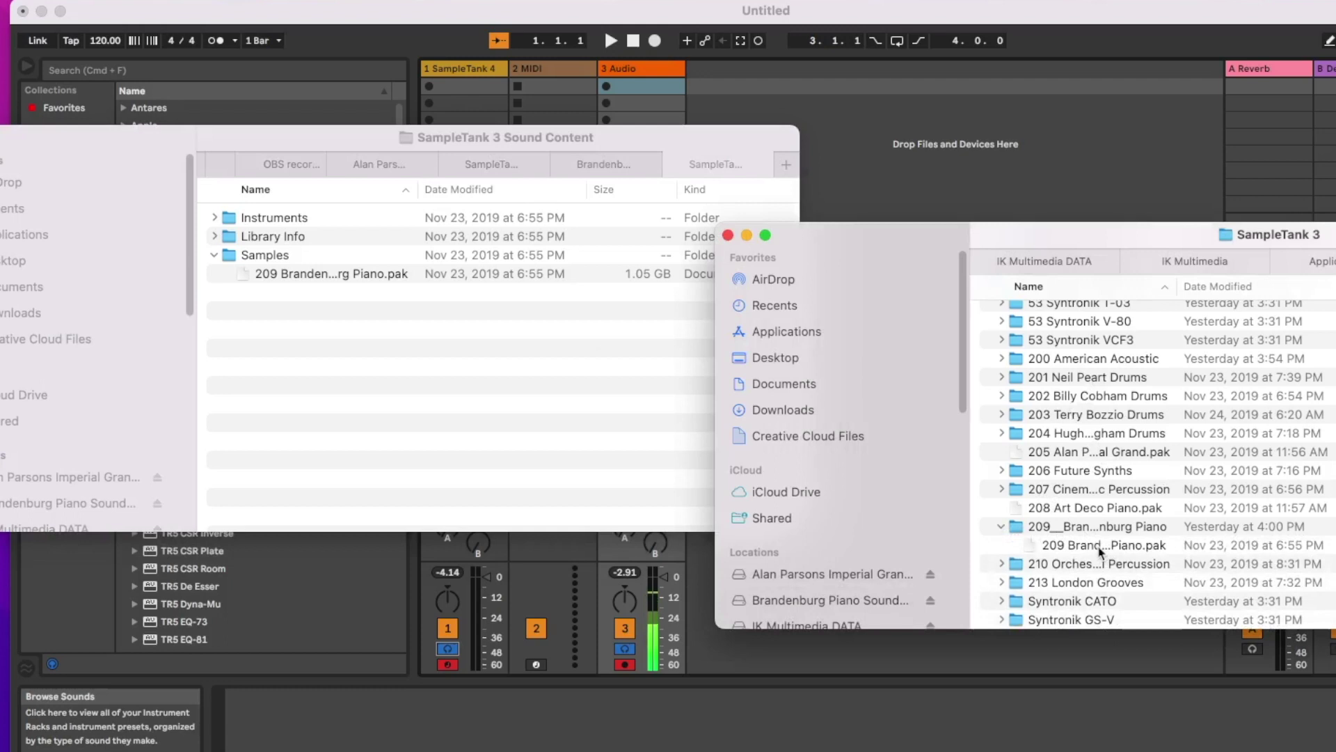
{"action": "left_click", "coordinate": [1001, 527]}
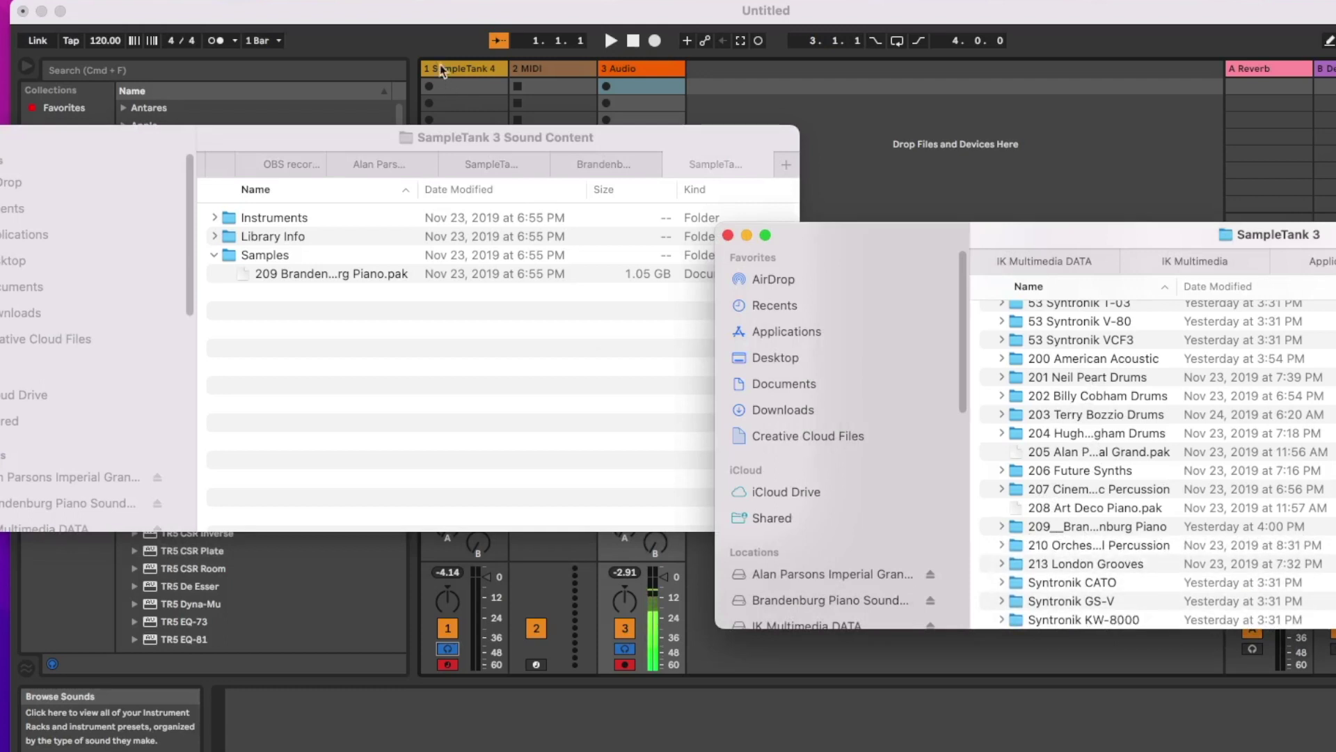
- Load a Brandenburg Piano preset in SampleTank 4 and dismiss the missing 209 Brandenburg Piano.pak error
{"action": "left_click", "coordinate": [466, 16]}
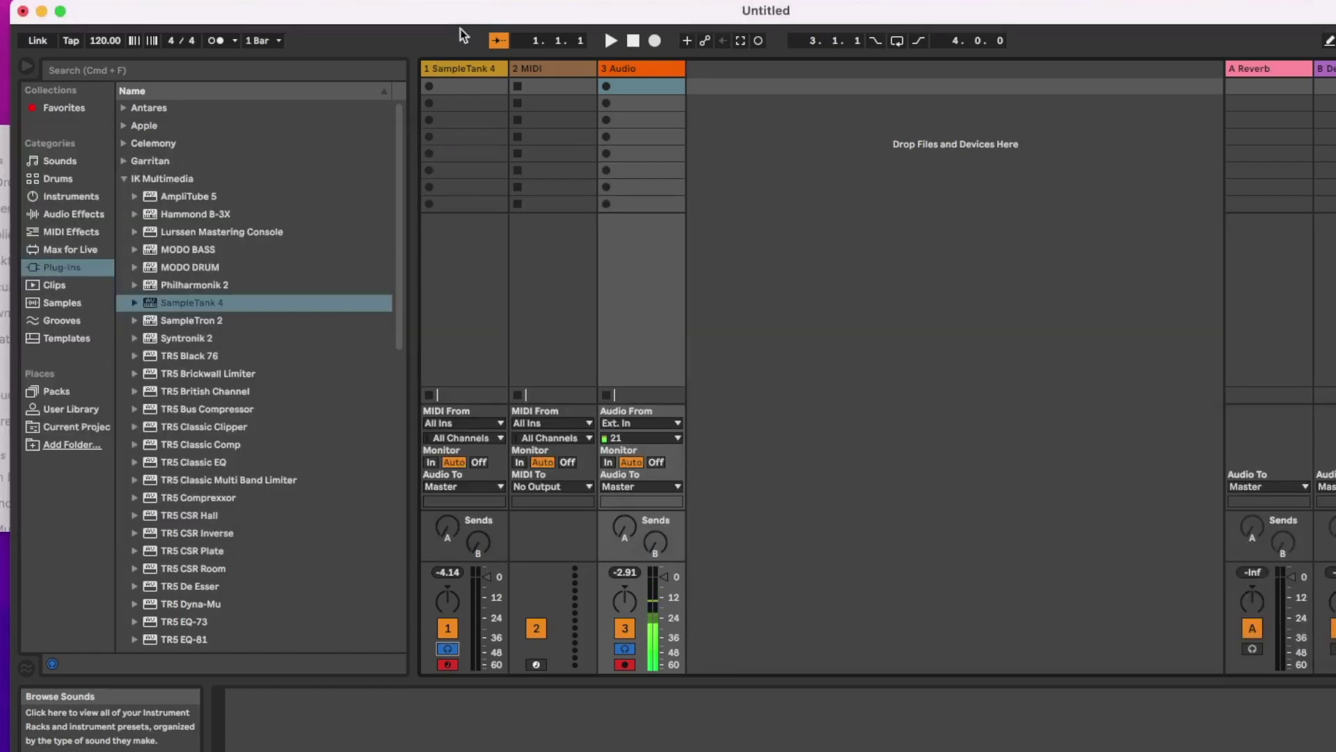
{"action": "left_click", "coordinate": [463, 68]}
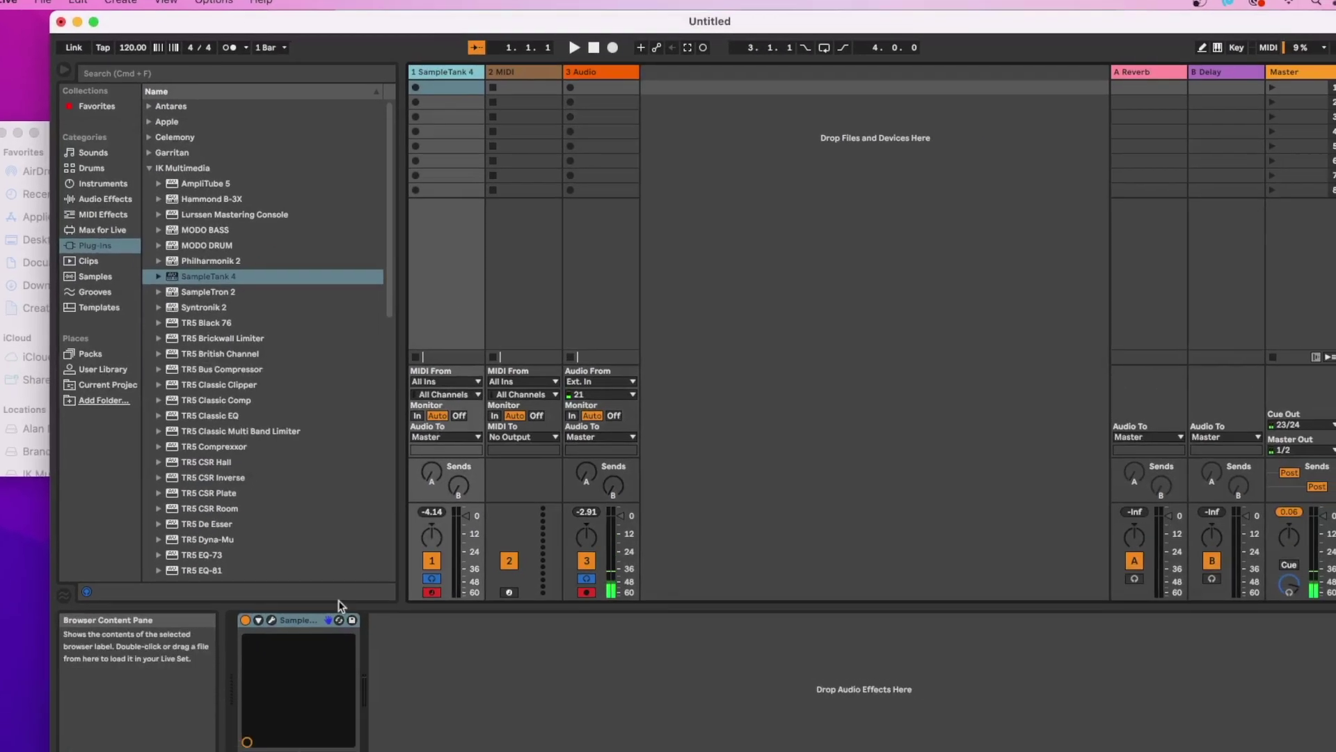
{"action": "left_click", "coordinate": [272, 619]}
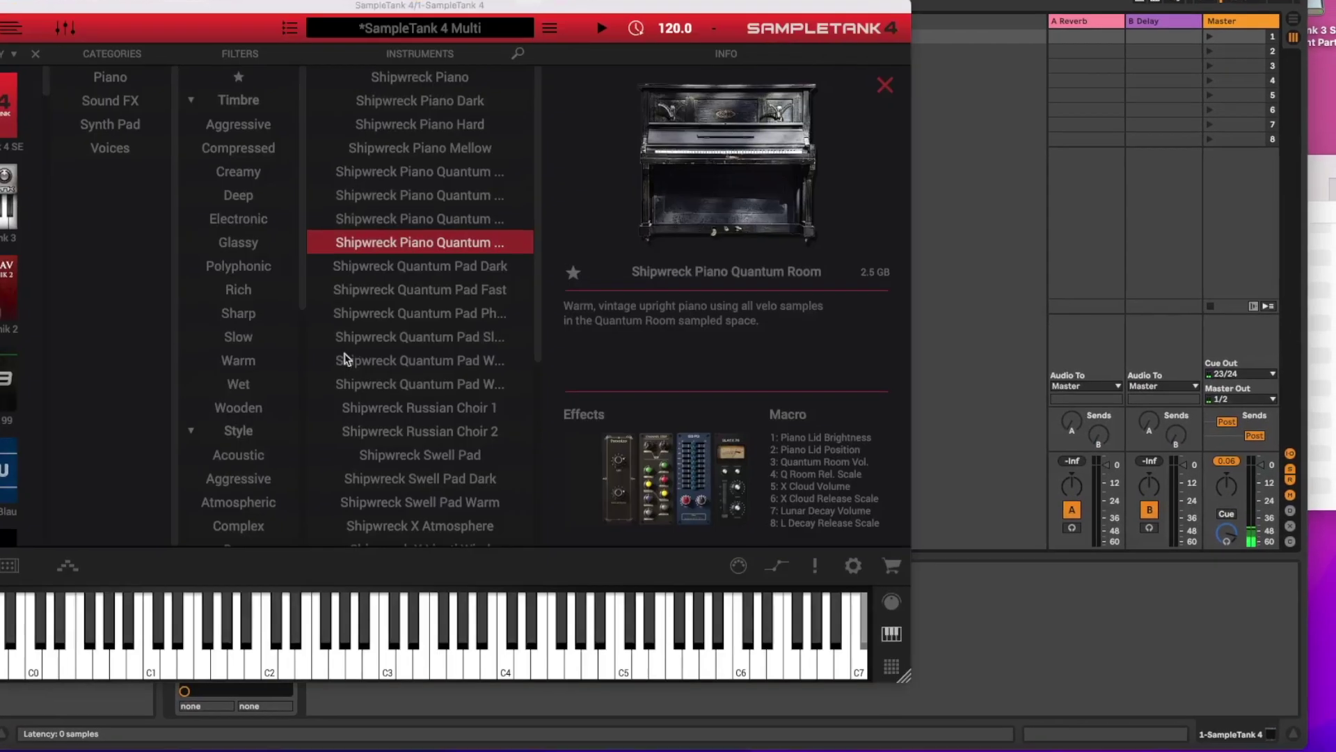
{"action": "scroll", "coordinate": [14, 279], "scroll_direction": "down", "scroll_amount": 5}
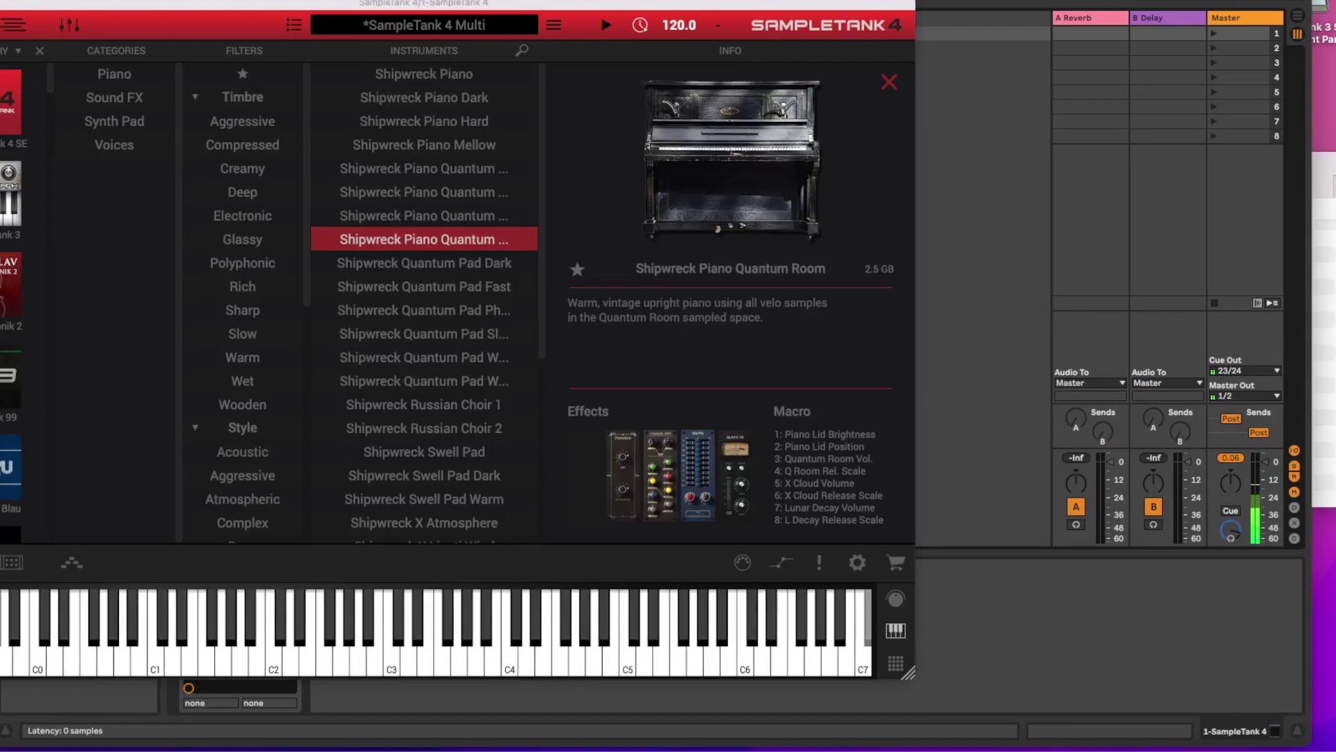
{"action": "scroll", "coordinate": [7, 238], "scroll_direction": "down", "scroll_amount": 10}
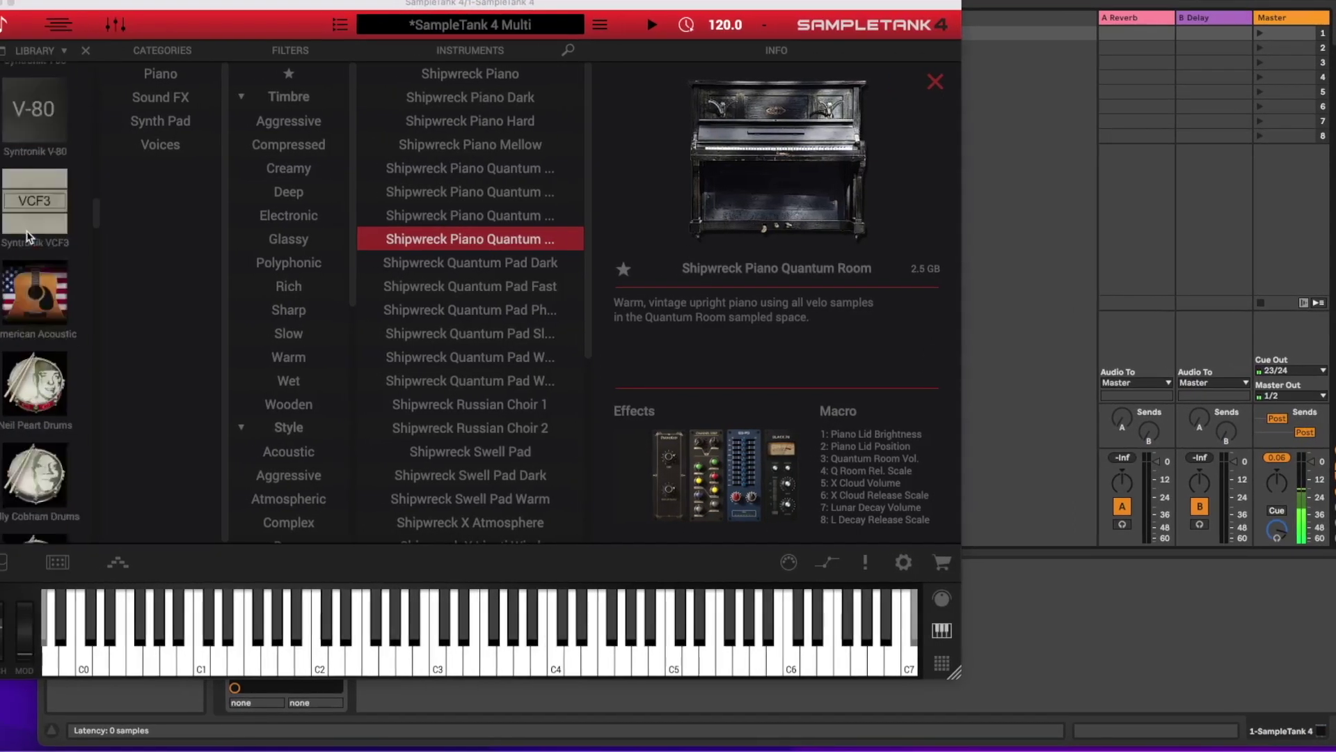
{"action": "left_click", "coordinate": [46, 177]}
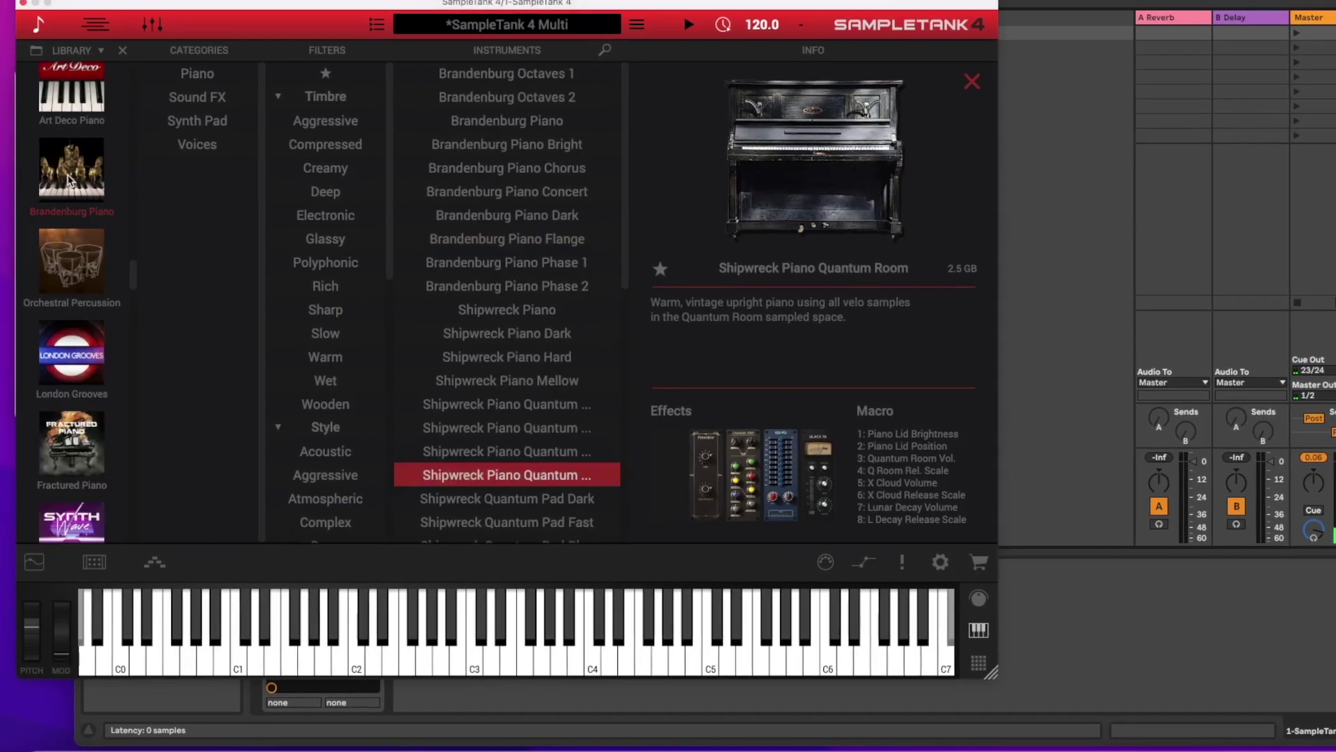
{"action": "left_click", "coordinate": [459, 126]}
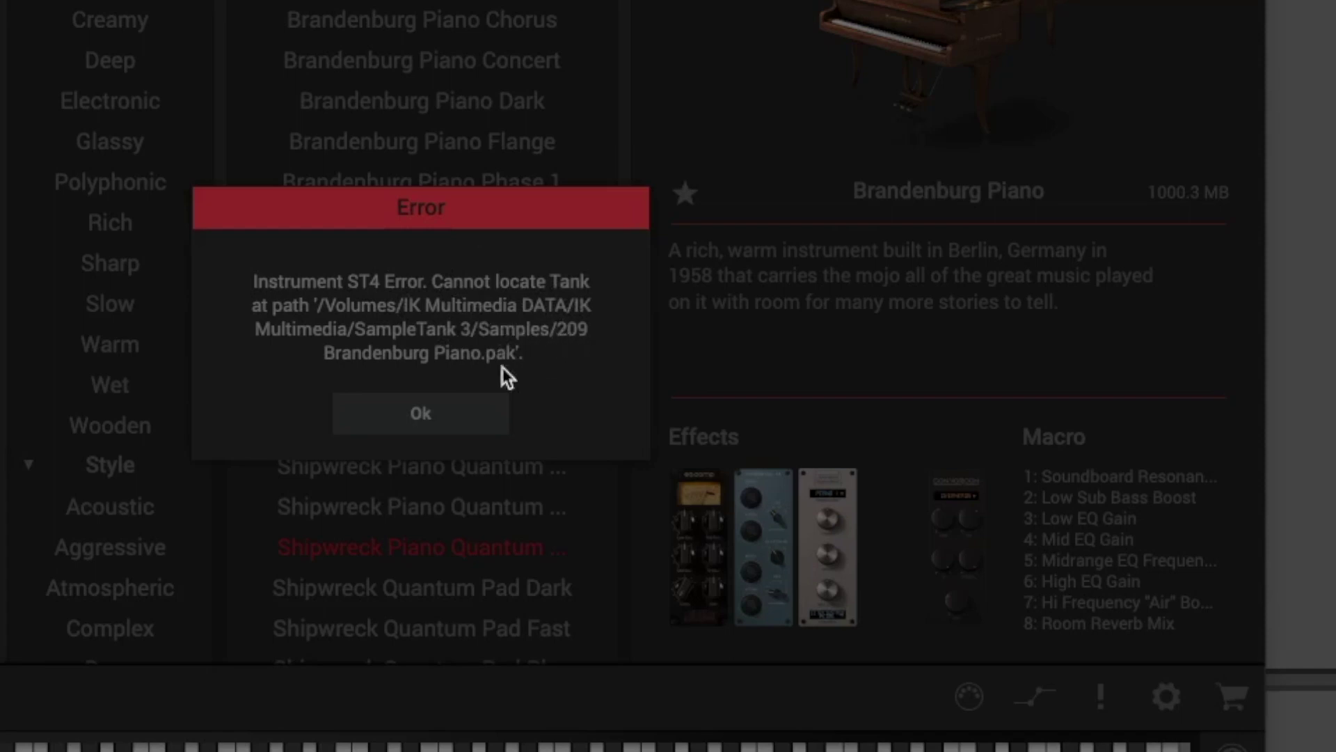
{"action": "left_click", "coordinate": [477, 416]}
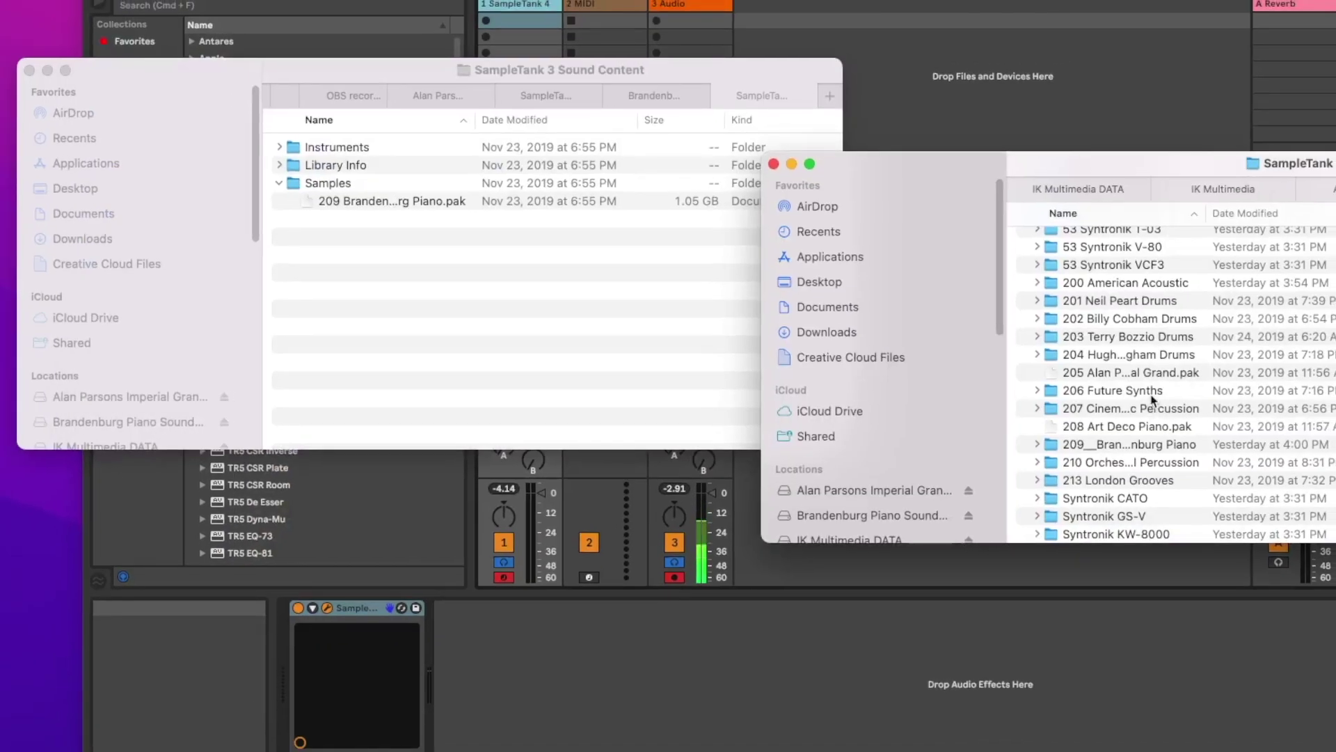
- Move 209 Brandenburg Piano.pak up into the drive's SampleTank 3 folder
{"action": "left_click", "coordinate": [1038, 444]}
{"action": "left_click_drag", "start_coordinate": [1140, 463], "coordinate": [1090, 420]}
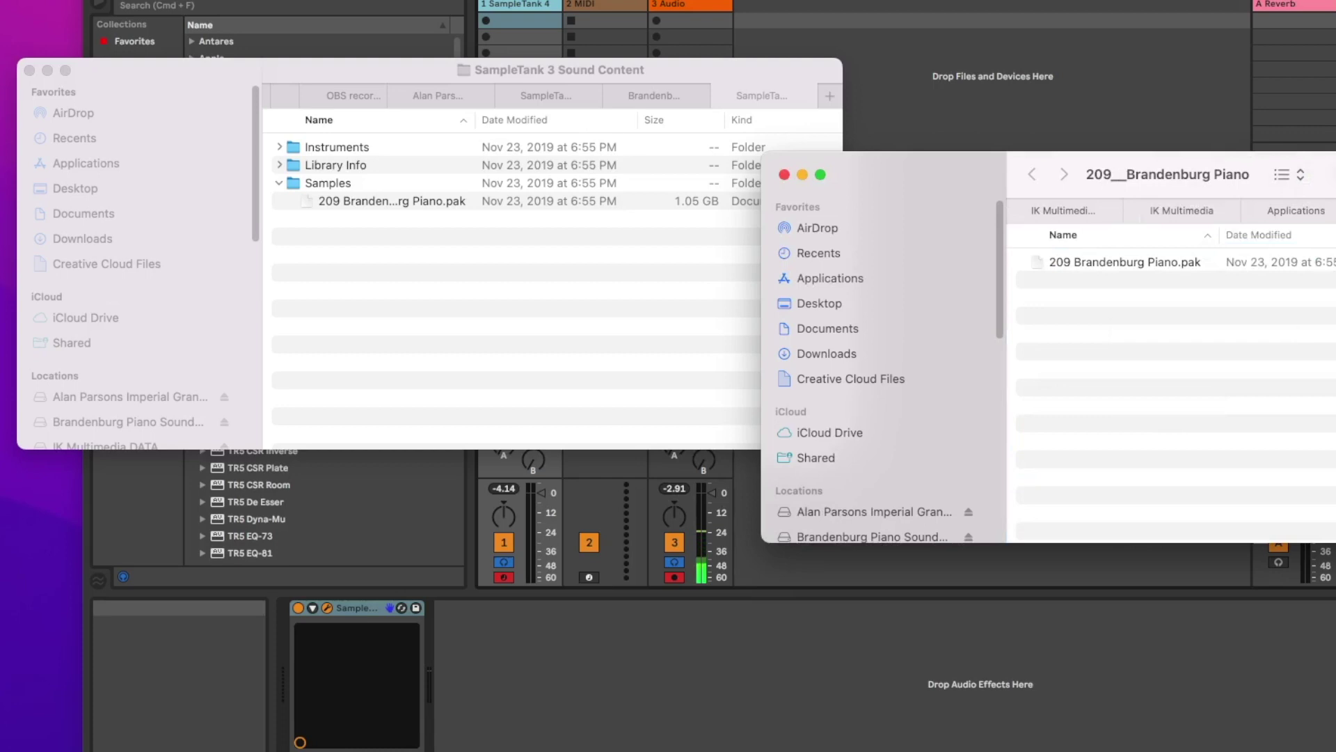
{"action": "left_click_drag", "start_coordinate": [1319, 224], "coordinate": [1169, 380]}
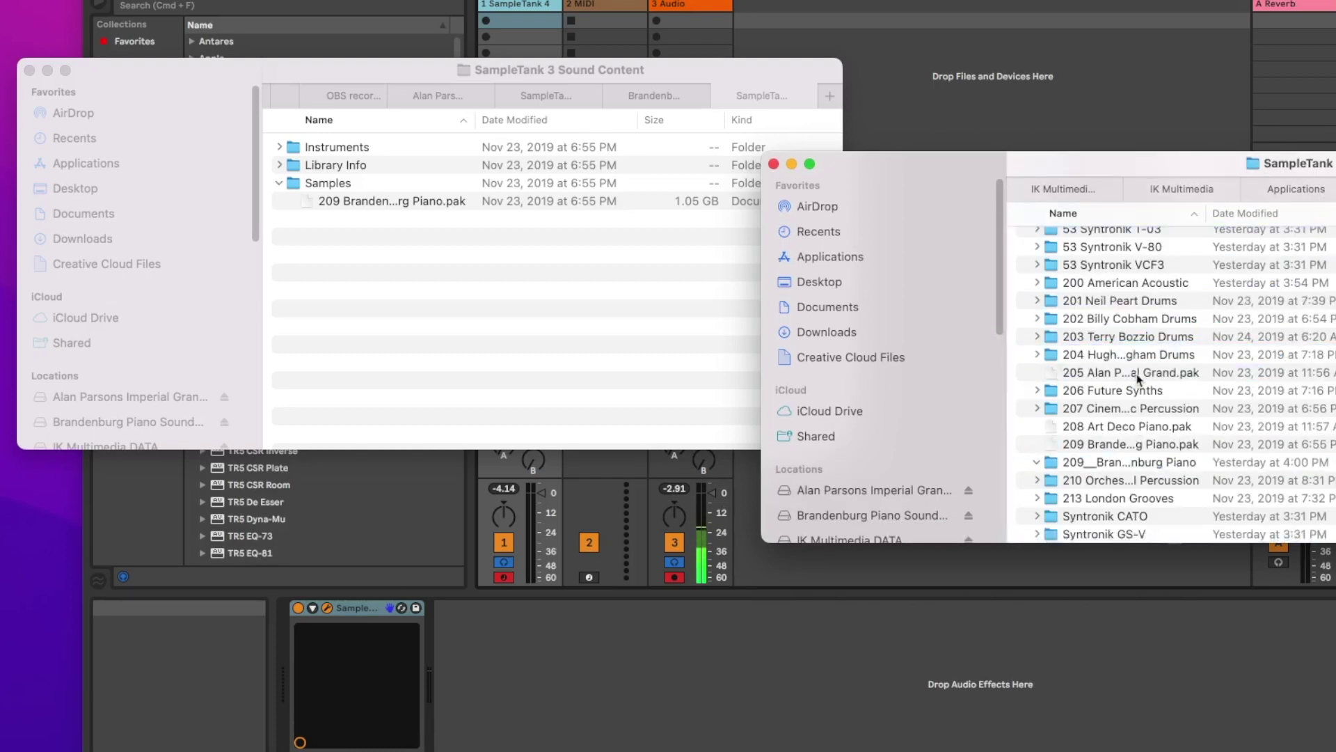
- Move the emptied 209 Brandenburg Piano folder to the Trash
{"action": "left_click", "coordinate": [1118, 463]}
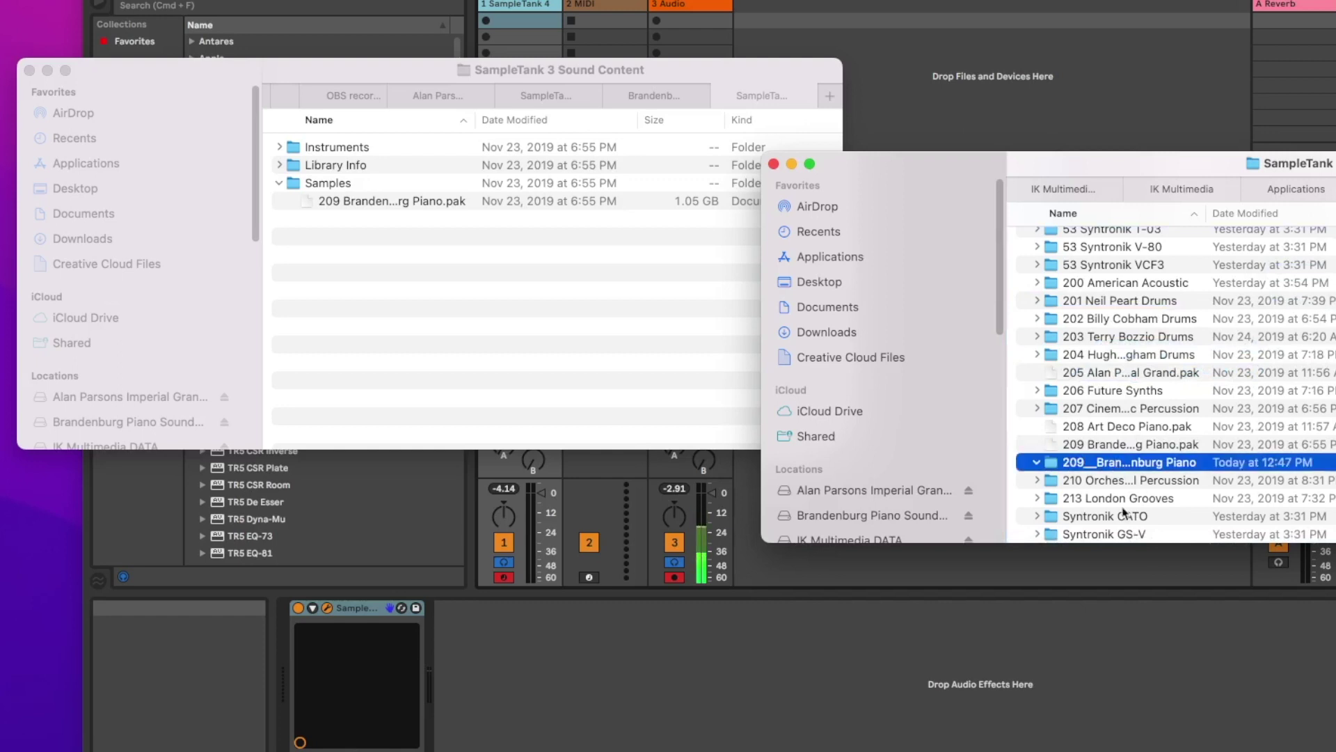
{"action": "right_click", "coordinate": [1129, 471]}
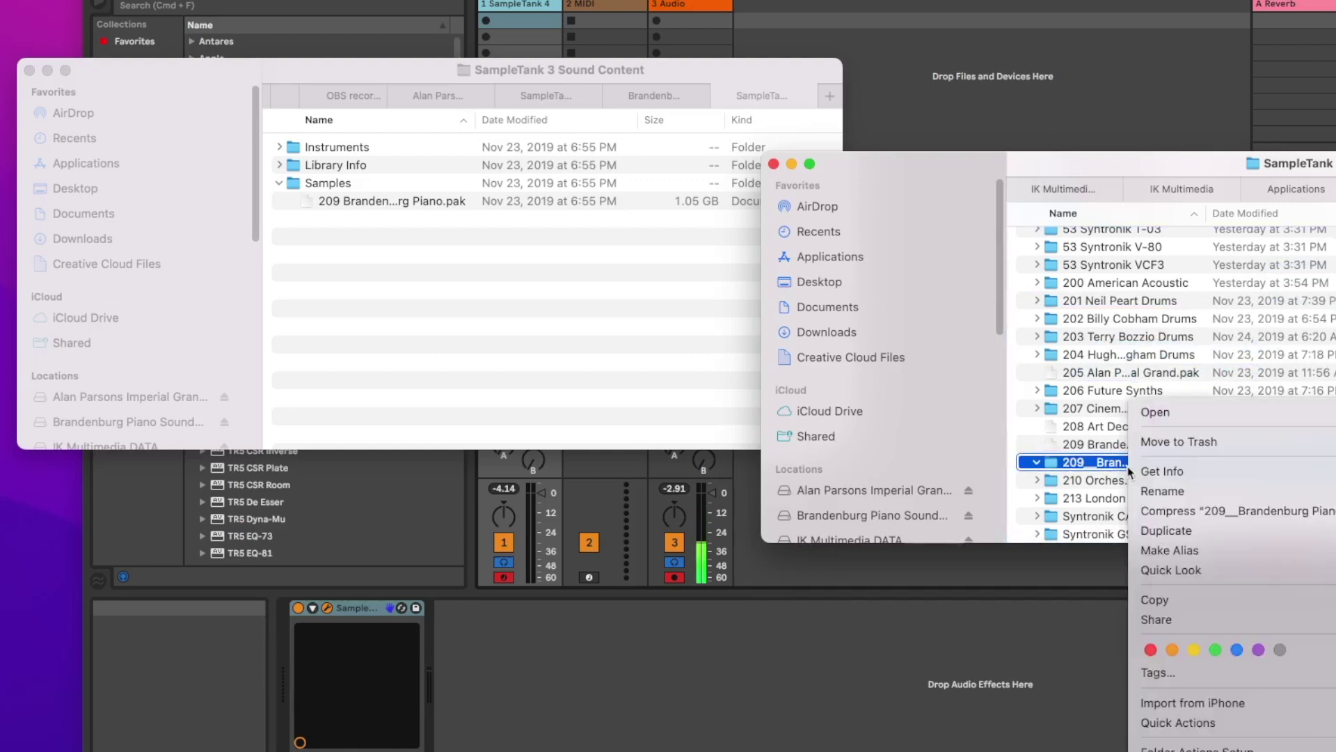
{"action": "left_click", "coordinate": [1181, 442]}
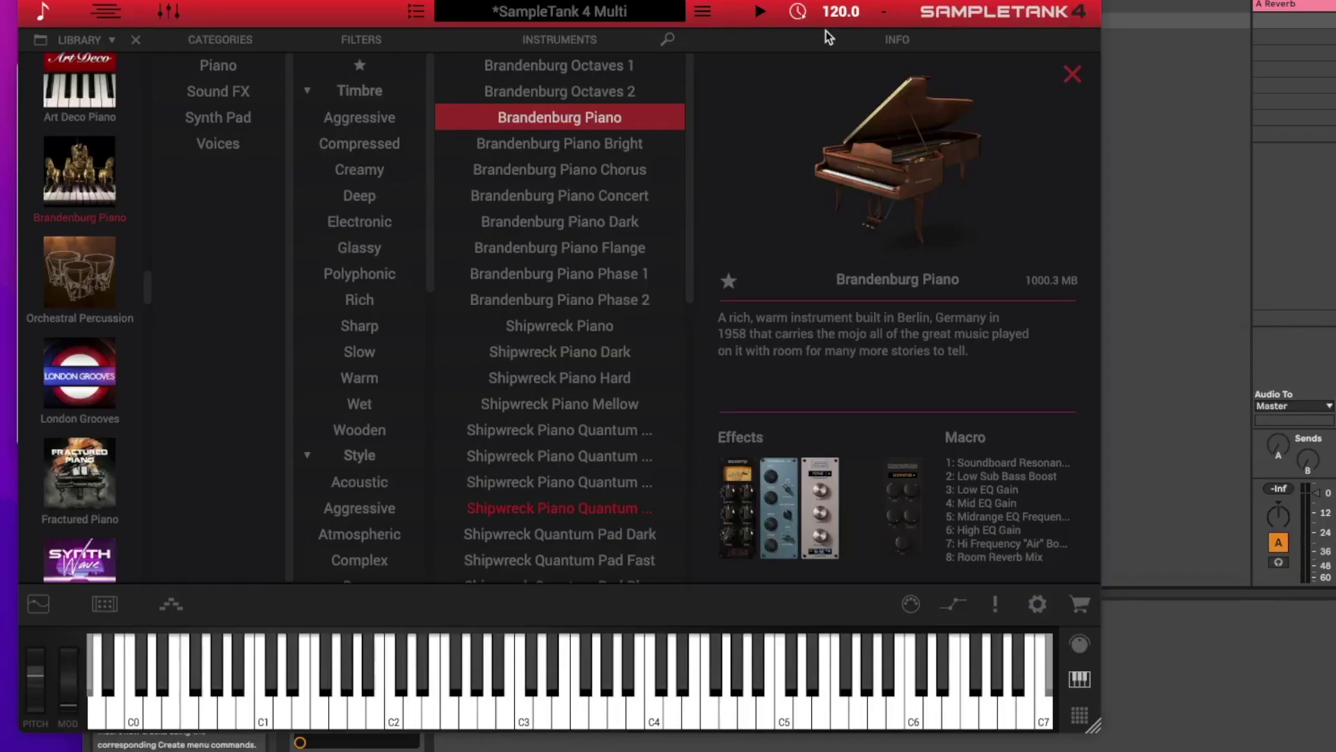
- Reload the Brandenburg Piano preset in SampleTank 4, then close the plug-in and return to Finder
{"action": "double_click", "coordinate": [588, 119]}
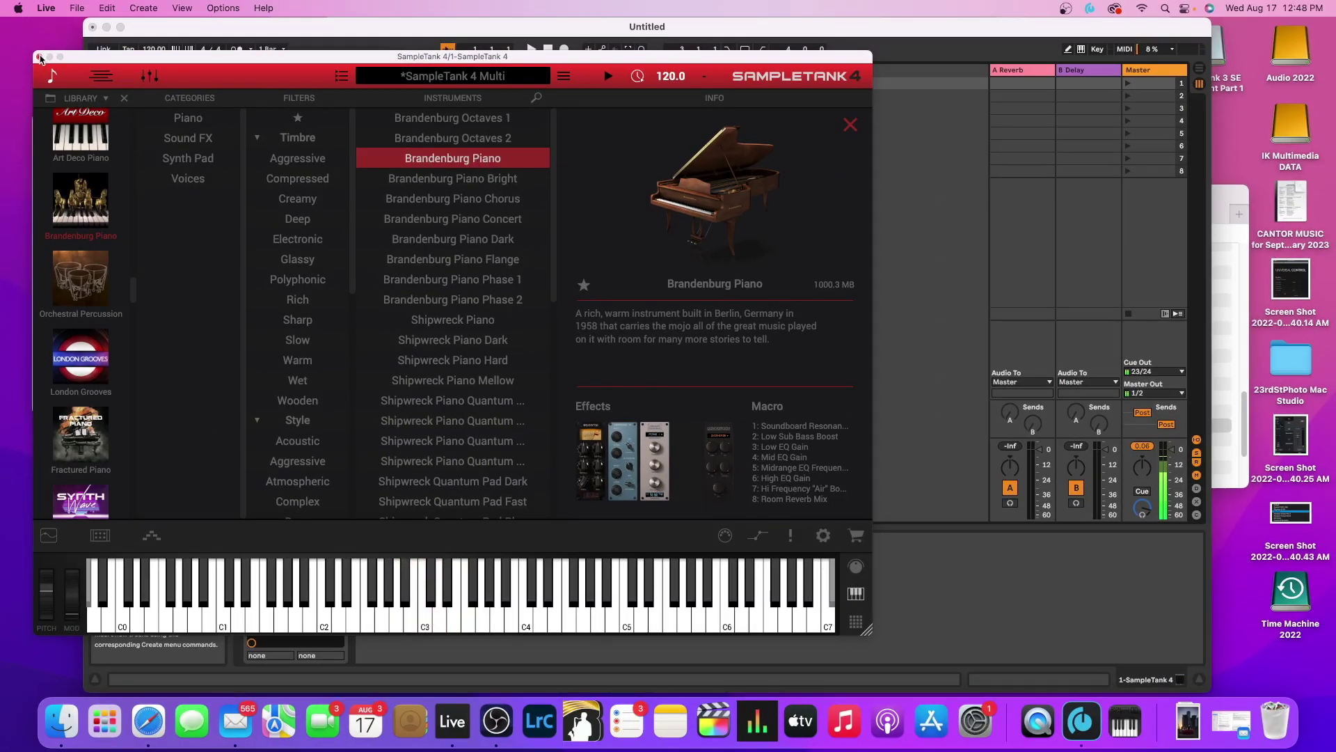
{"action": "left_click", "coordinate": [39, 57]}
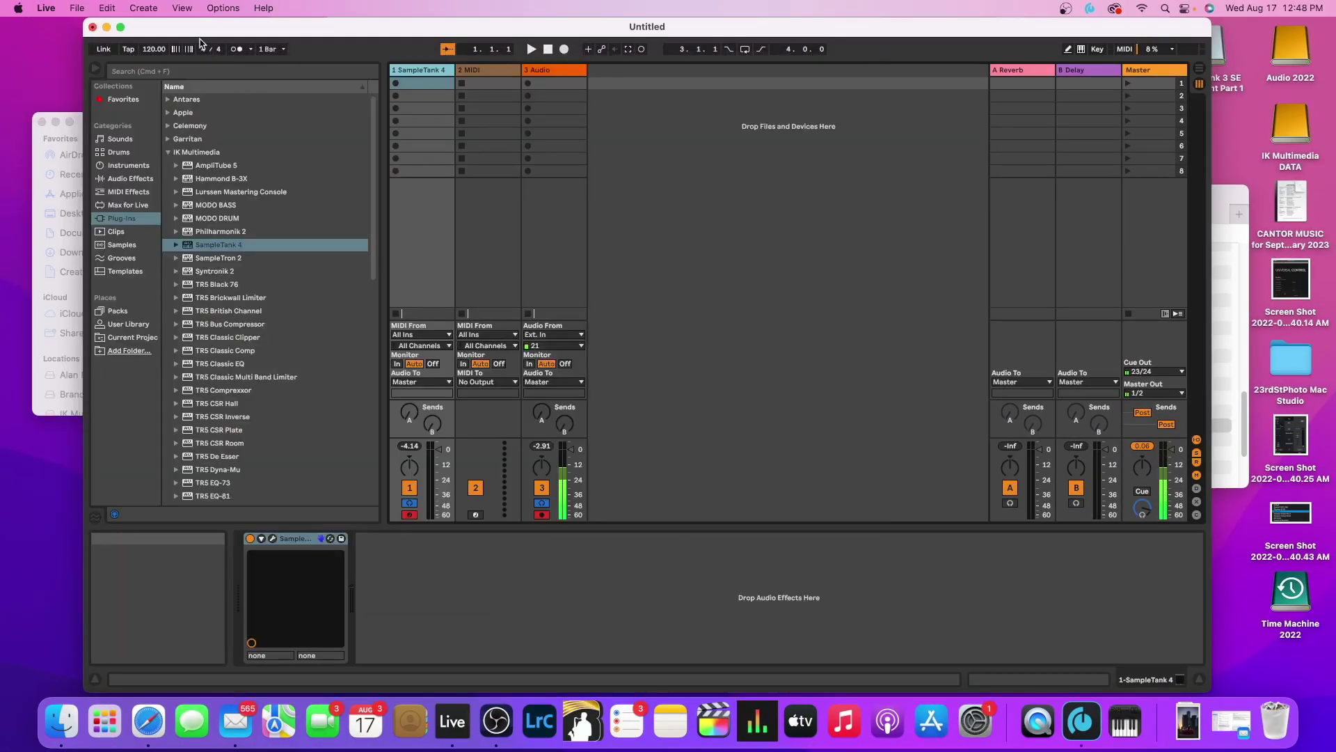
{"action": "left_click", "coordinate": [55, 341]}
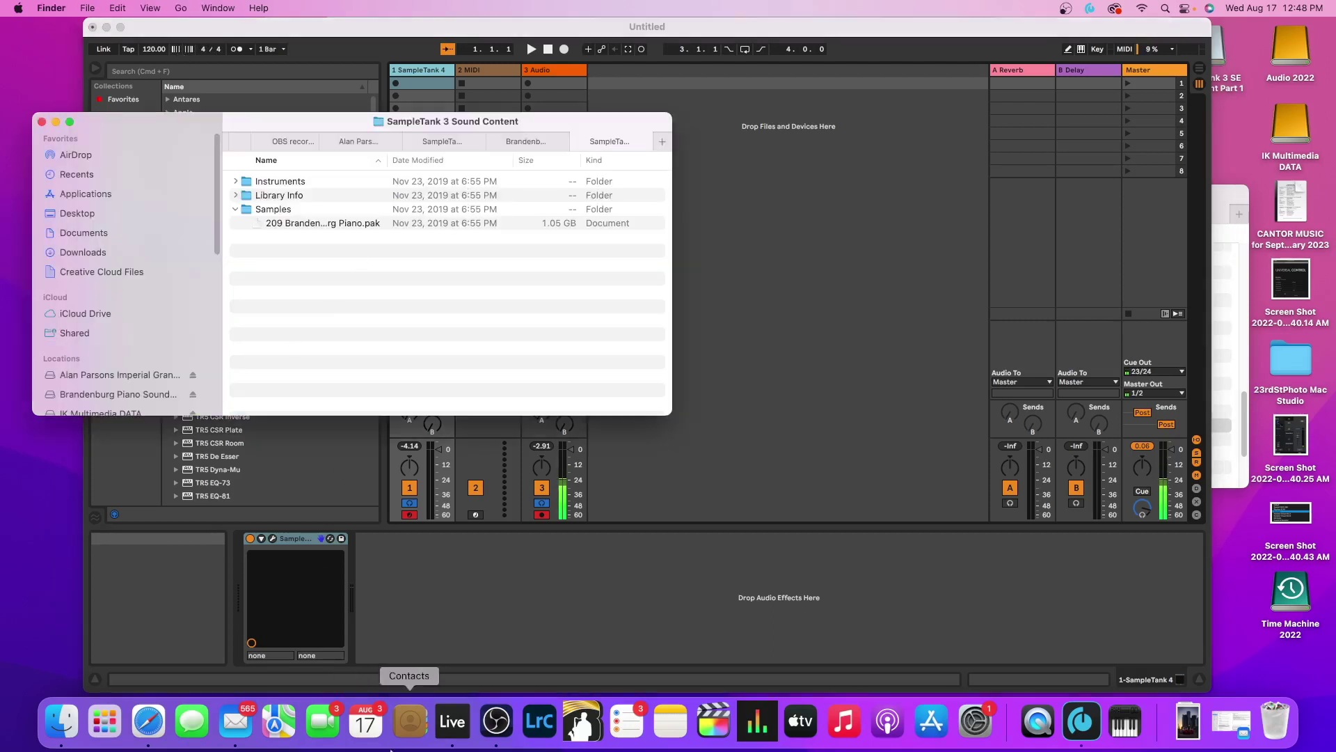
{"action": "key", "text": "super+grave"}
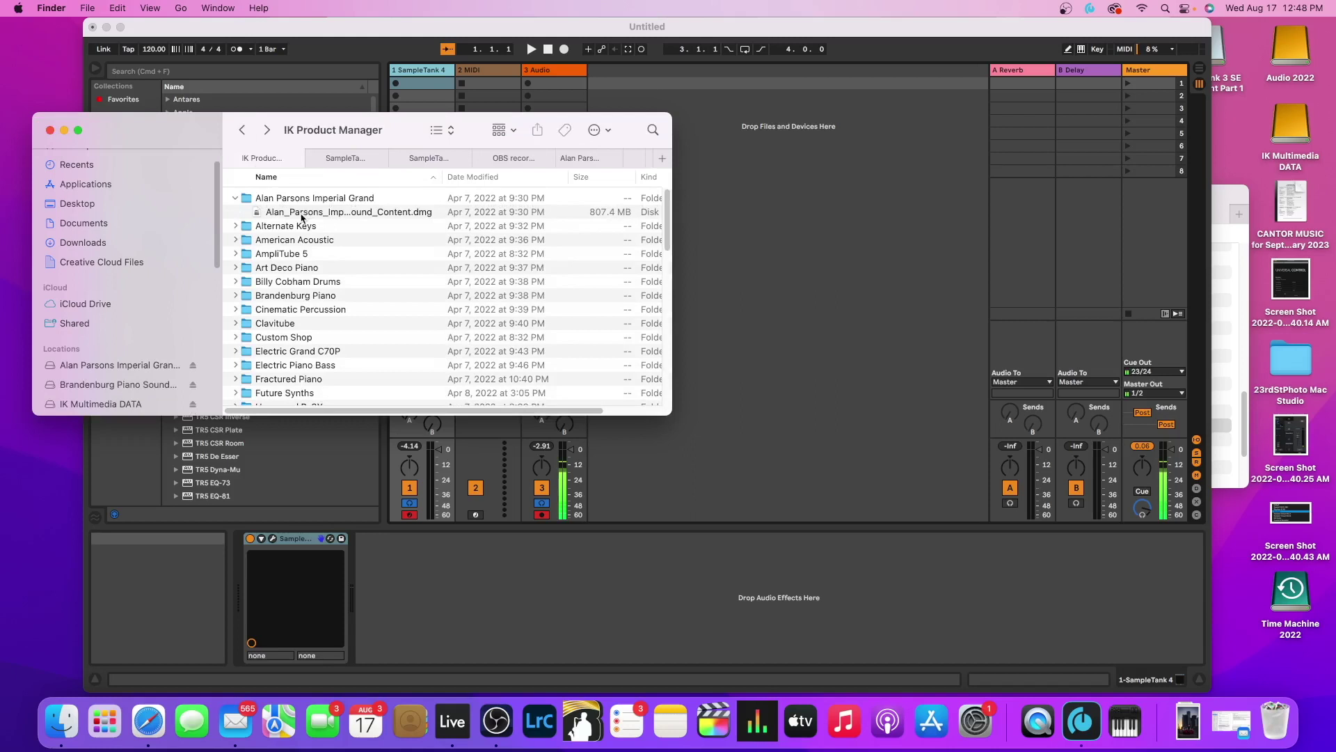
- Mount the Cinematic Percussion disk image, then close the four open Sound Content views
{"action": "scroll", "coordinate": [272, 221], "scroll_direction": "down", "scroll_amount": 2}
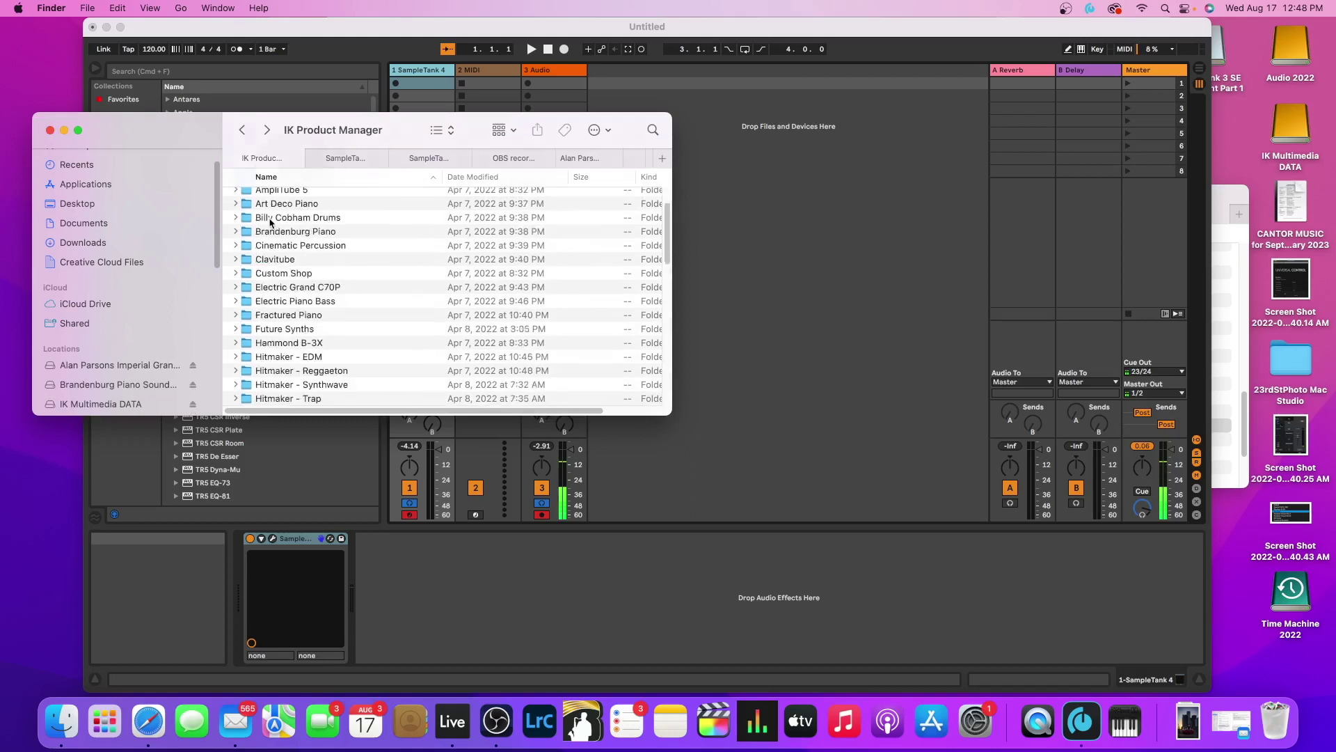
{"action": "left_click", "coordinate": [236, 244]}
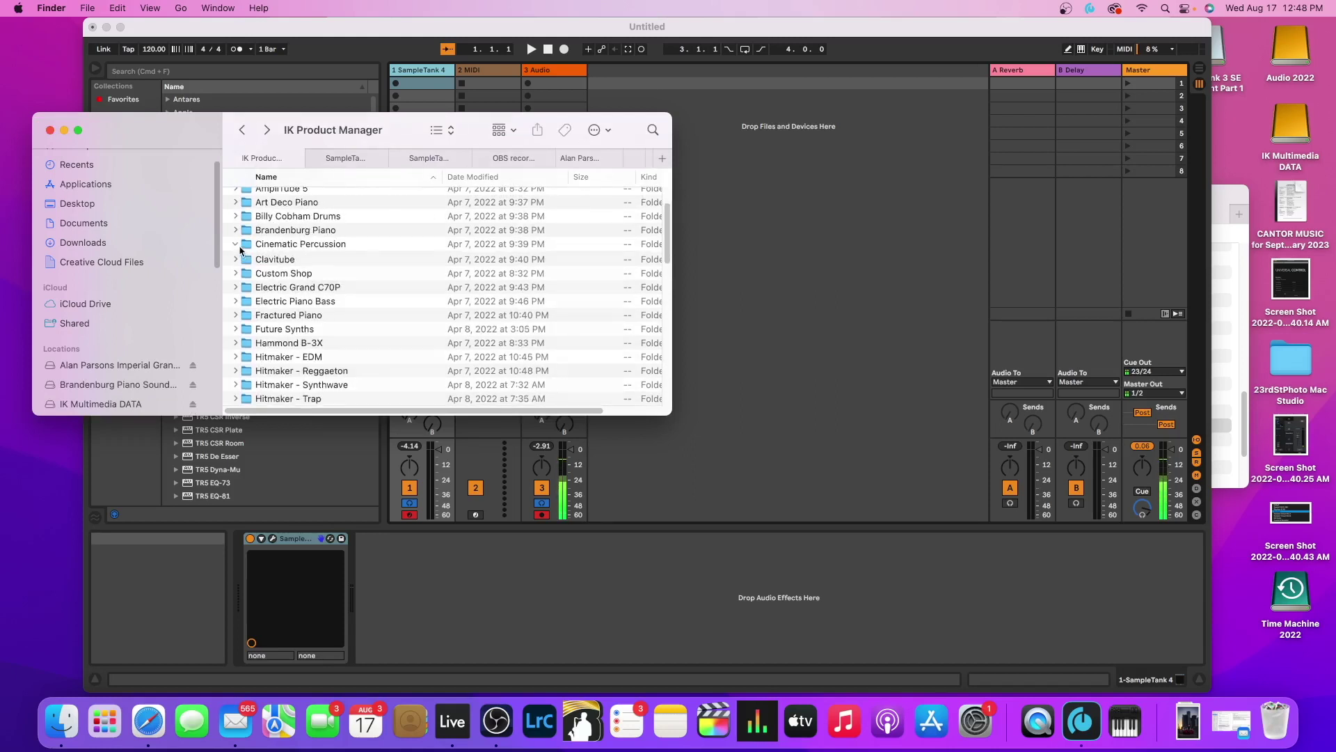
{"action": "double_click", "coordinate": [312, 258]}
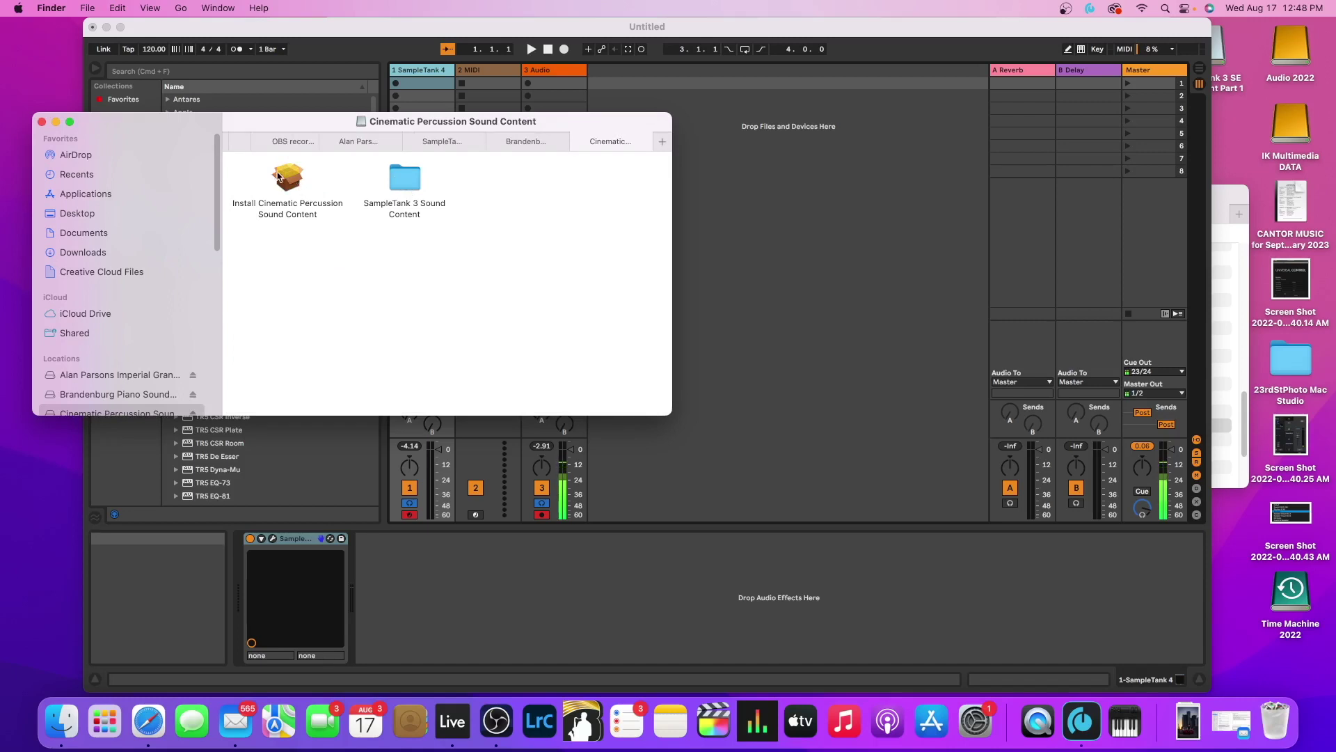
{"action": "left_click", "coordinate": [578, 142]}
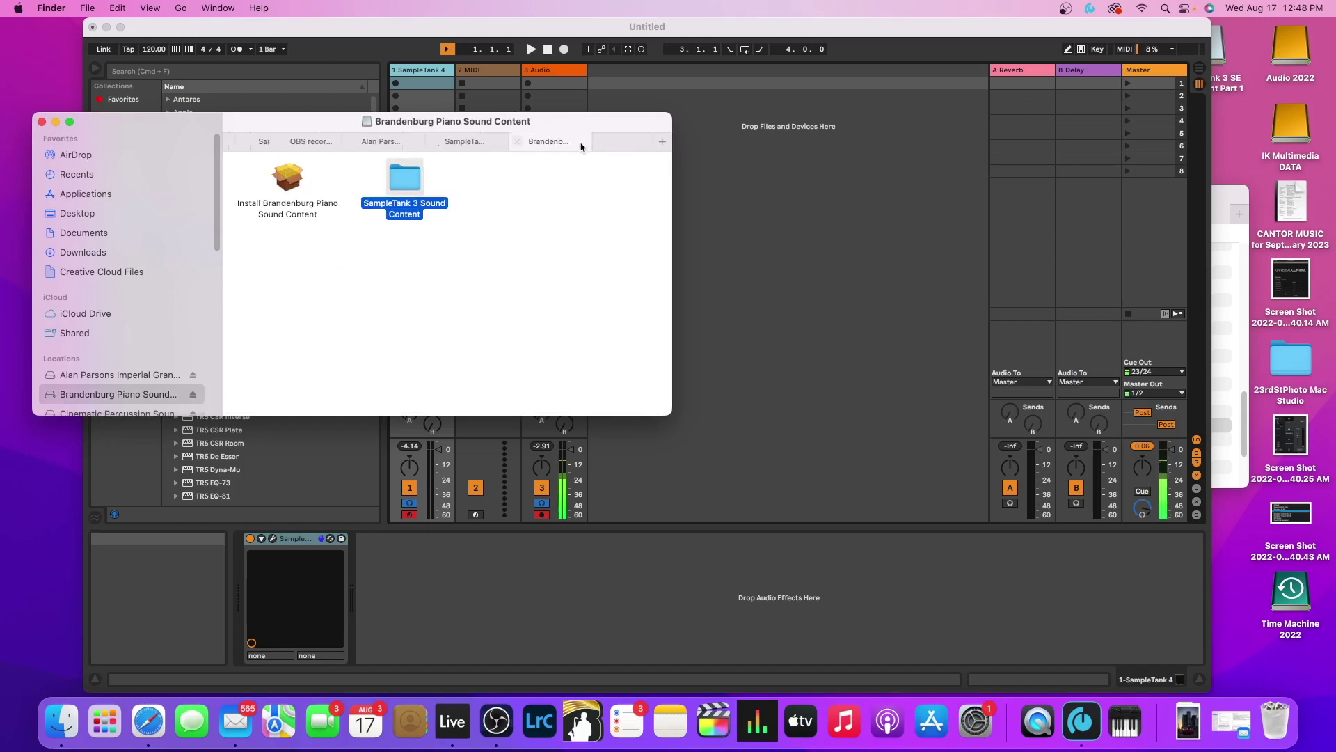
{"action": "left_click", "coordinate": [578, 142]}
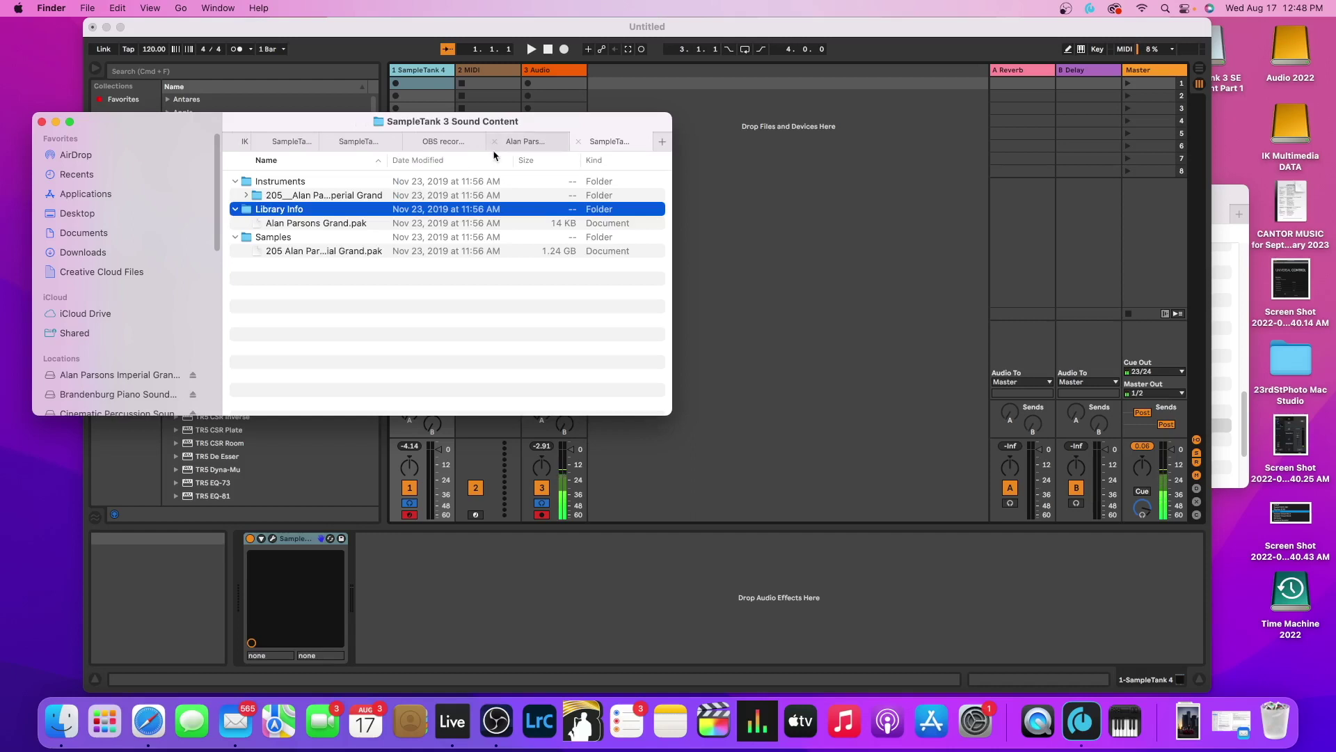
{"action": "left_click", "coordinate": [576, 142]}
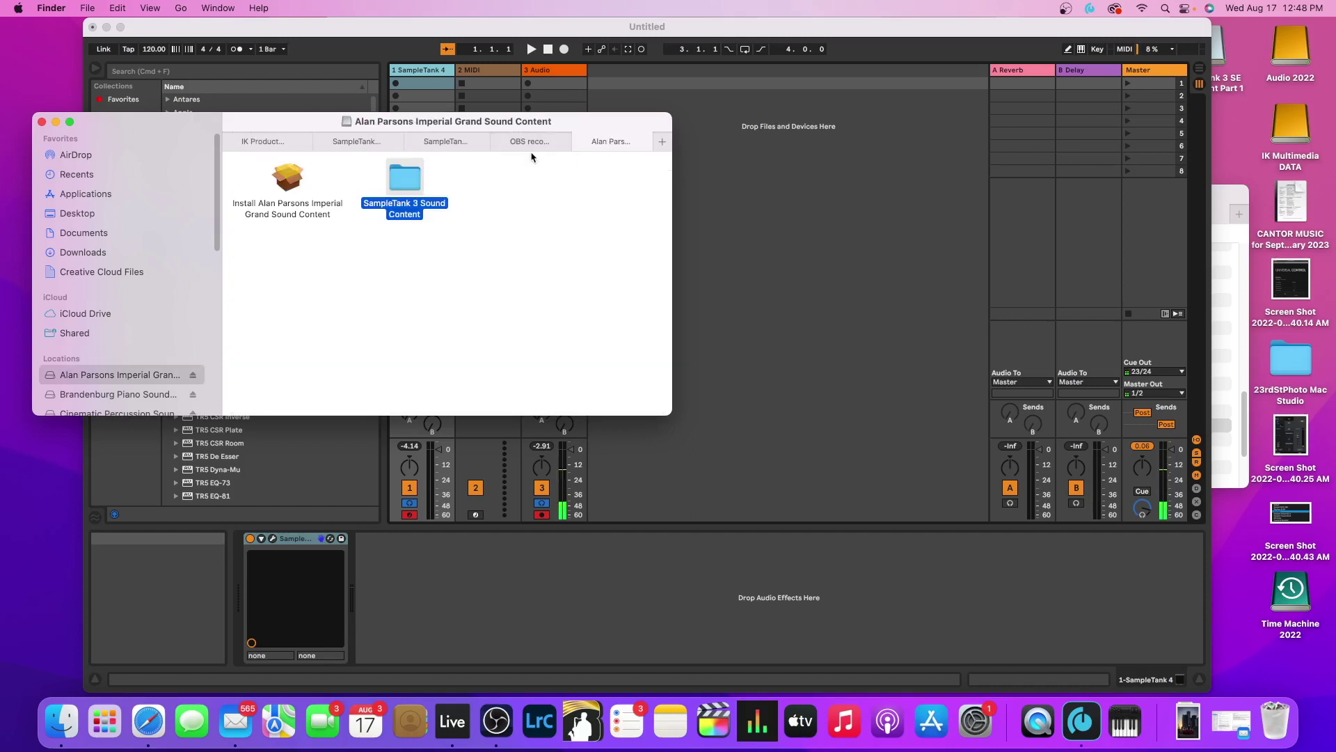
{"action": "left_click", "coordinate": [577, 142]}
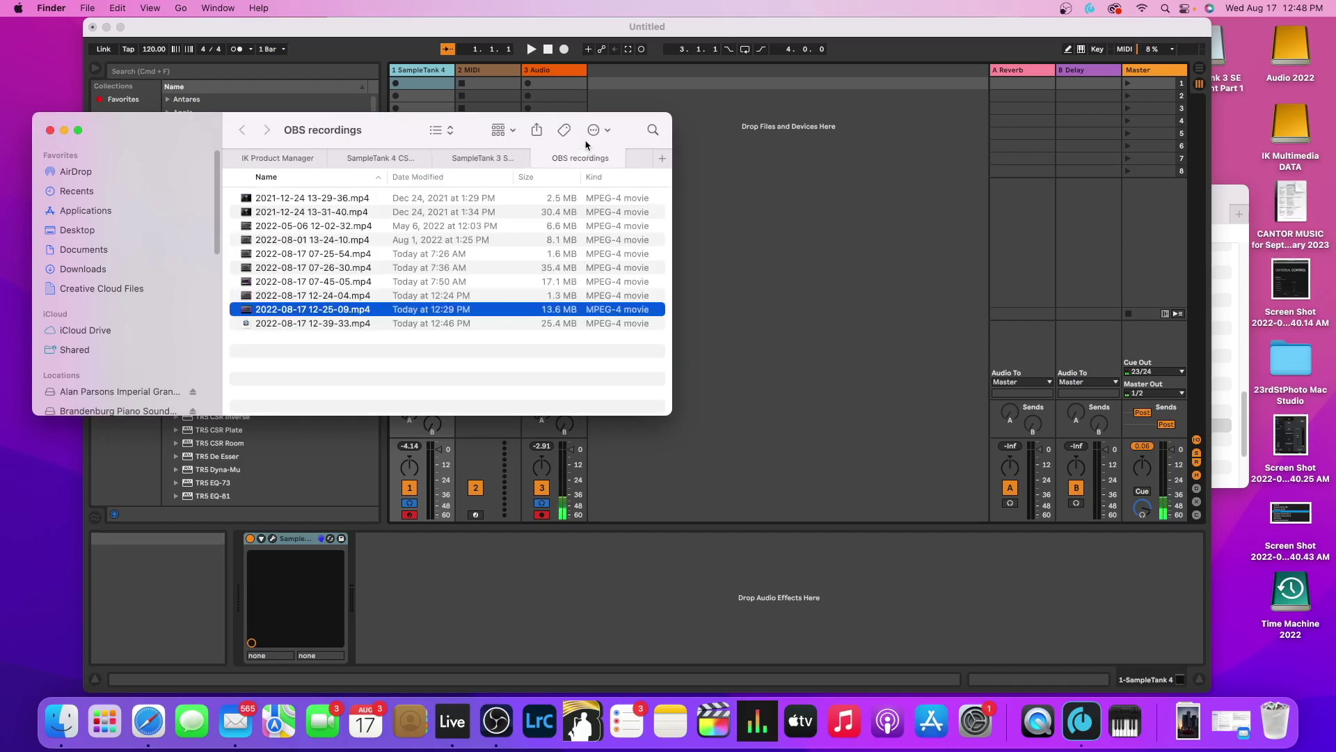
- Expand Electric Grand C70P in IK Product Manager and mount its sound content disk image
{"action": "left_click", "coordinate": [275, 160]}
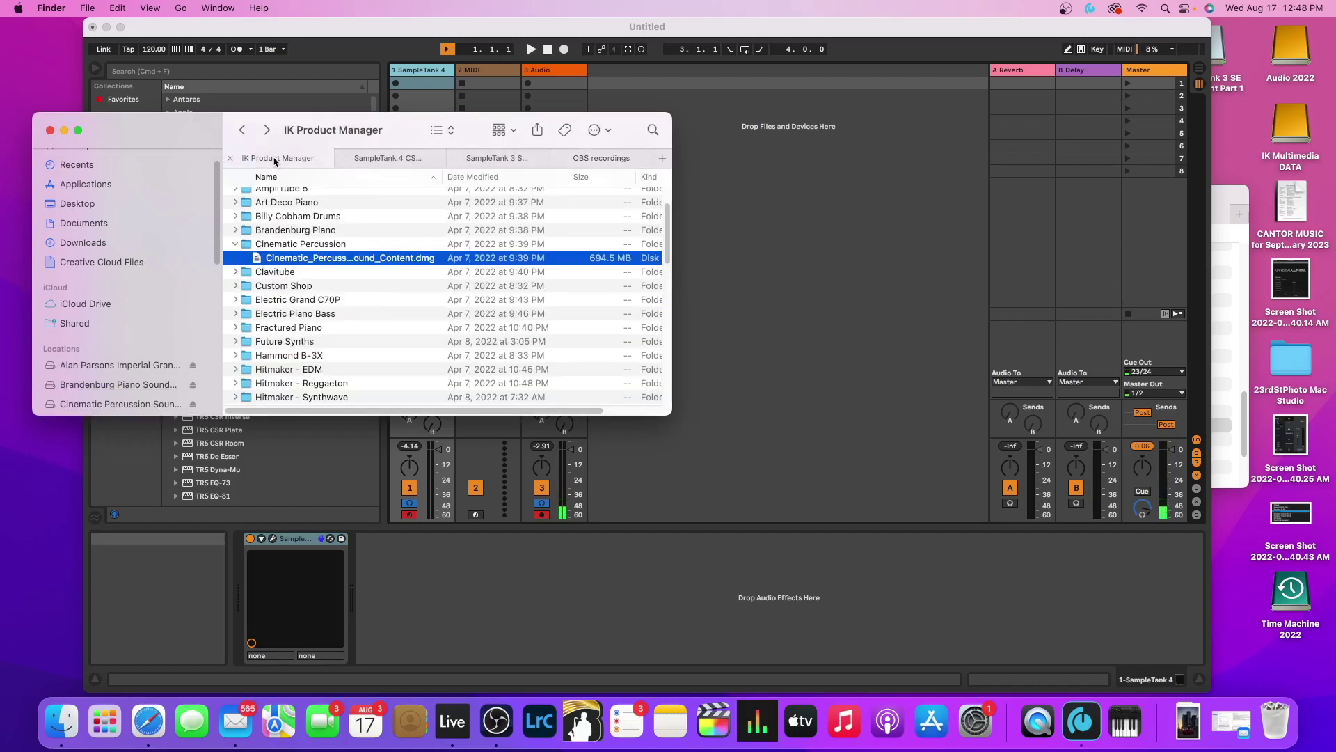
{"action": "left_click", "coordinate": [235, 302]}
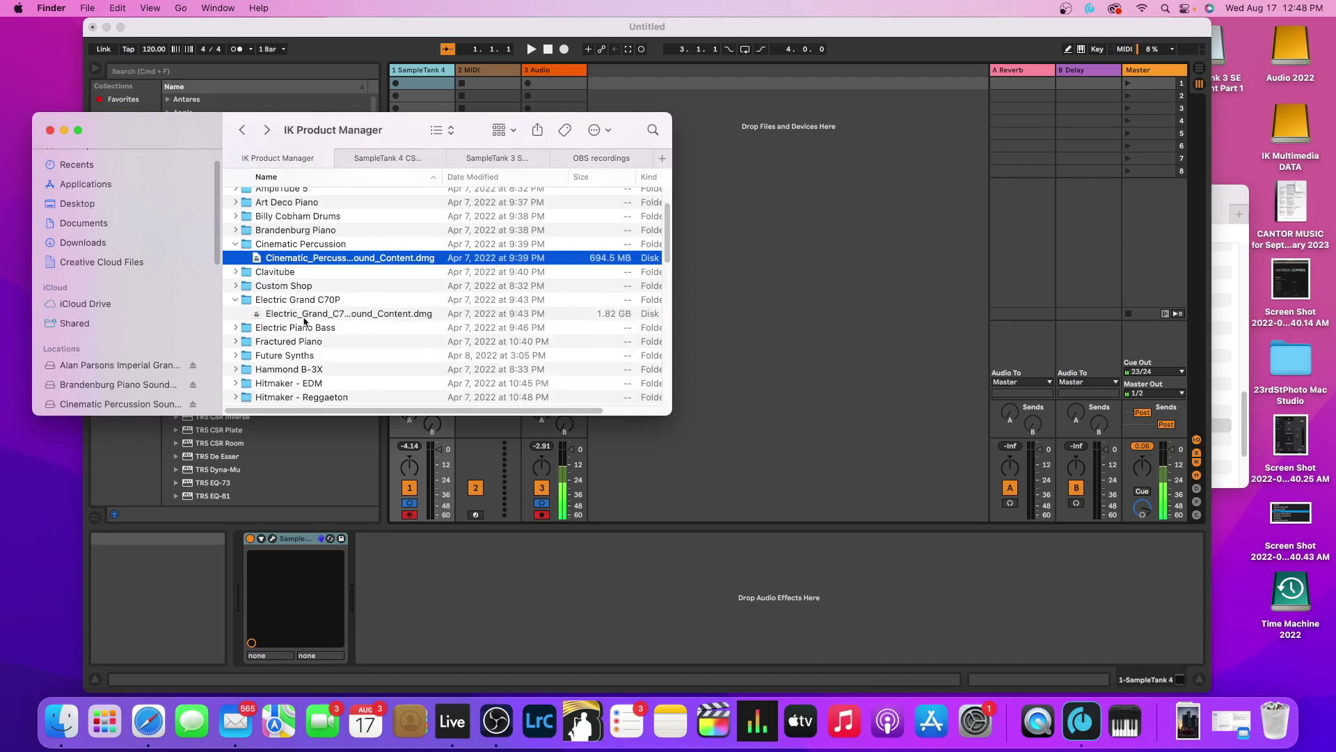
{"action": "left_click", "coordinate": [304, 317]}
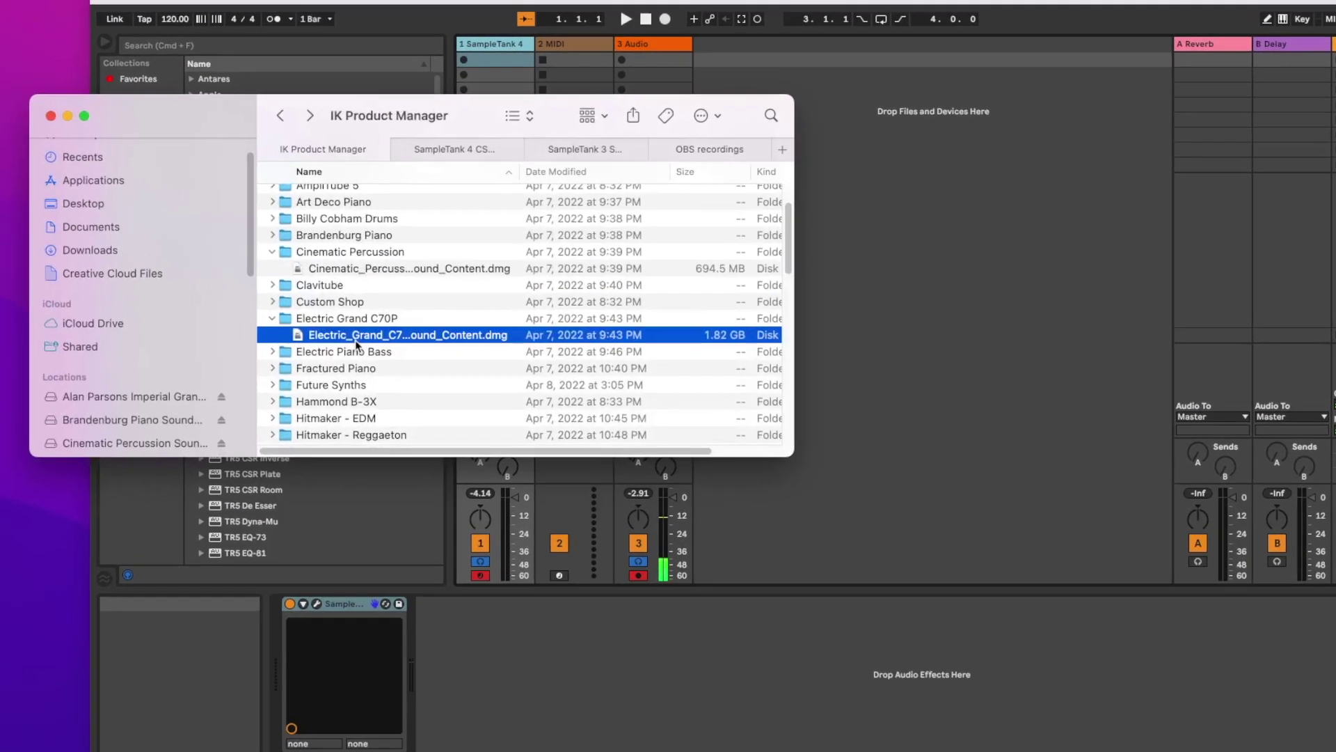
{"action": "double_click", "coordinate": [356, 337]}
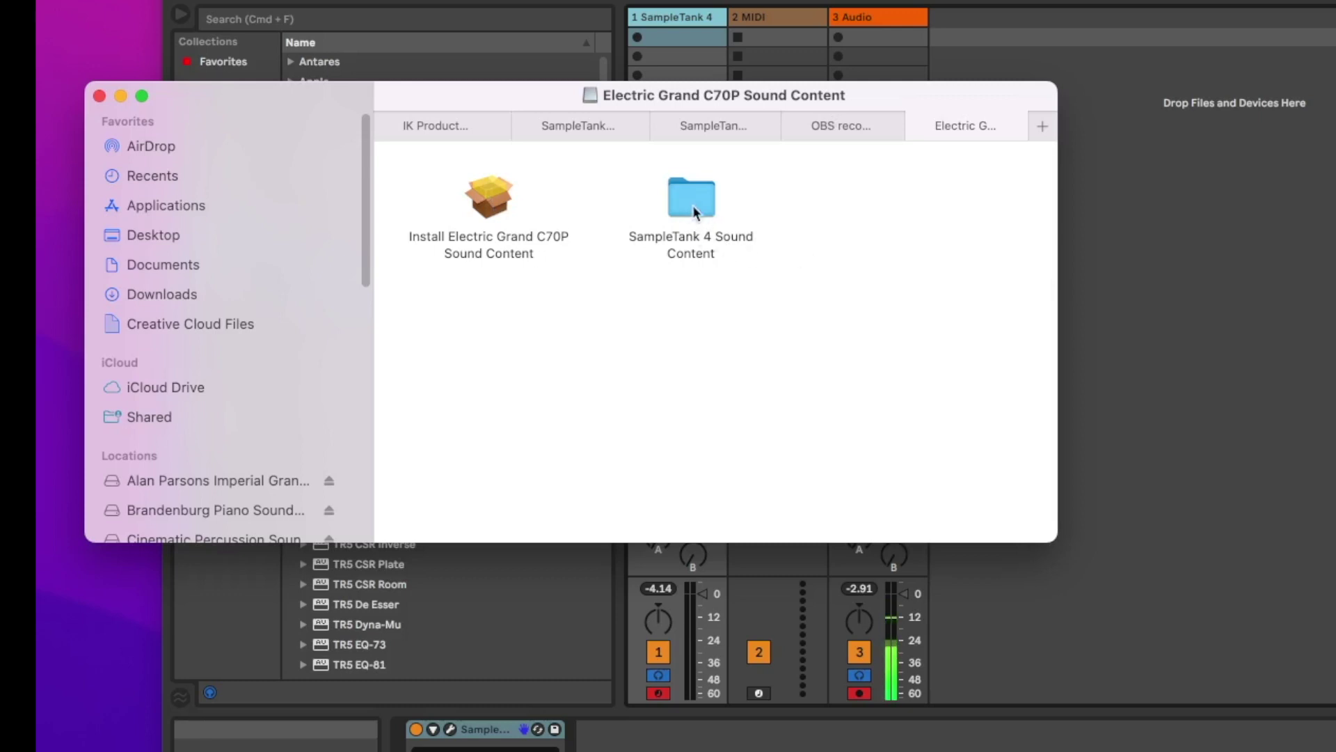
- Open the Part 1 SampleTank 3 Sound Content folder and the drive's SampleTank 3 folder
{"action": "left_click", "coordinate": [722, 126]}
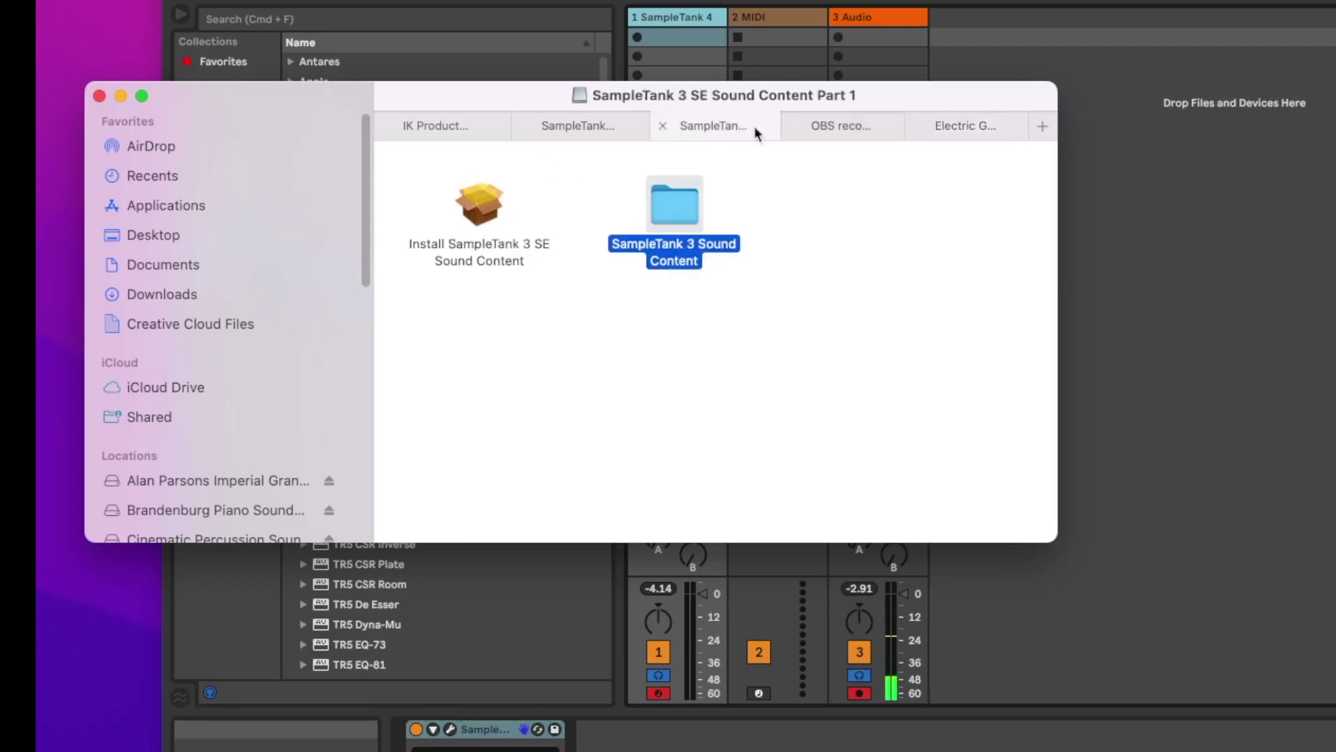
{"action": "double_click", "coordinate": [664, 201]}
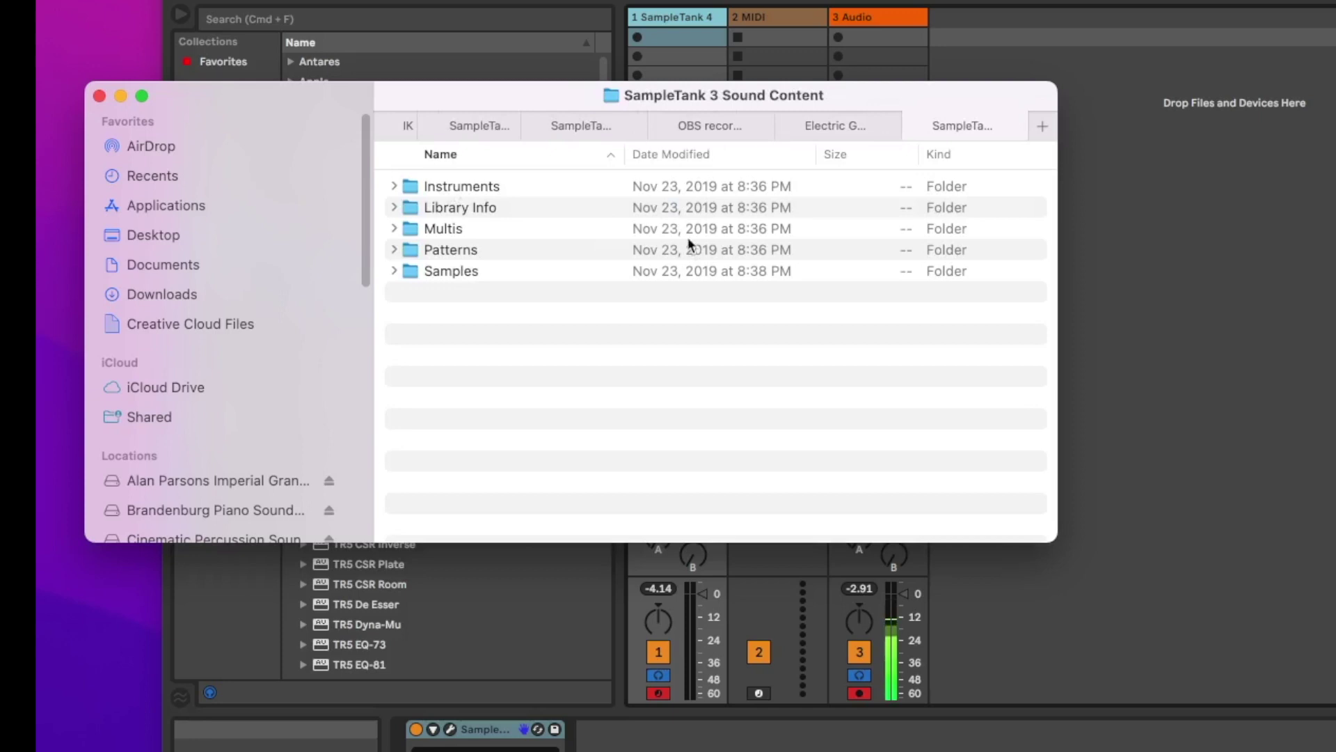
{"action": "scroll", "coordinate": [216, 487], "scroll_direction": "down", "scroll_amount": 2}
{"action": "scroll", "coordinate": [214, 483], "scroll_direction": "down", "scroll_amount": 1}
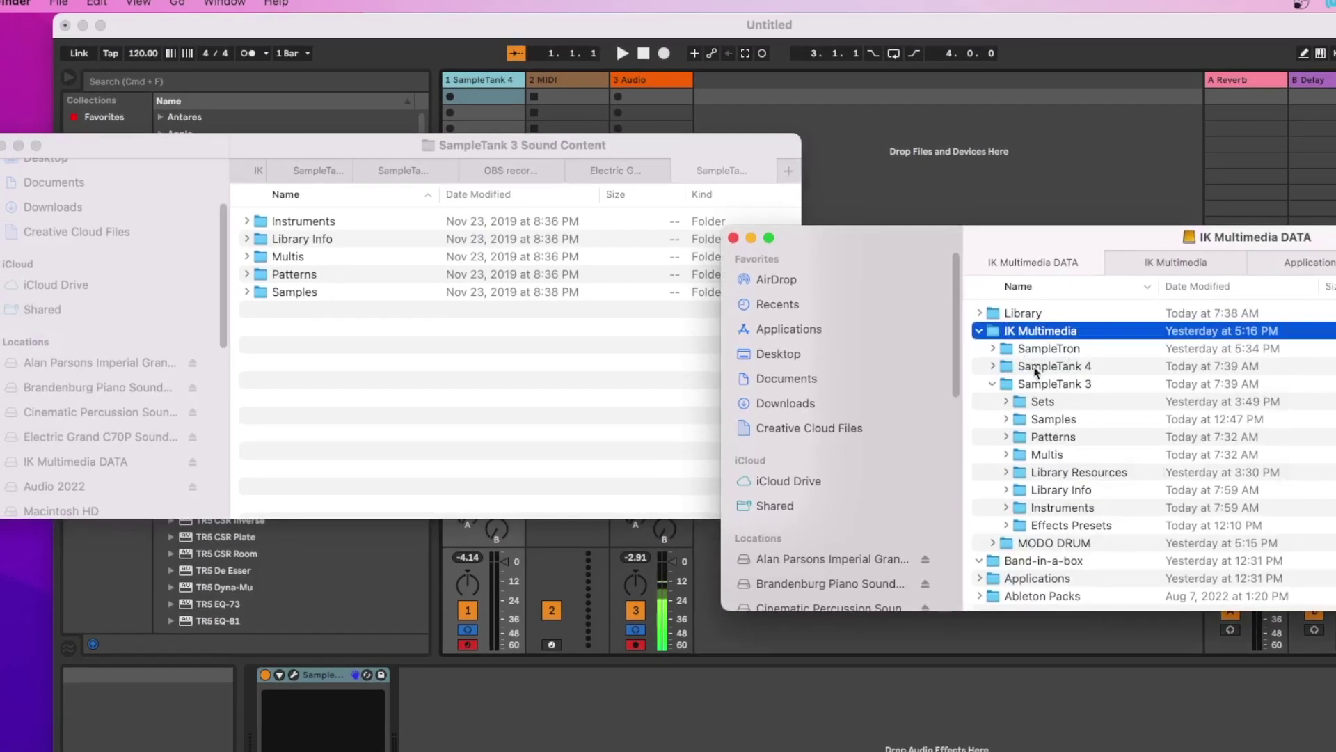
{"action": "double_click", "coordinate": [1056, 384]}
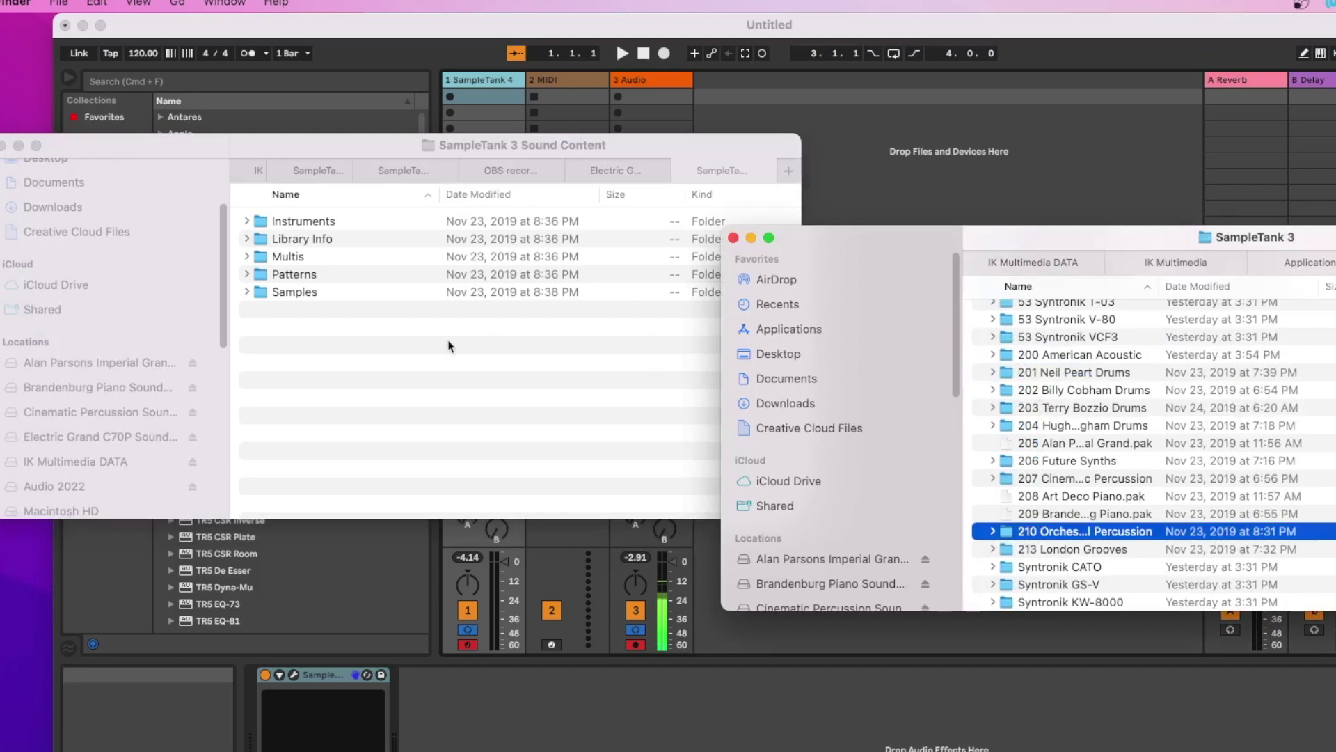
- Expand both Instruments folders to compare subfolders 01–15, then close the extra tab
{"action": "left_click", "coordinate": [247, 222]}
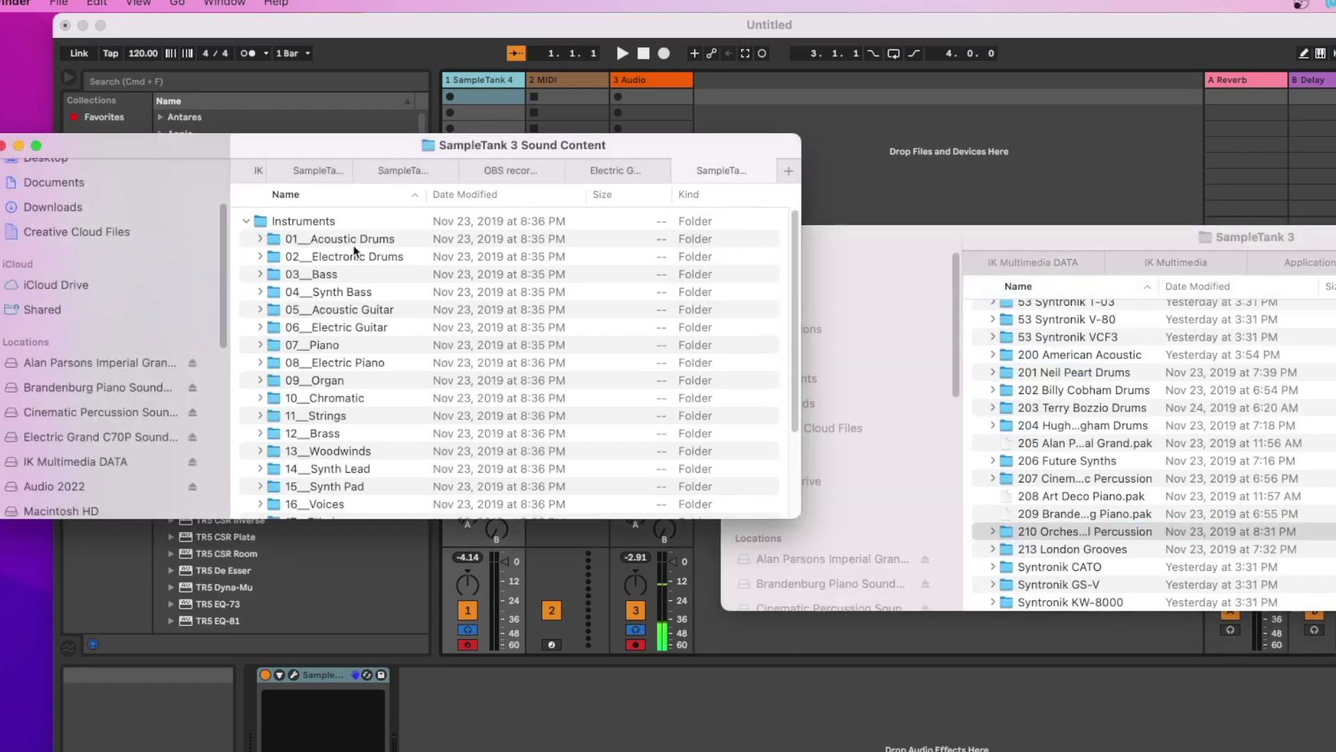
{"action": "scroll", "coordinate": [1142, 429], "scroll_direction": "up", "scroll_amount": 15}
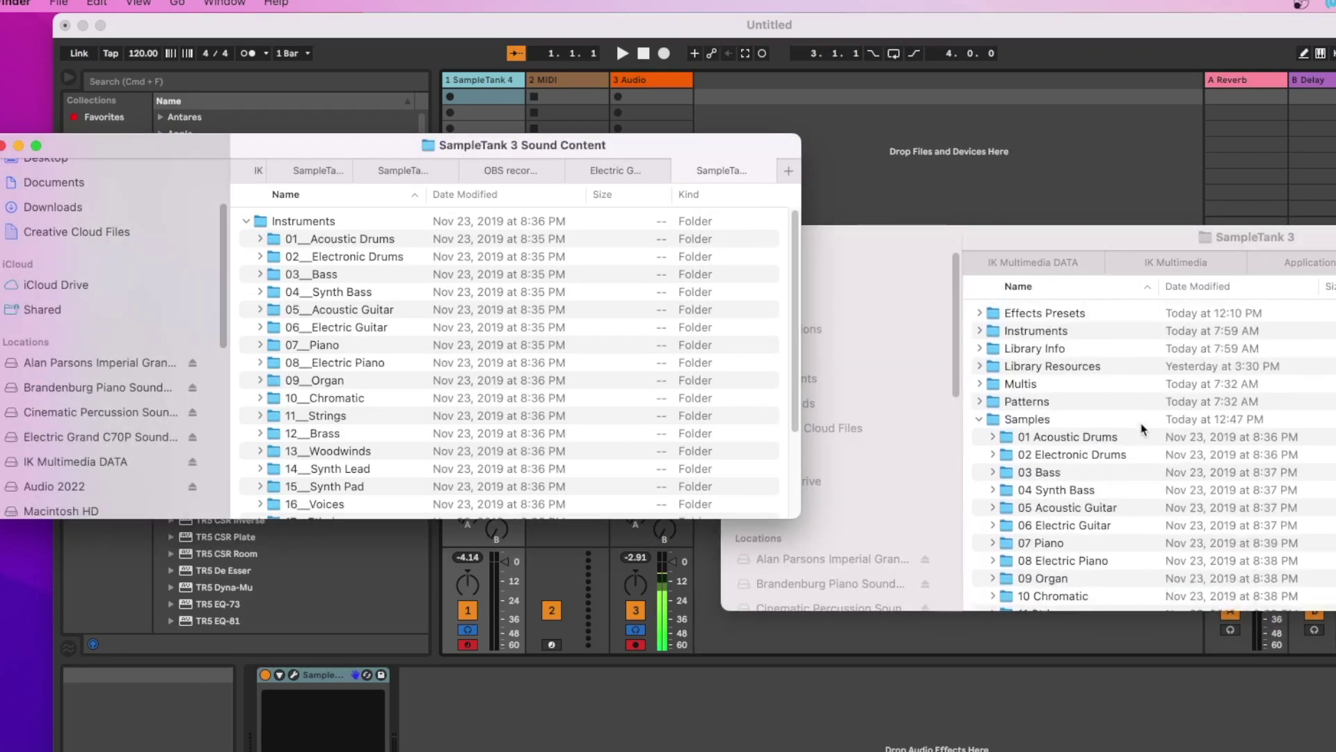
{"action": "left_click", "coordinate": [979, 331]}
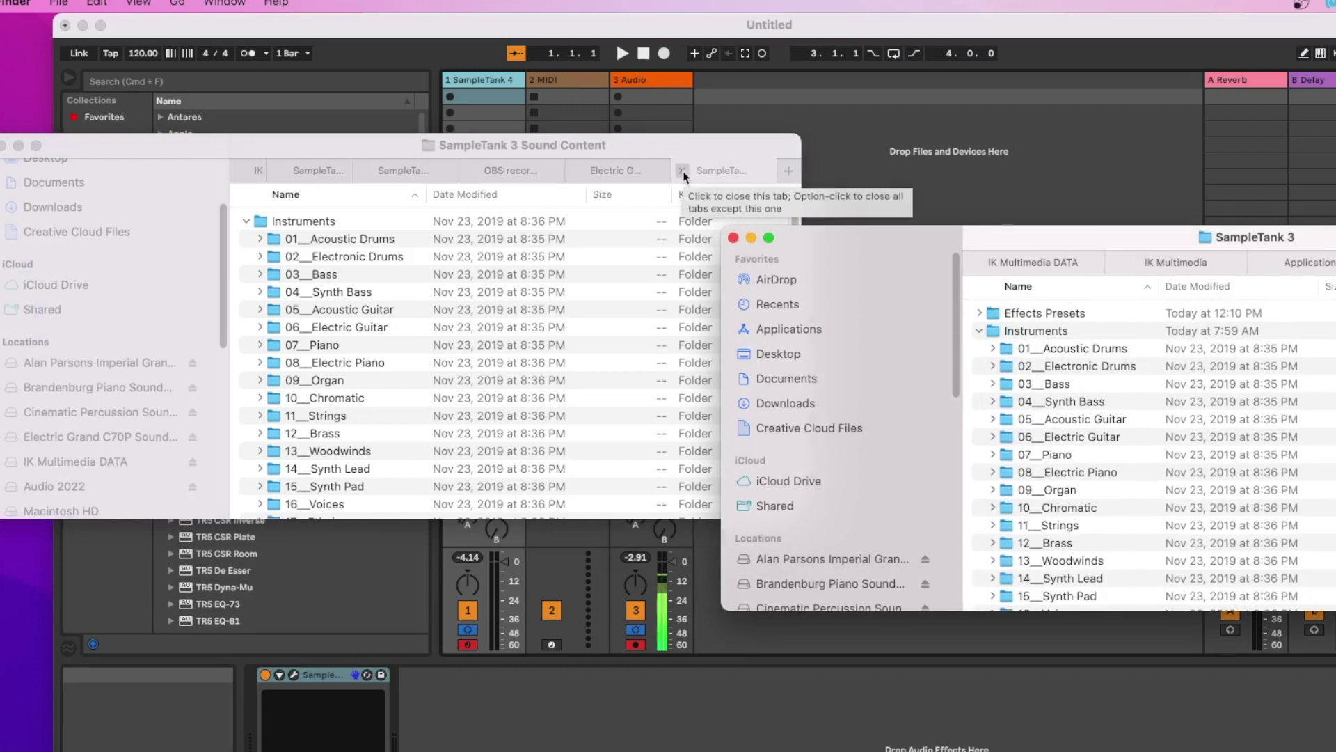
{"action": "left_click", "coordinate": [683, 171]}
- Close the Electric Grand C70P and OBS recordings tabs and return to the IK Multimedia DATA listing
{"action": "left_click", "coordinate": [684, 172]}
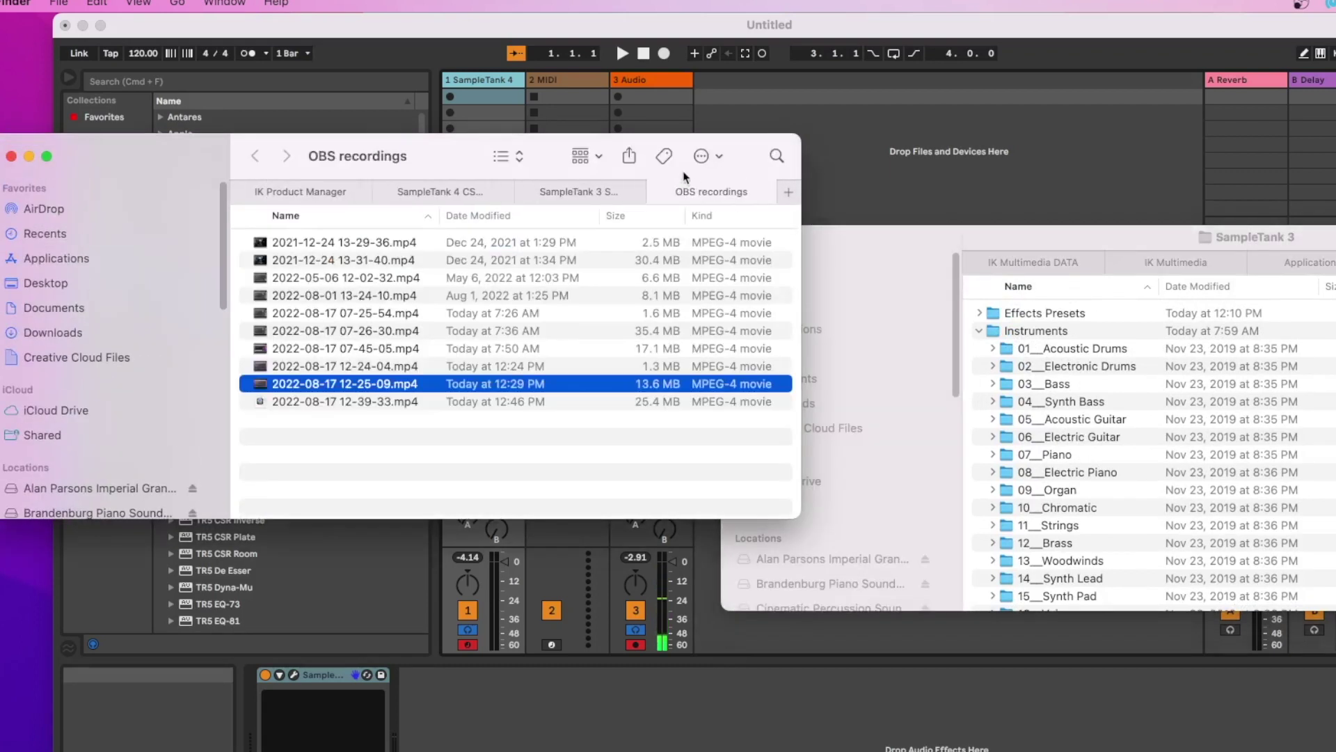
{"action": "left_click", "coordinate": [658, 193]}
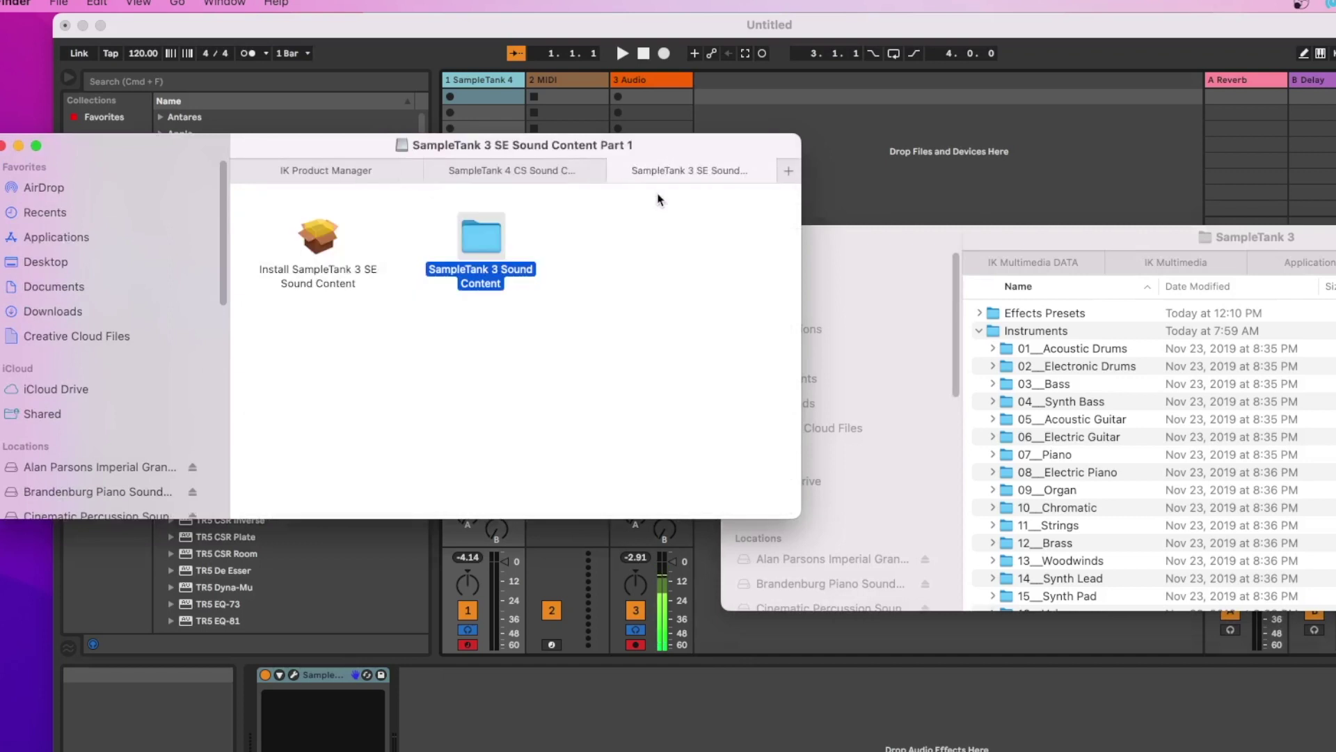
{"action": "left_click", "coordinate": [1055, 264]}
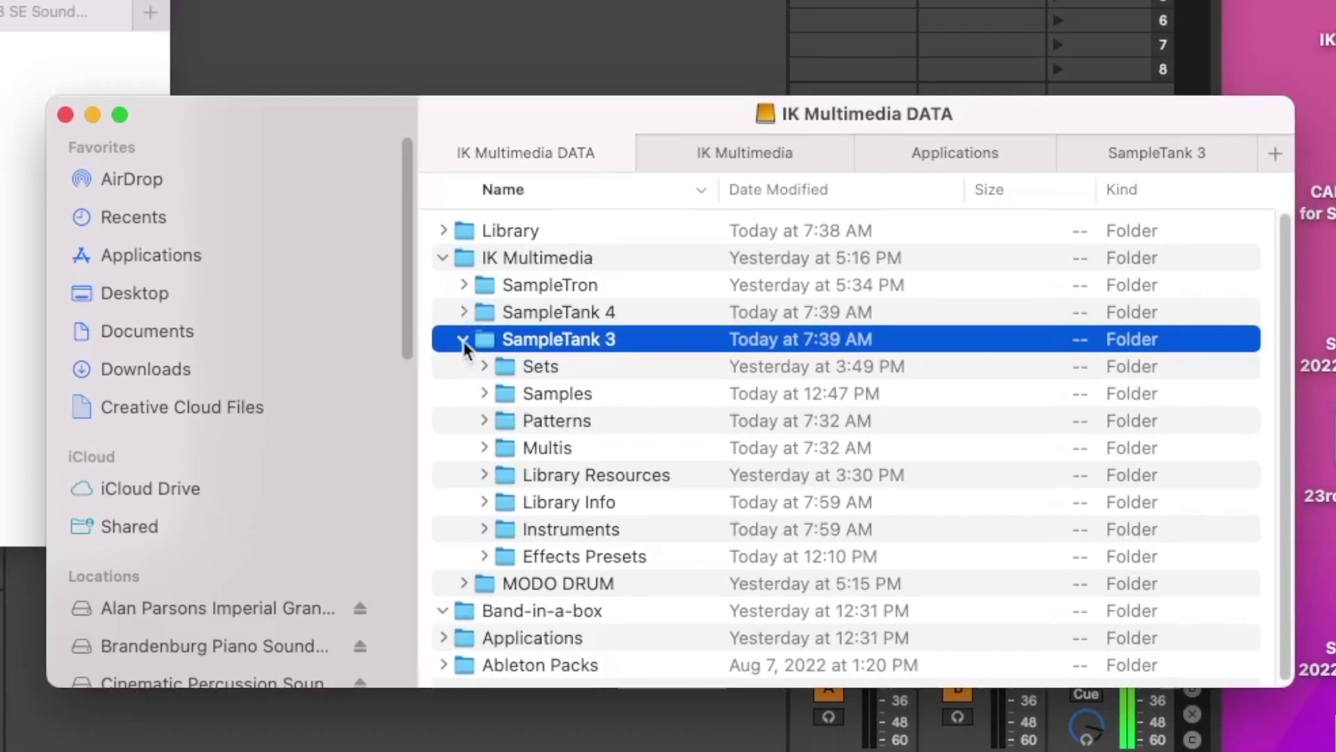
- Browse SampleTank 3's Samples and Instruments folders, then collapse them to its top-level subfolders
{"action": "left_click", "coordinate": [531, 350]}
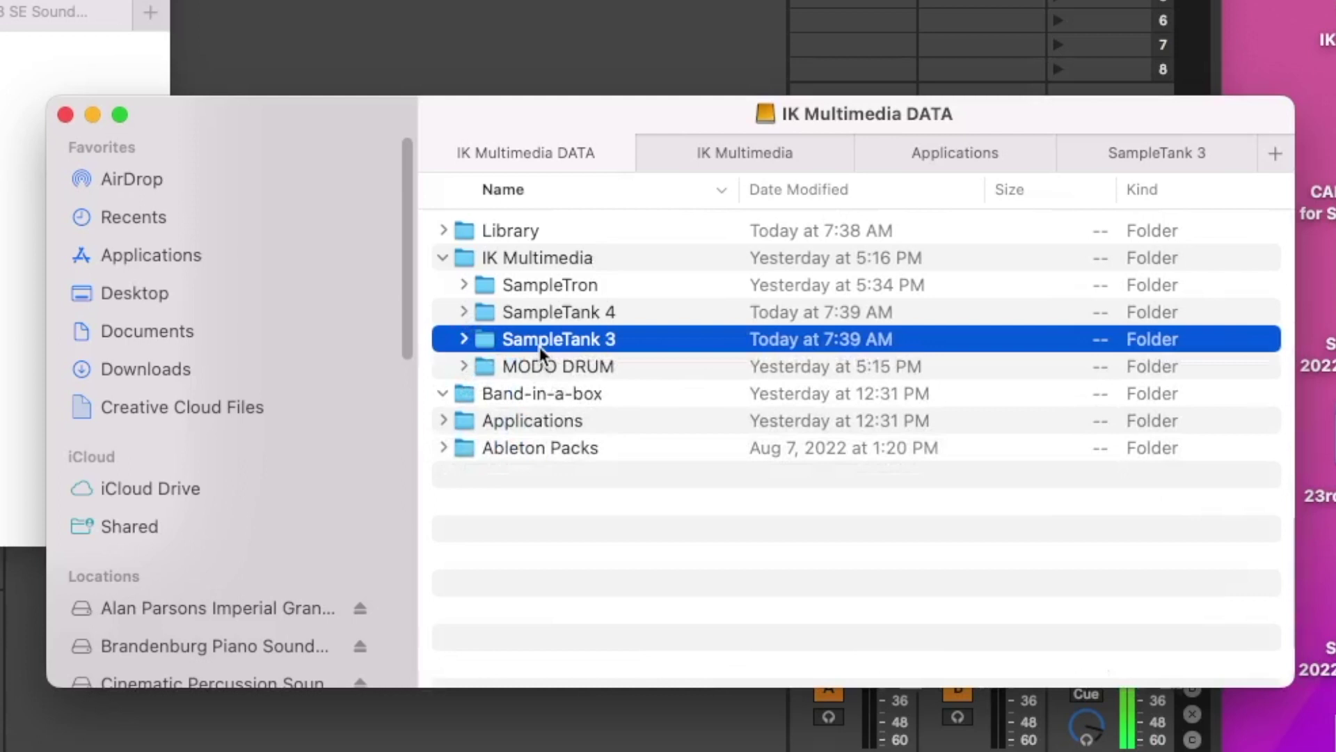
{"action": "left_click", "coordinate": [462, 340]}
{"action": "scroll", "coordinate": [566, 428], "scroll_direction": "down", "scroll_amount": 3}
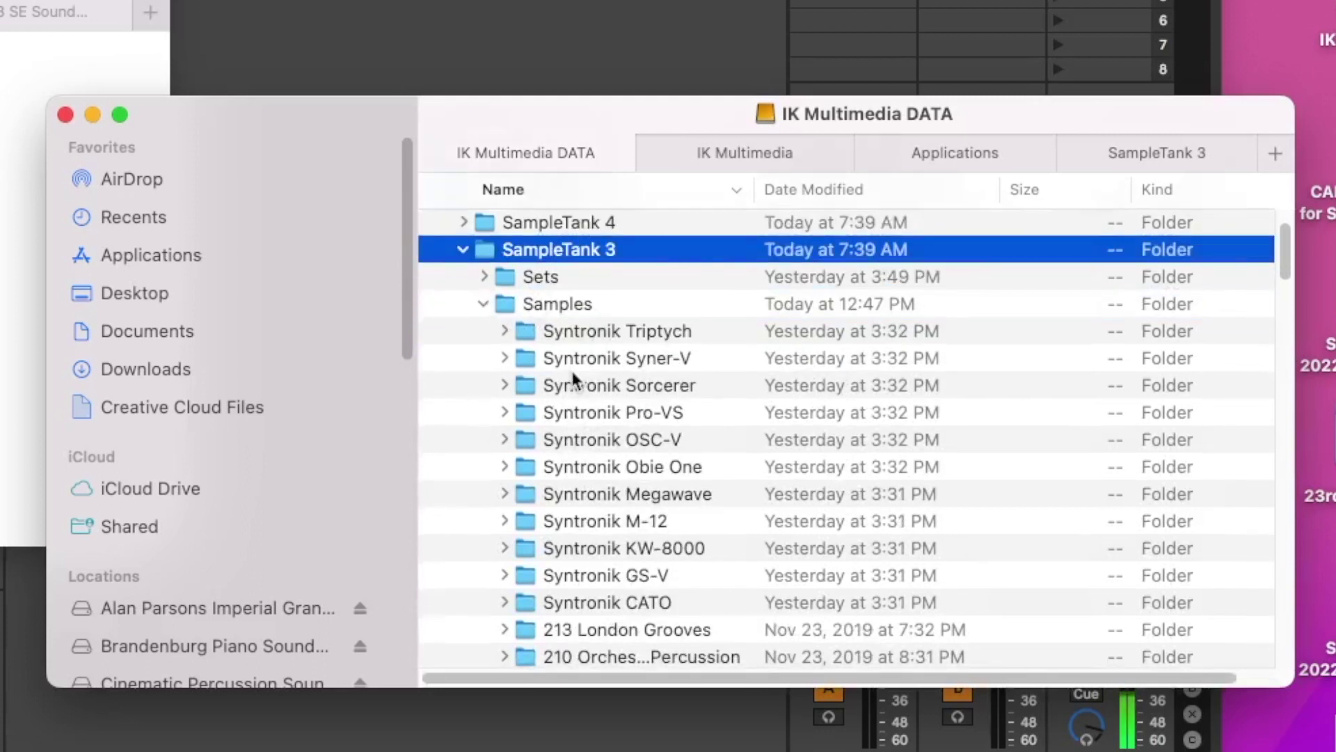
{"action": "scroll", "coordinate": [572, 376], "scroll_direction": "down", "scroll_amount": 10}
{"action": "scroll", "coordinate": [569, 379], "scroll_direction": "down", "scroll_amount": 12}
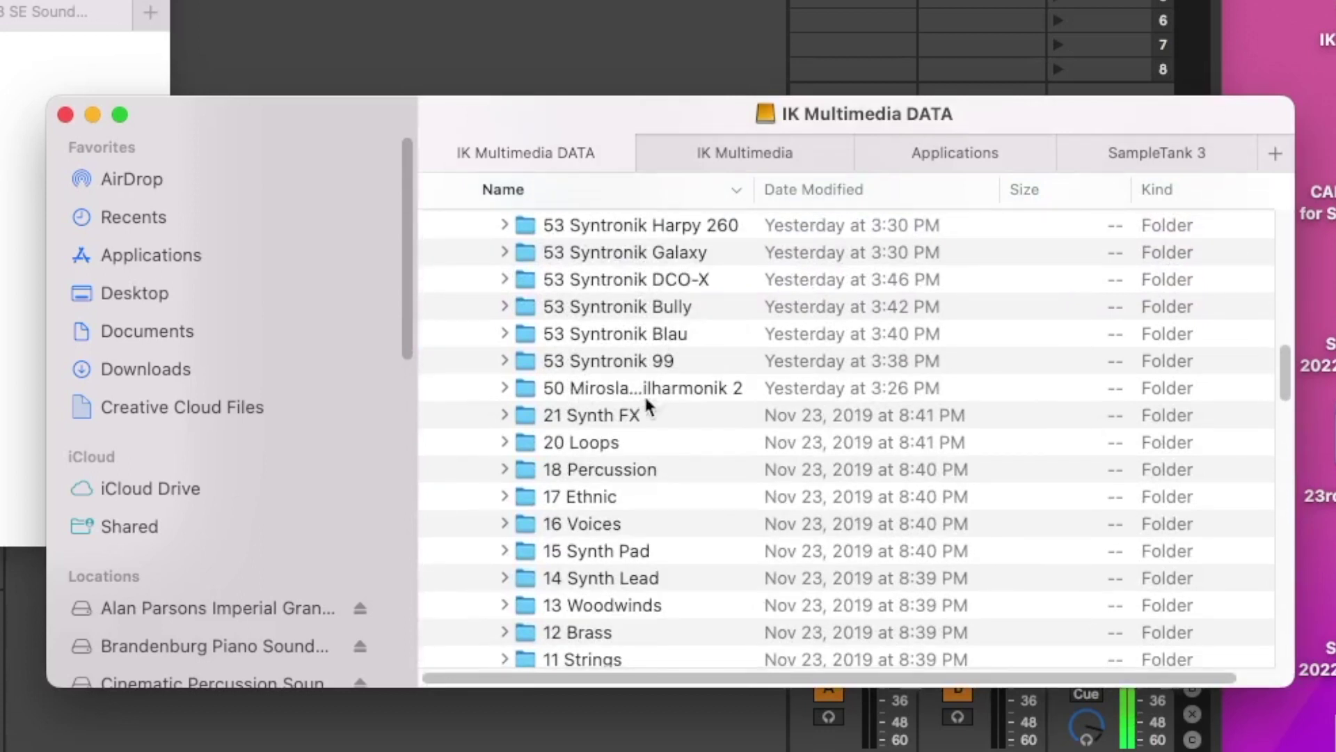
{"action": "scroll", "coordinate": [647, 400], "scroll_direction": "up", "scroll_amount": 5}
{"action": "scroll", "coordinate": [641, 403], "scroll_direction": "up", "scroll_amount": 20}
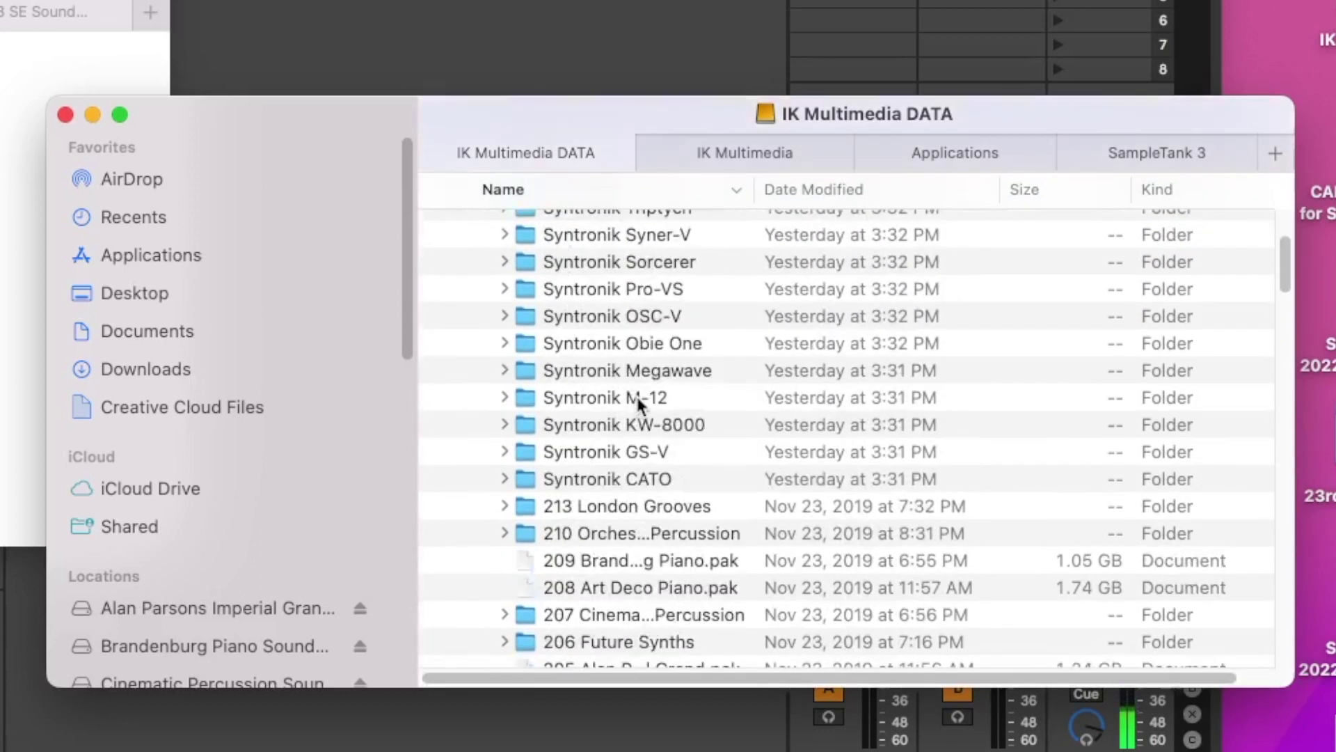
{"action": "left_click", "coordinate": [484, 393]}
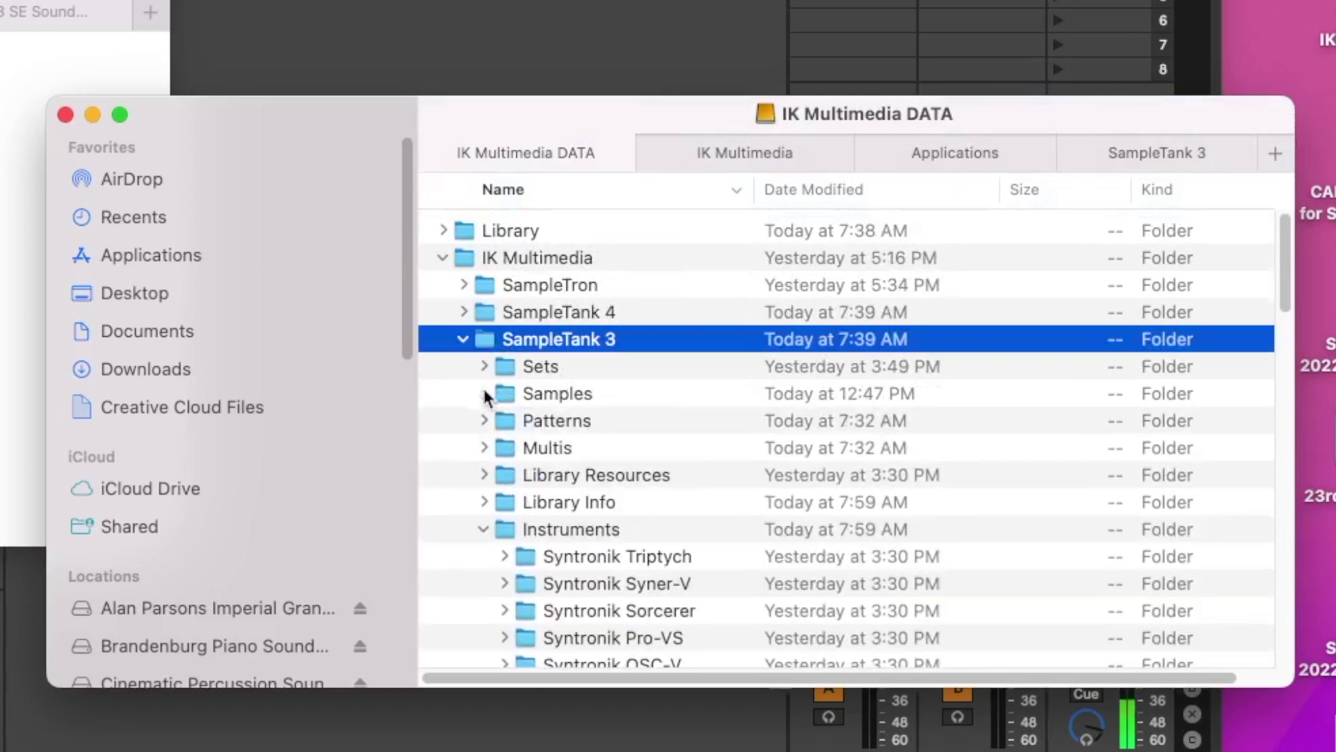
{"action": "left_click", "coordinate": [484, 531]}
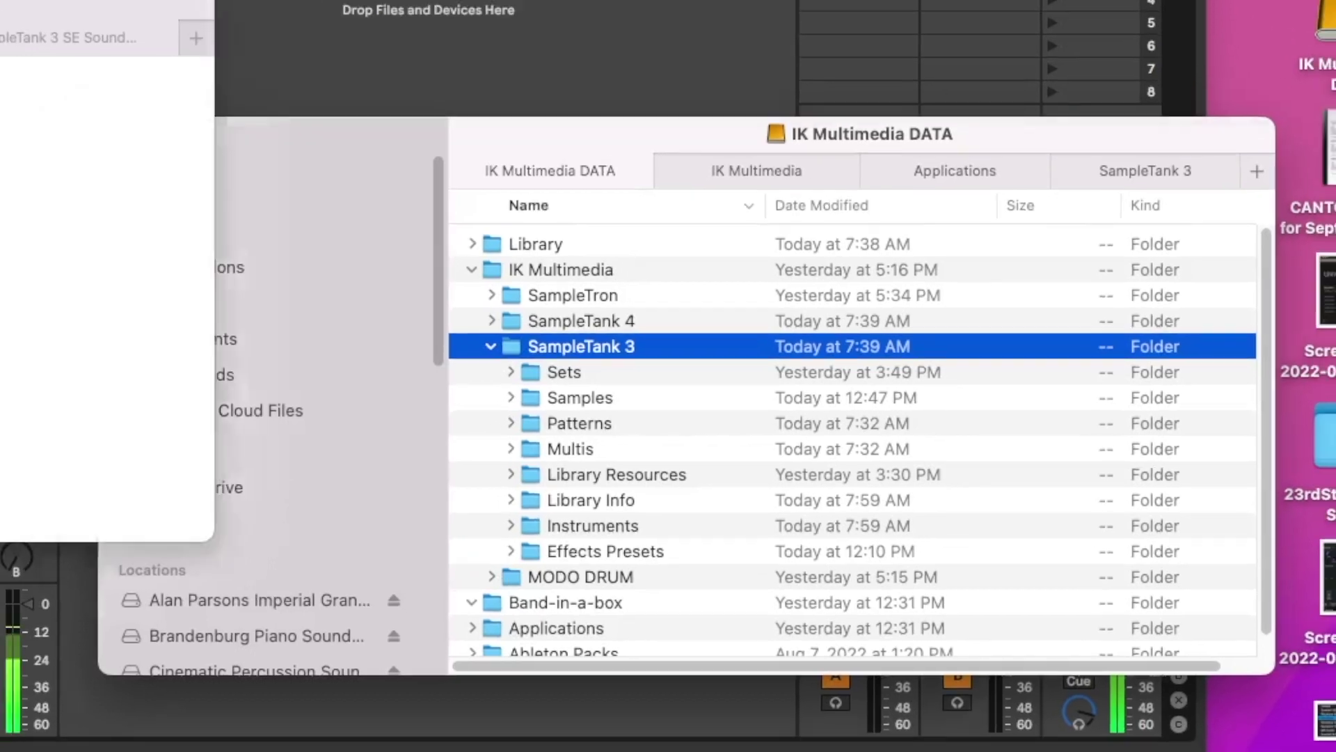
{"action": "left_click", "coordinate": [33, 134]}
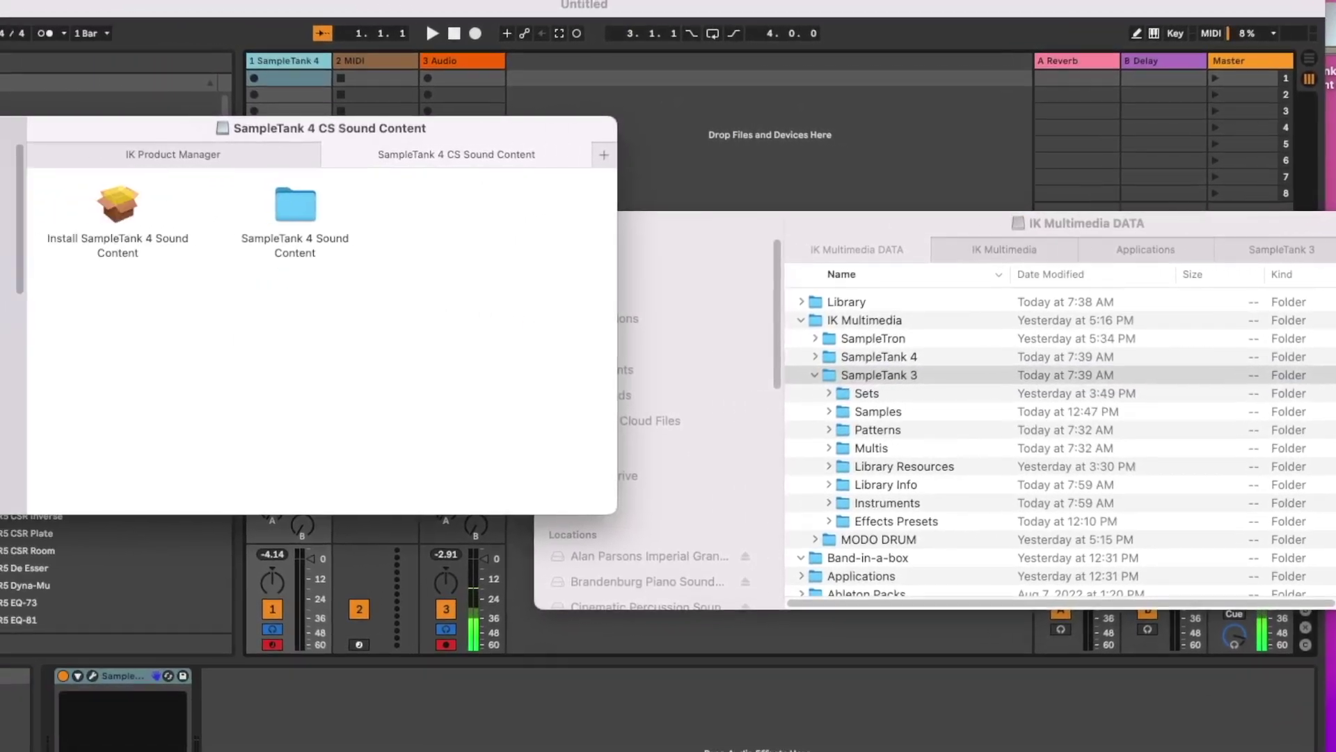
- In Live's SampleTank 4, load Philharmonik 2's Brass Octaves Multi, Octaves Portato and Unisn Lng LP STCH
{"action": "key", "text": "super+w"}
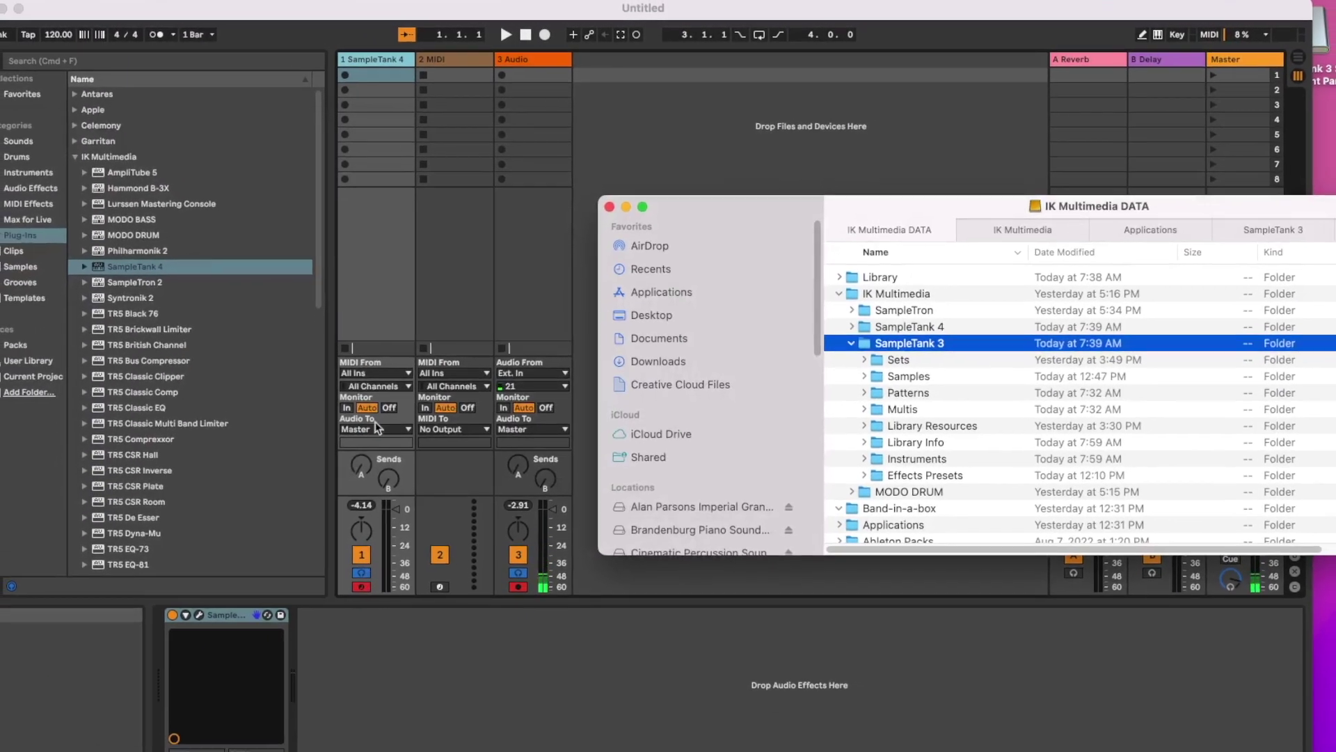
{"action": "left_click", "coordinate": [214, 271]}
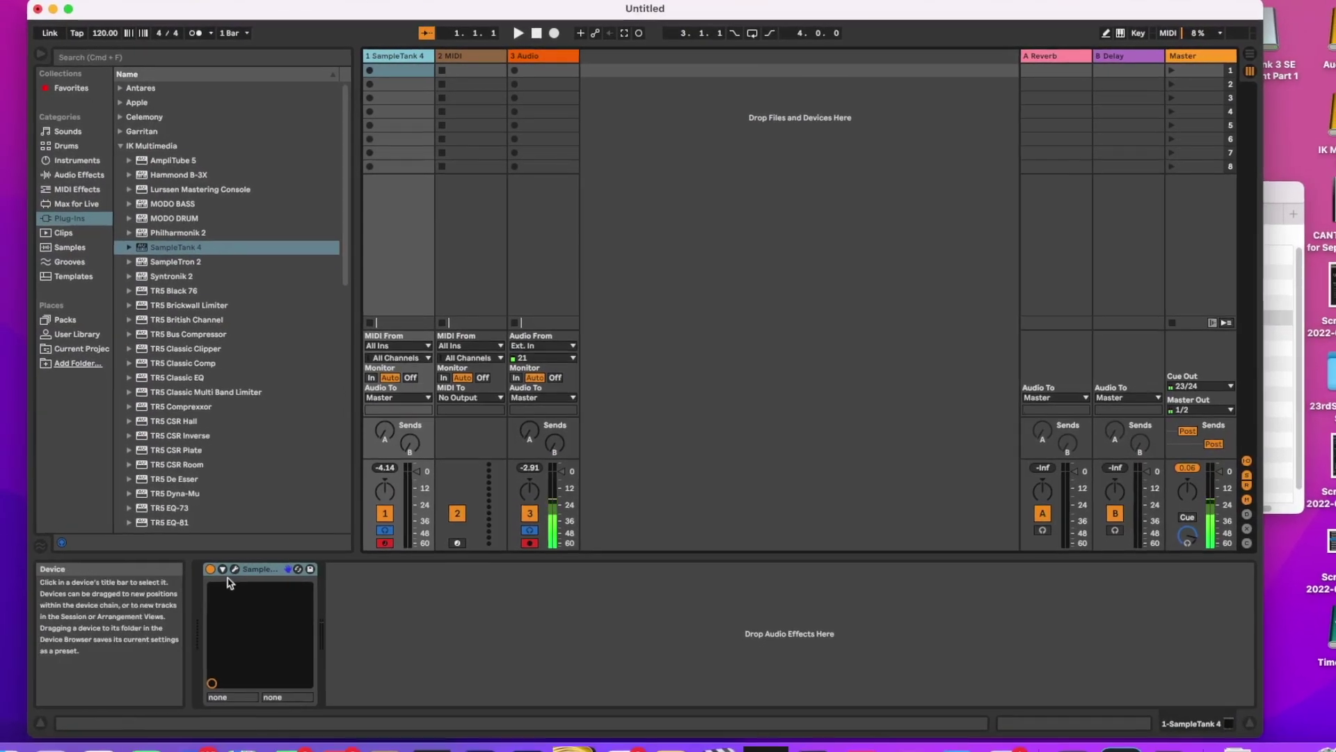
{"action": "left_click", "coordinate": [235, 569]}
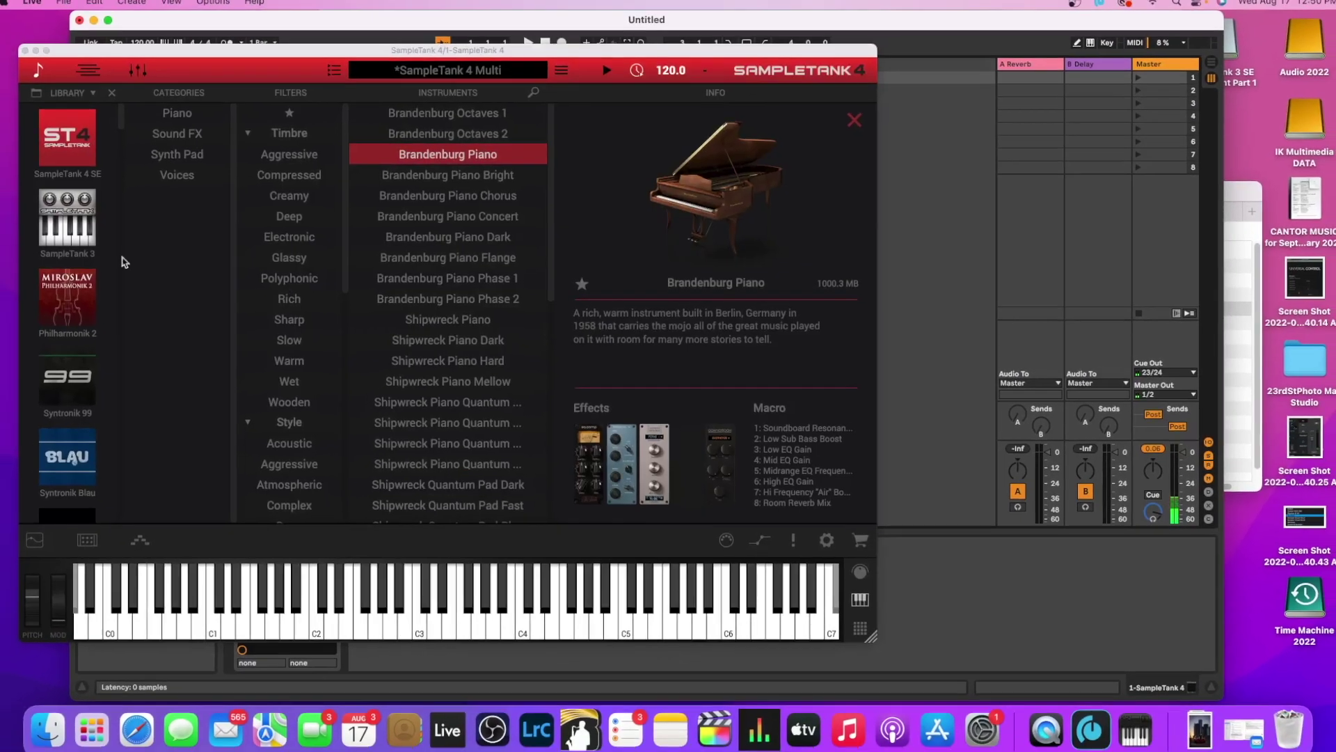
{"action": "left_click", "coordinate": [68, 308]}
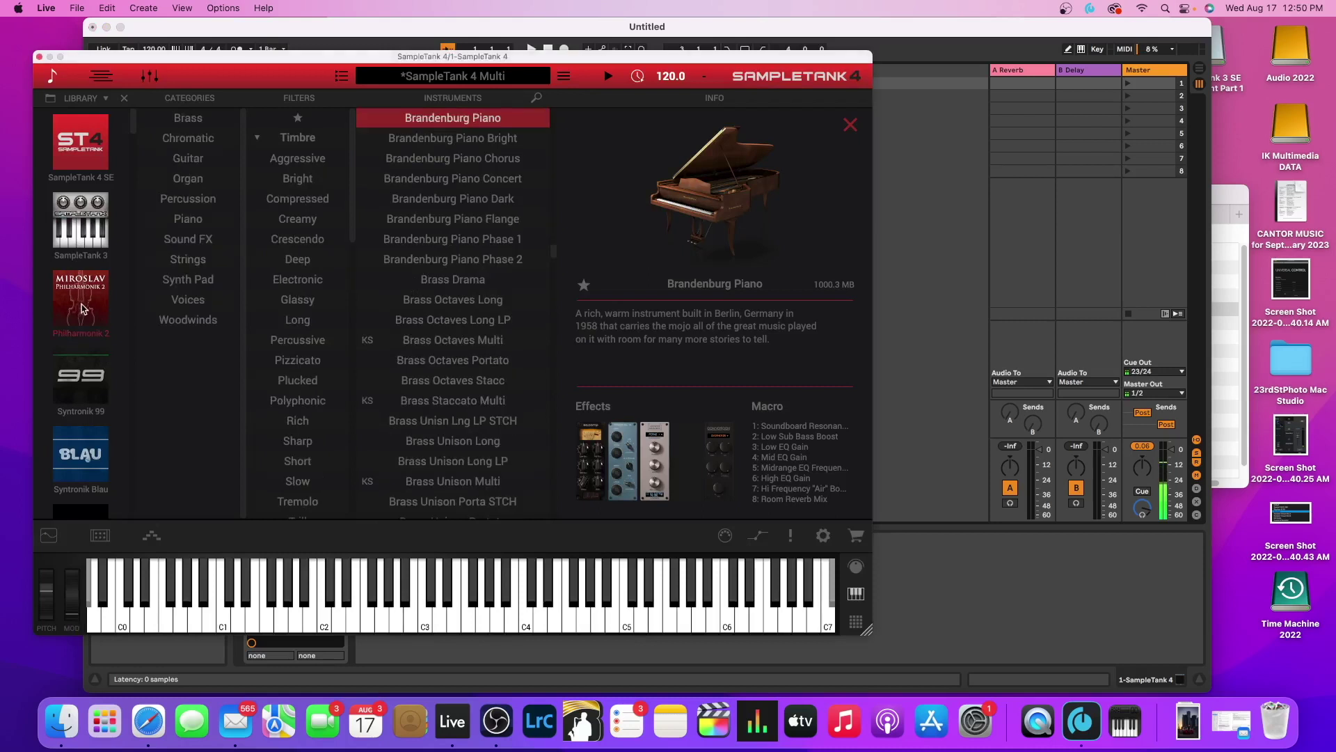
{"action": "left_click", "coordinate": [443, 348]}
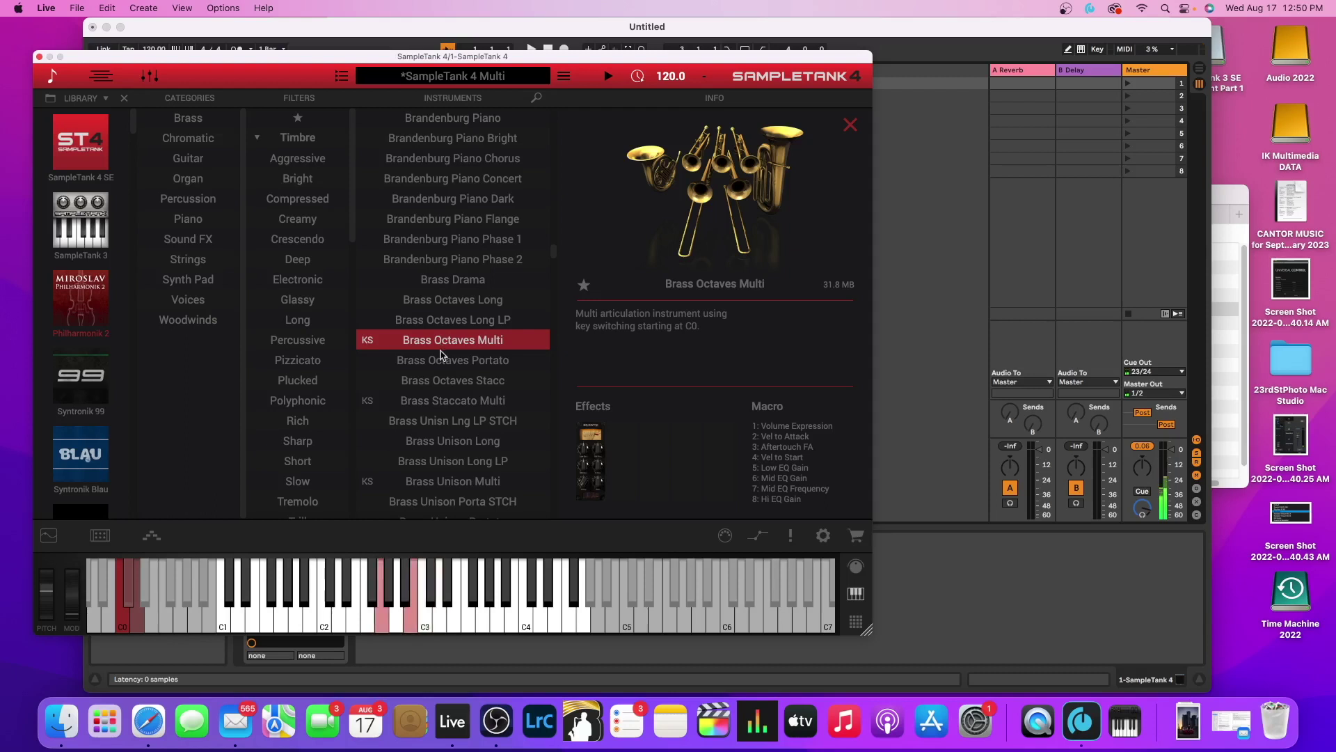
{"action": "left_click", "coordinate": [449, 363]}
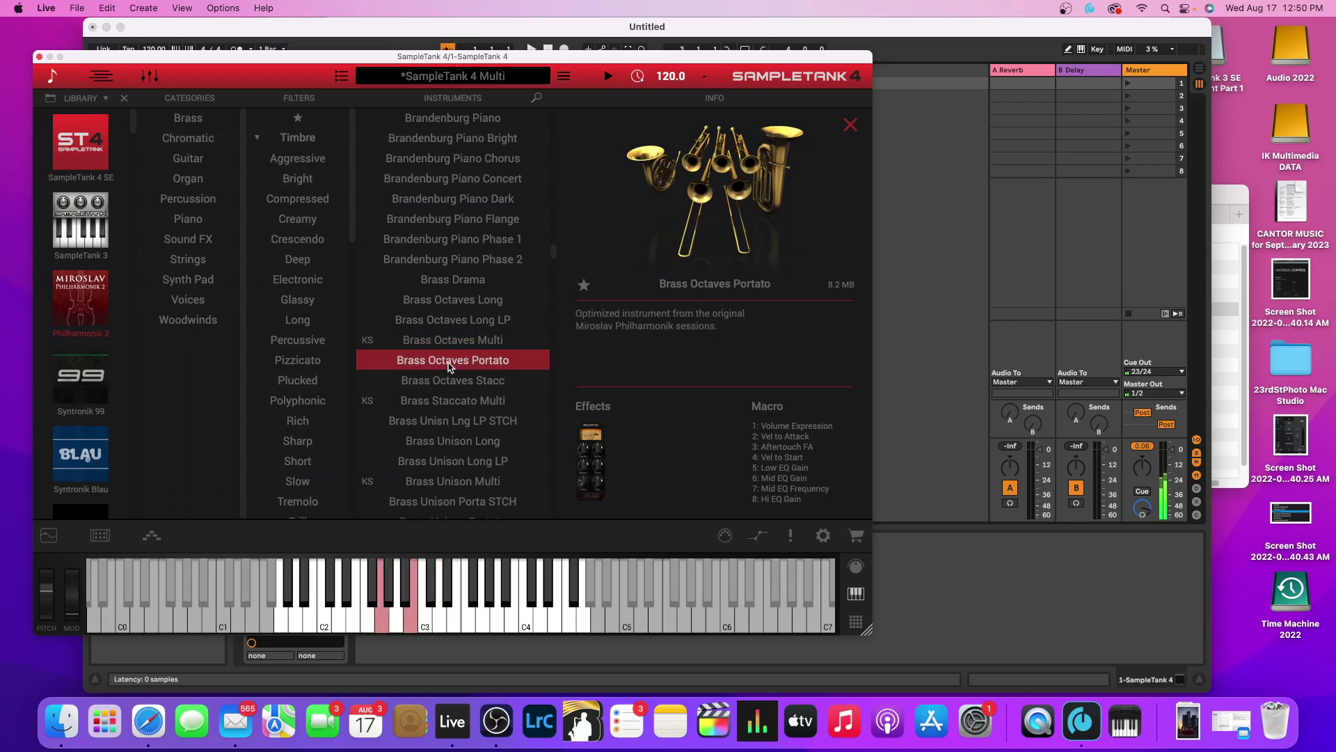
{"action": "left_click", "coordinate": [463, 421]}
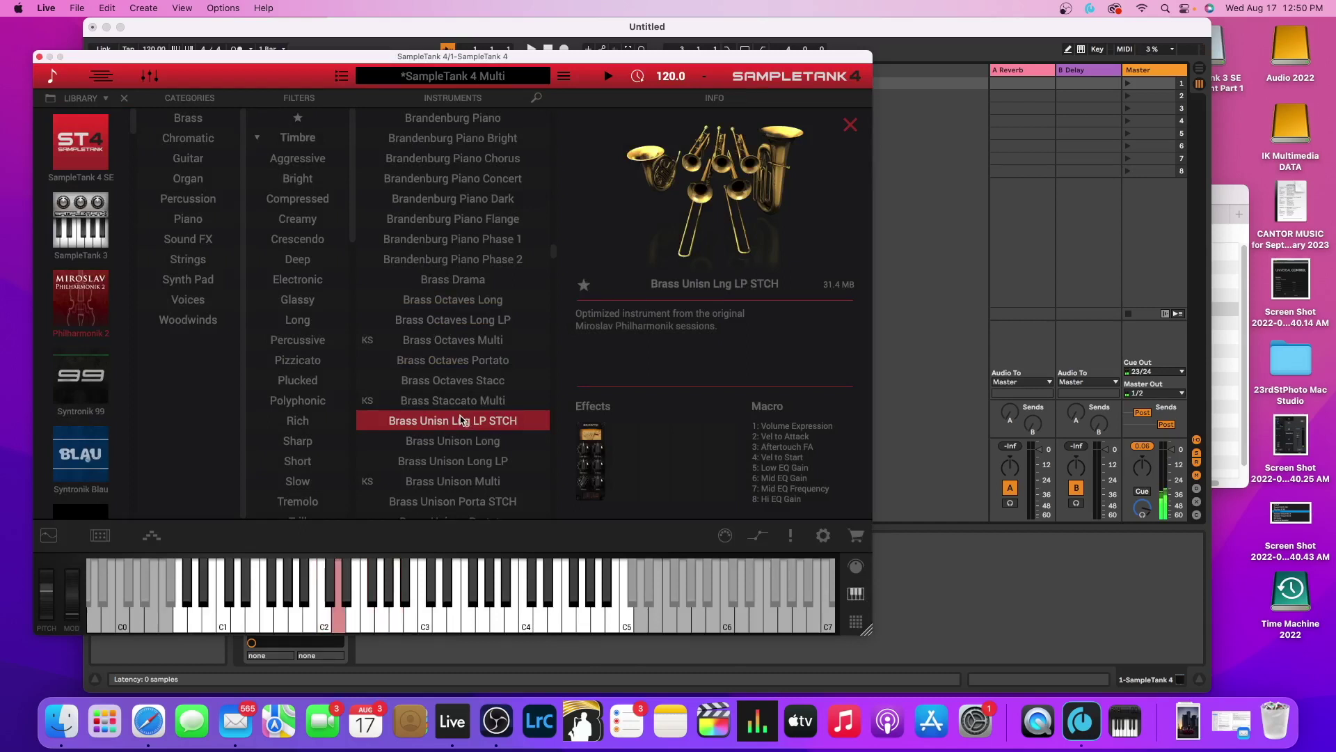
- Load the Syntronik 99 Afternoon Sun Pad, then close the SampleTank 4 plugin window
{"action": "scroll", "coordinate": [461, 420], "scroll_direction": "down", "scroll_amount": 10}
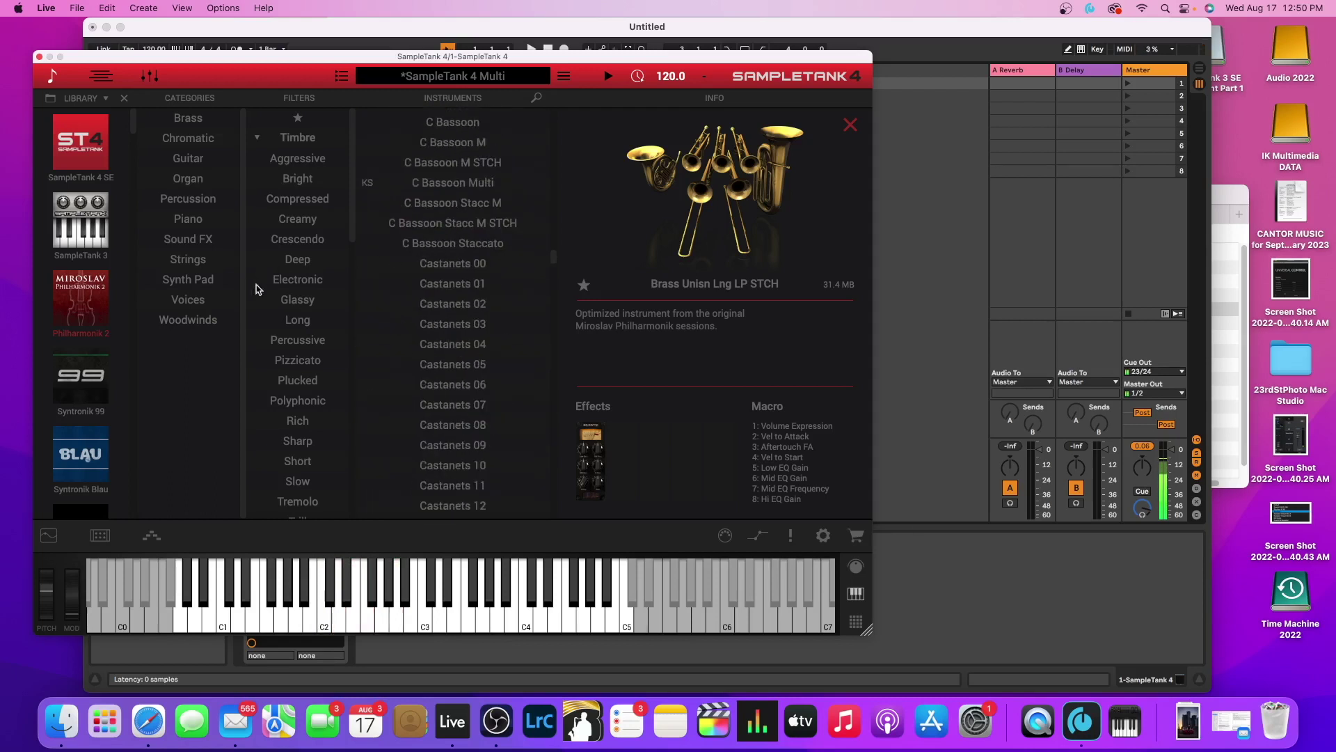
{"action": "left_click", "coordinate": [88, 378]}
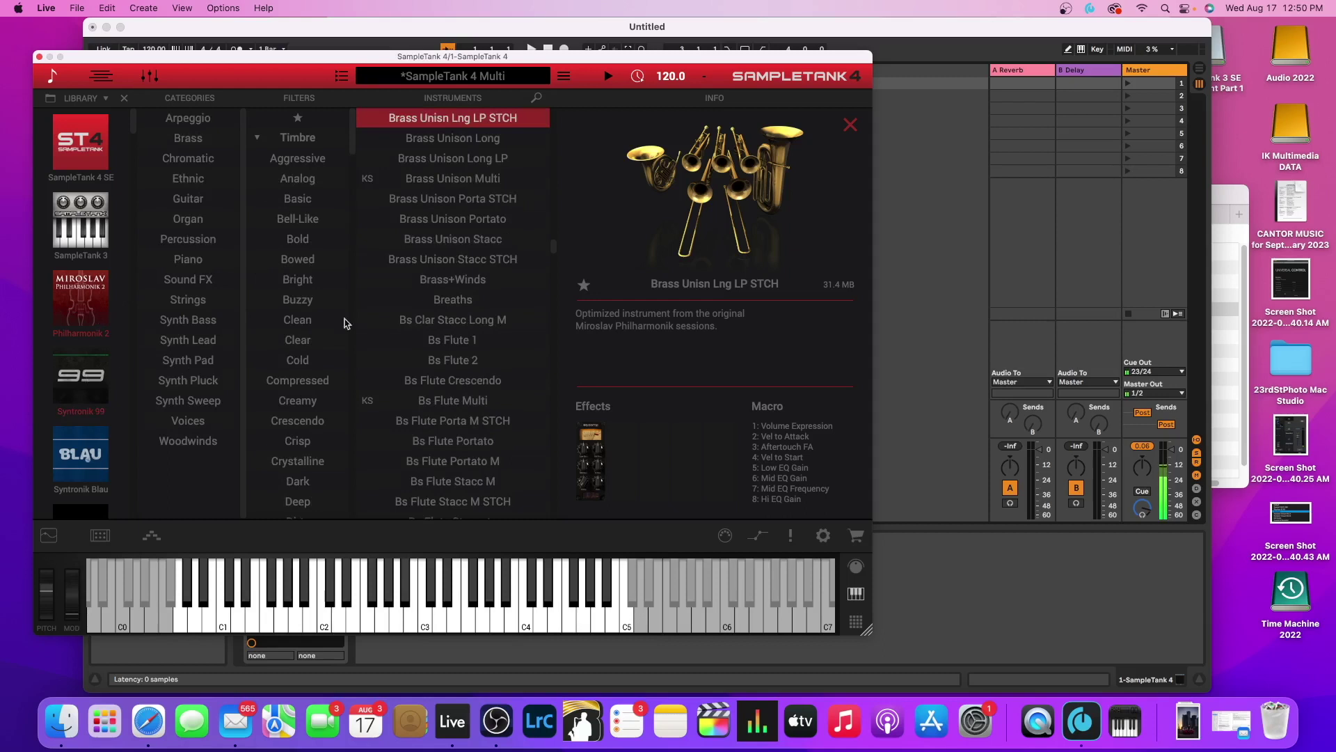
{"action": "scroll", "coordinate": [81, 309], "scroll_direction": "down", "scroll_amount": 2}
{"action": "left_click", "coordinate": [81, 311]}
{"action": "double_click", "coordinate": [459, 139]}
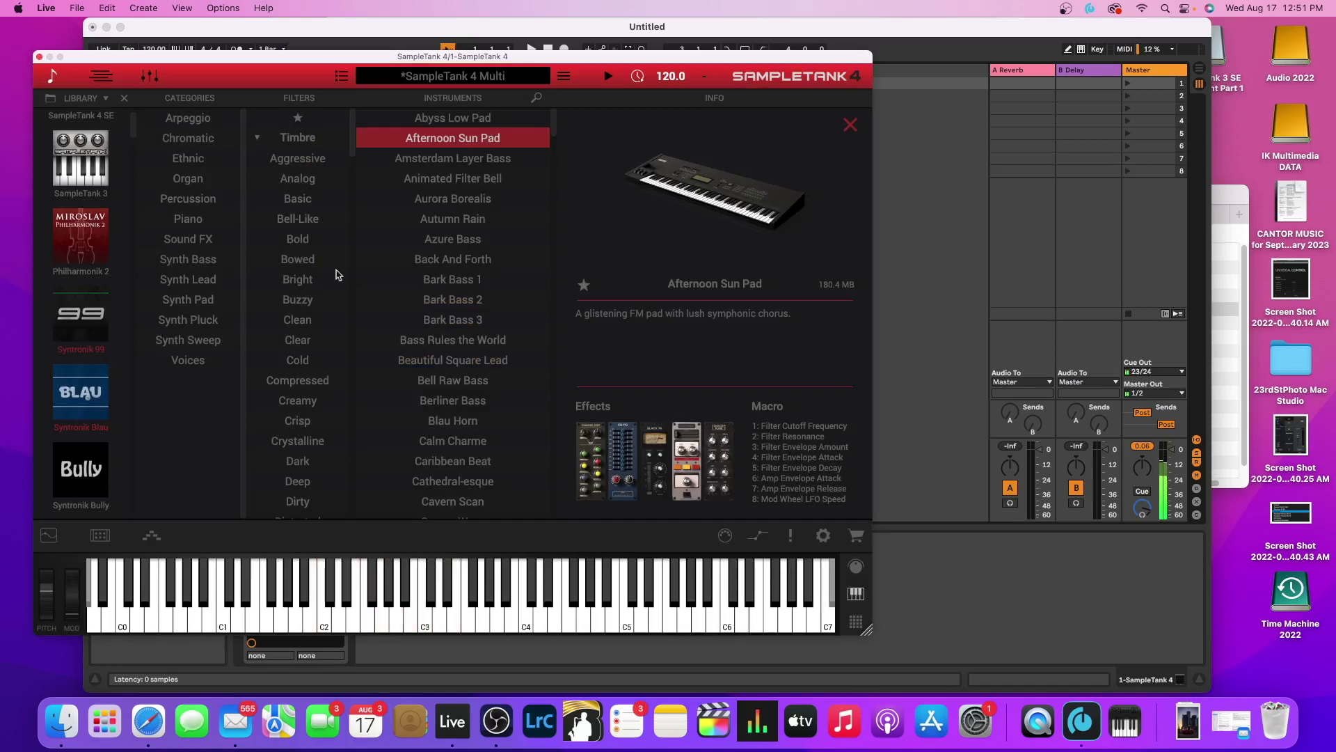
{"action": "left_click", "coordinate": [40, 57]}
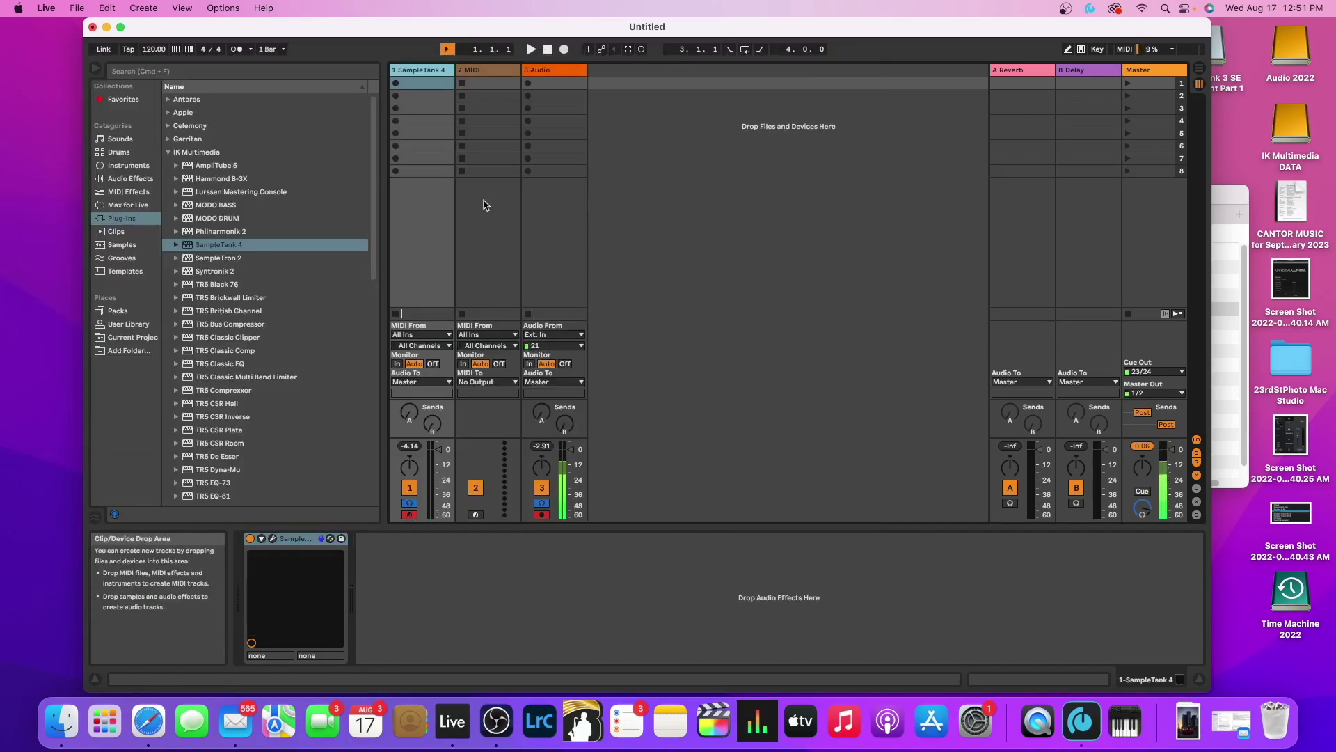